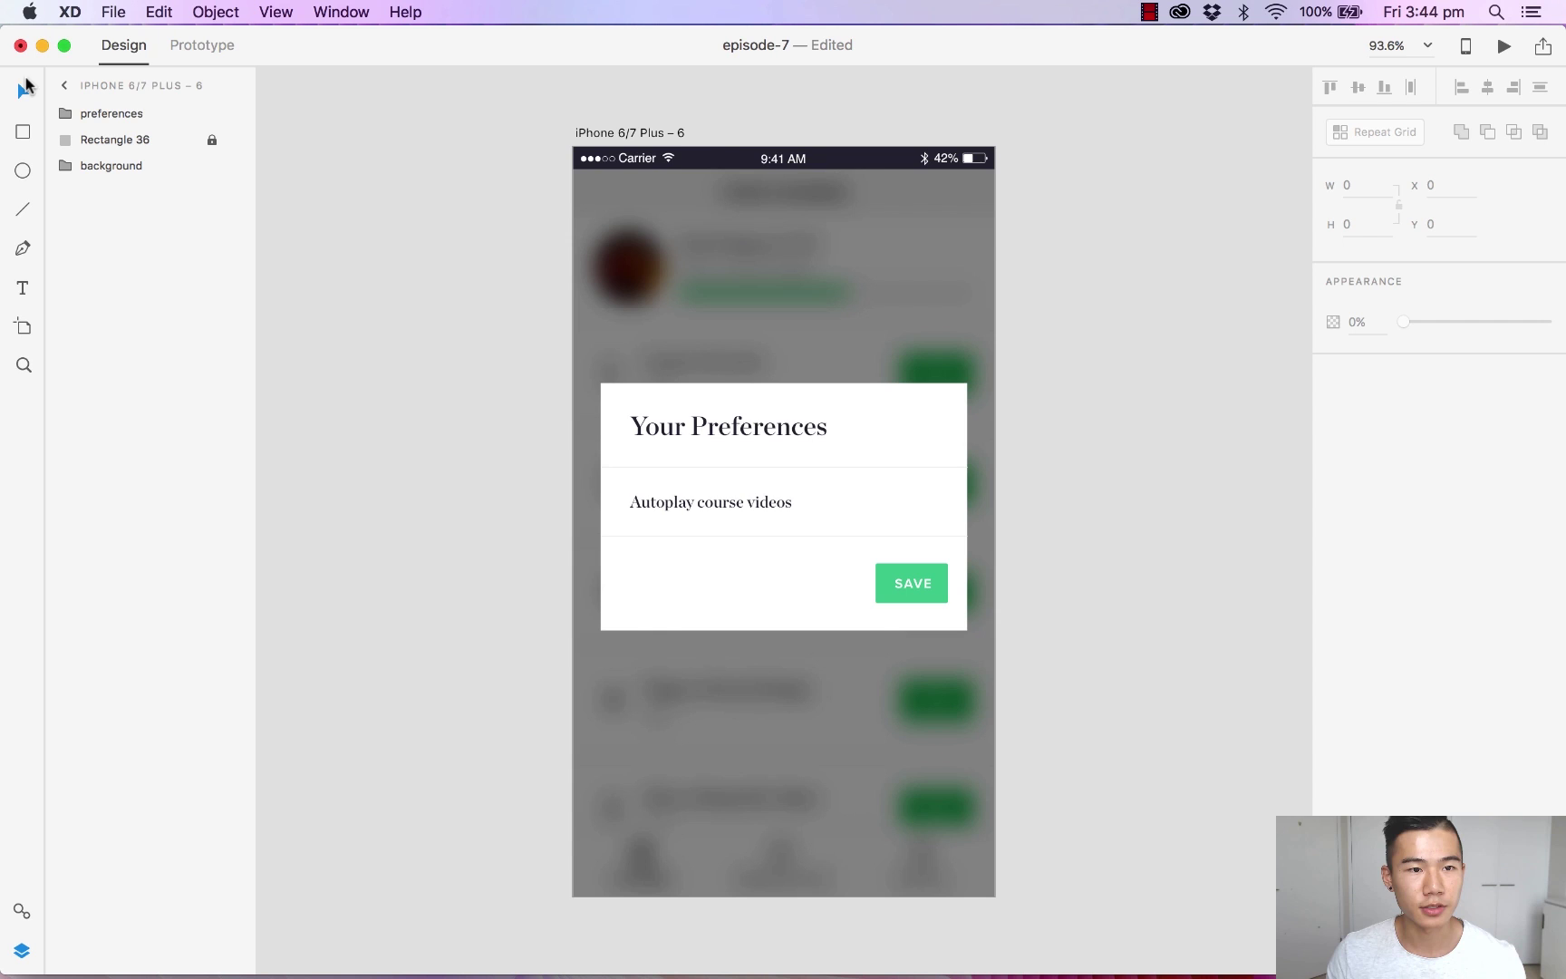
Expand the preferences group and draw a 71×38 rectangle right of 'Autoplay course videos'
click(66, 114)
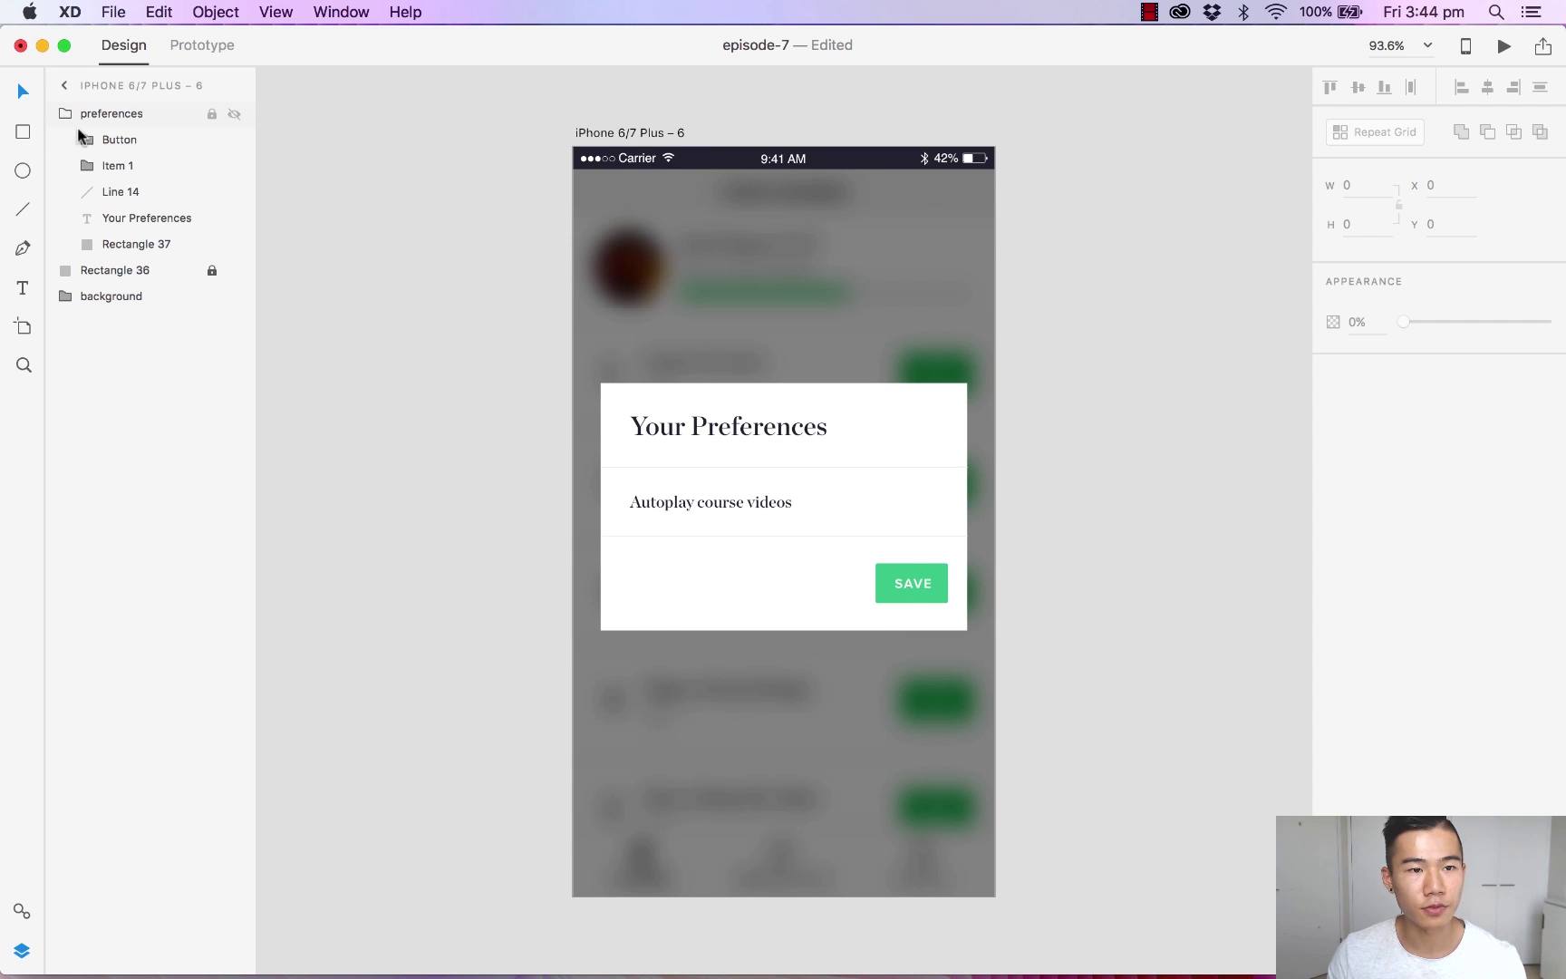
click(134, 142)
click(23, 135)
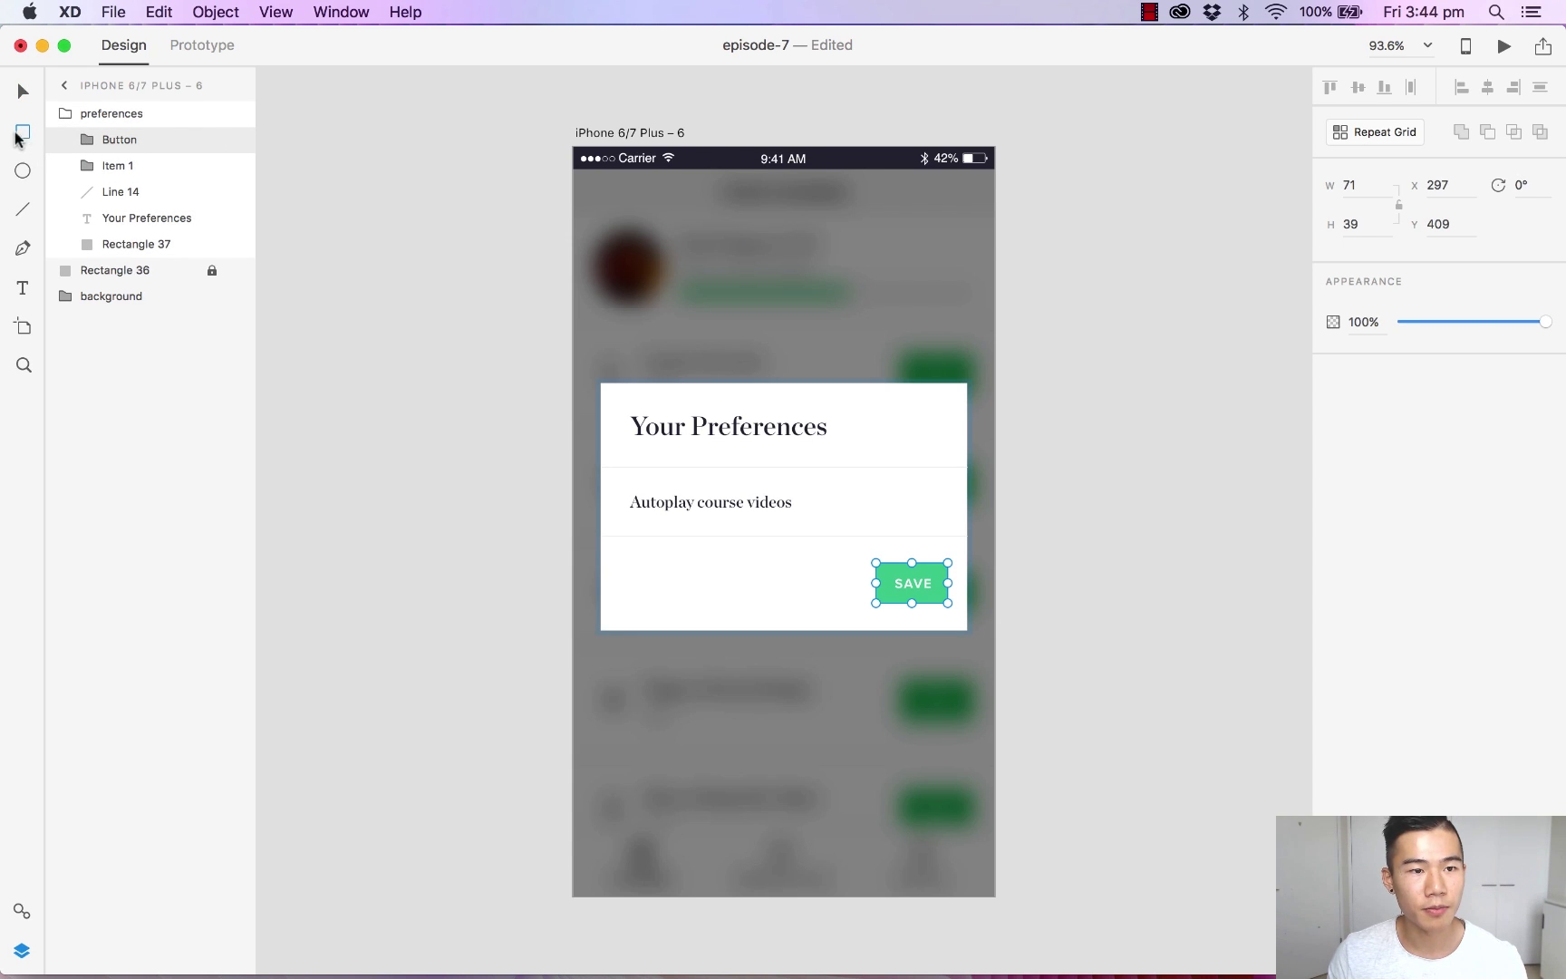
drag(876, 483, 948, 522)
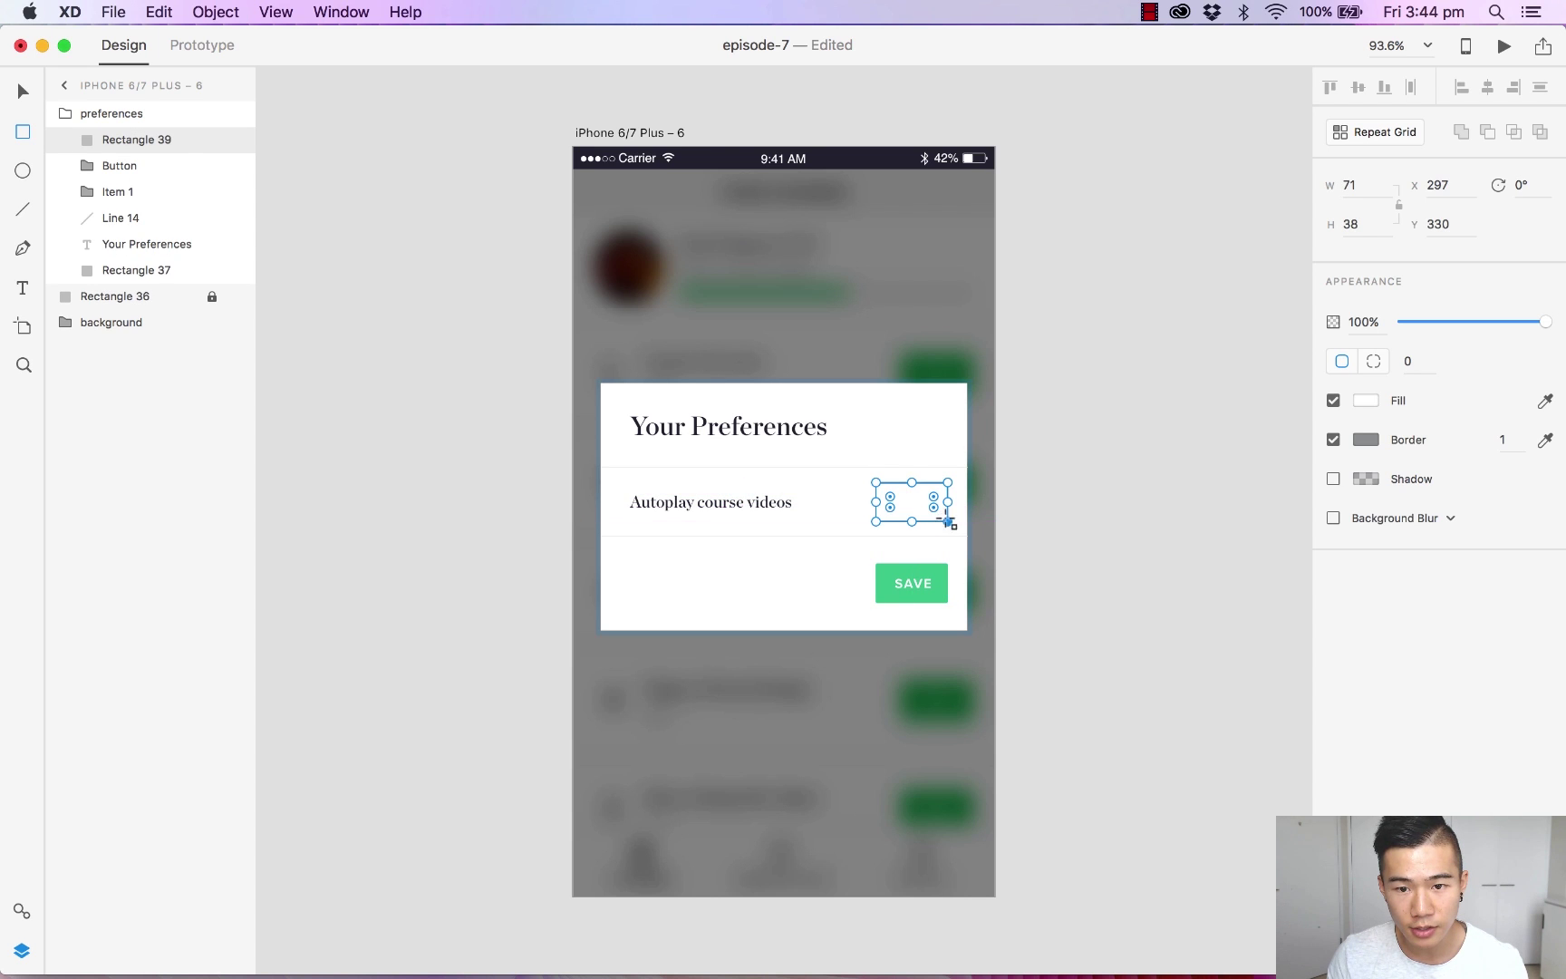
click(1017, 503)
Drag the rectangle's corner handle to round it into a pill shape
double_click(920, 513)
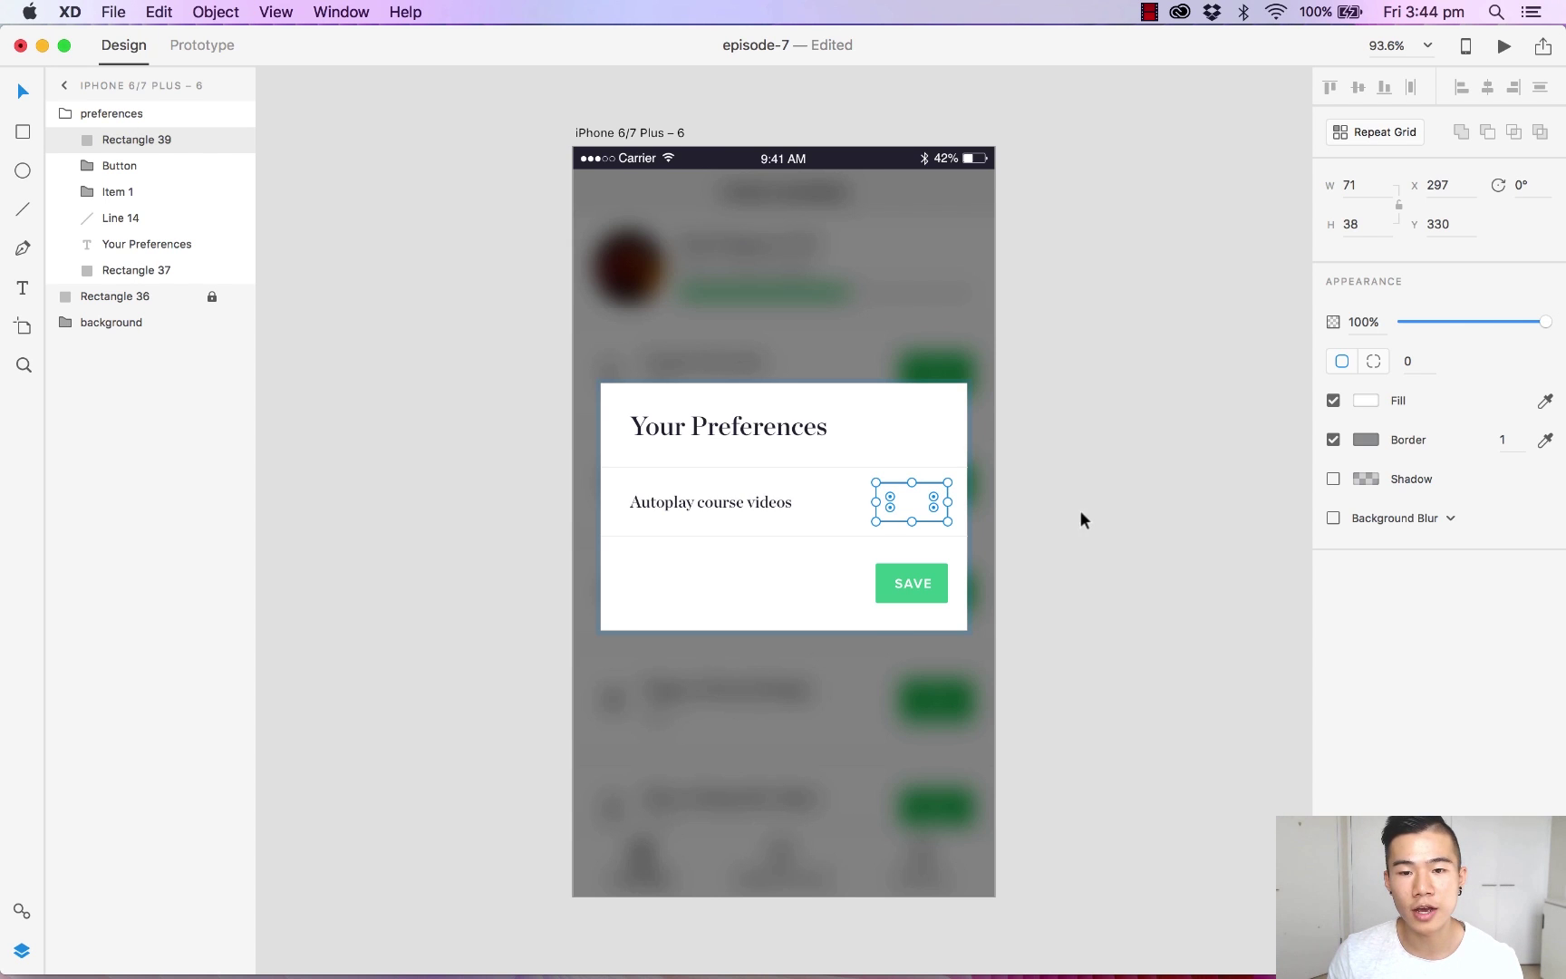
click(1006, 512)
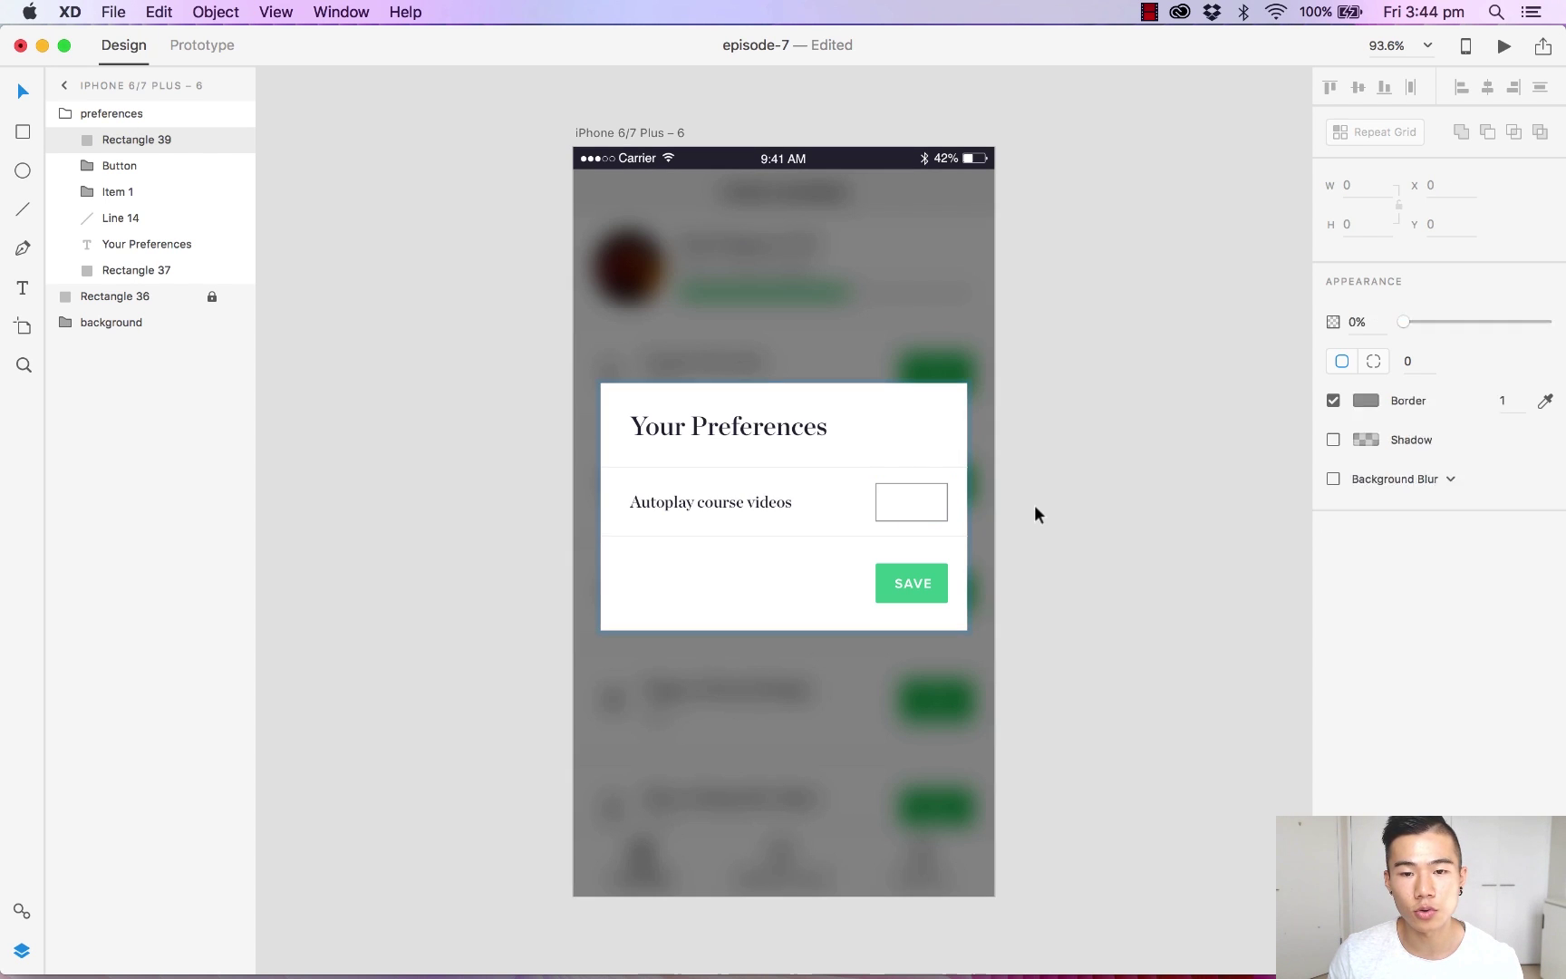
double_click(937, 515)
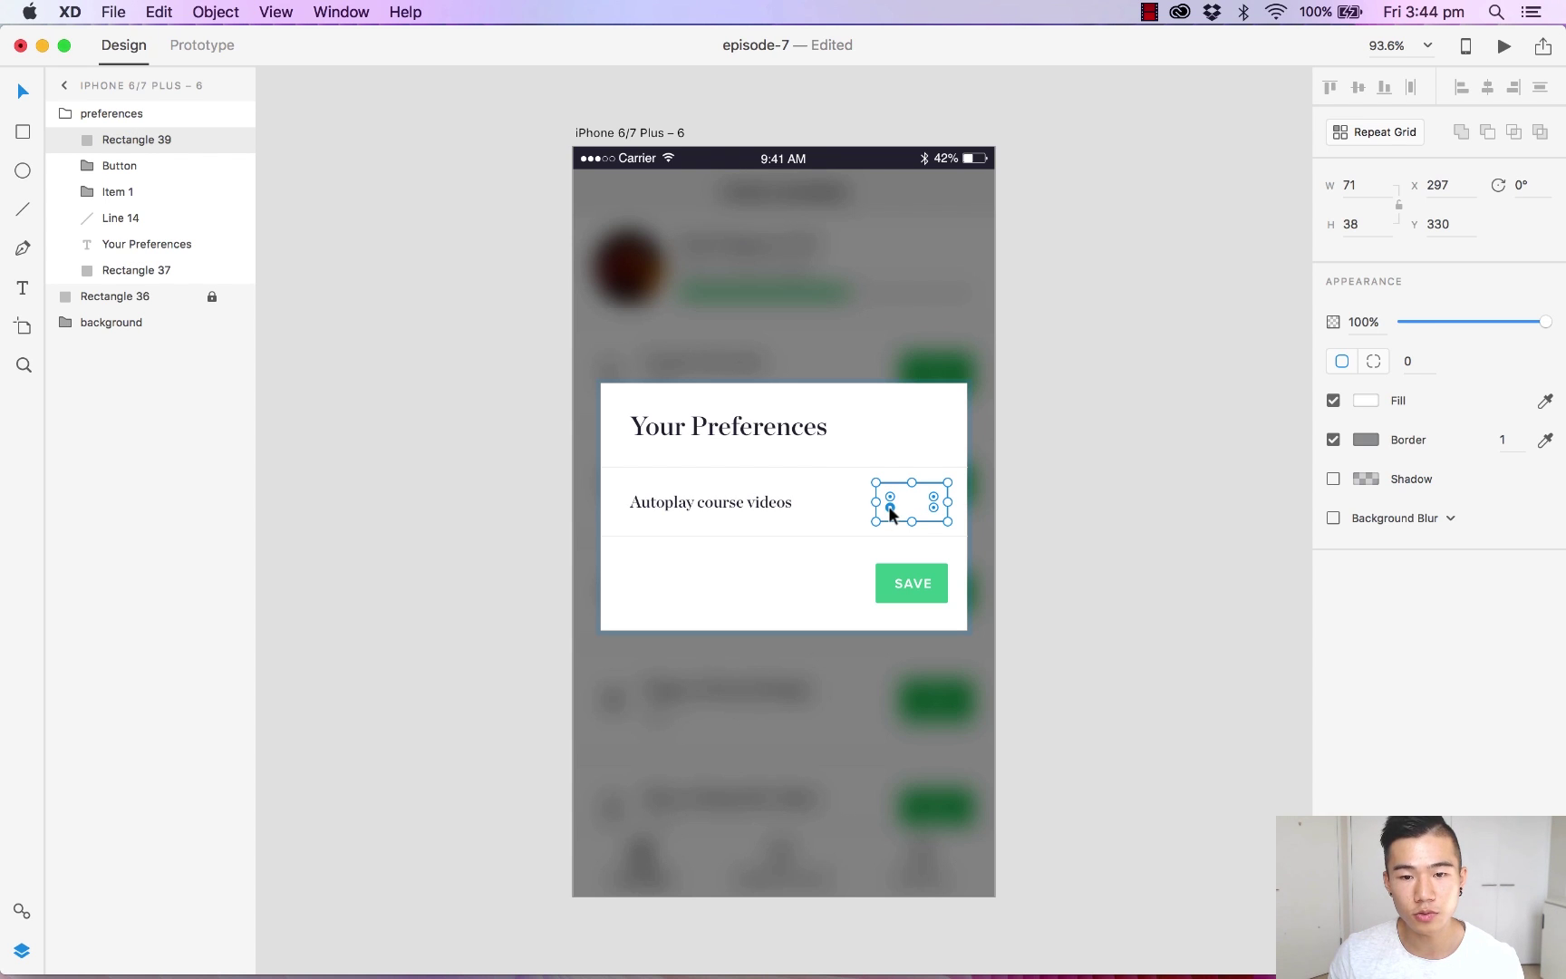
drag(889, 506, 899, 503)
click(1081, 507)
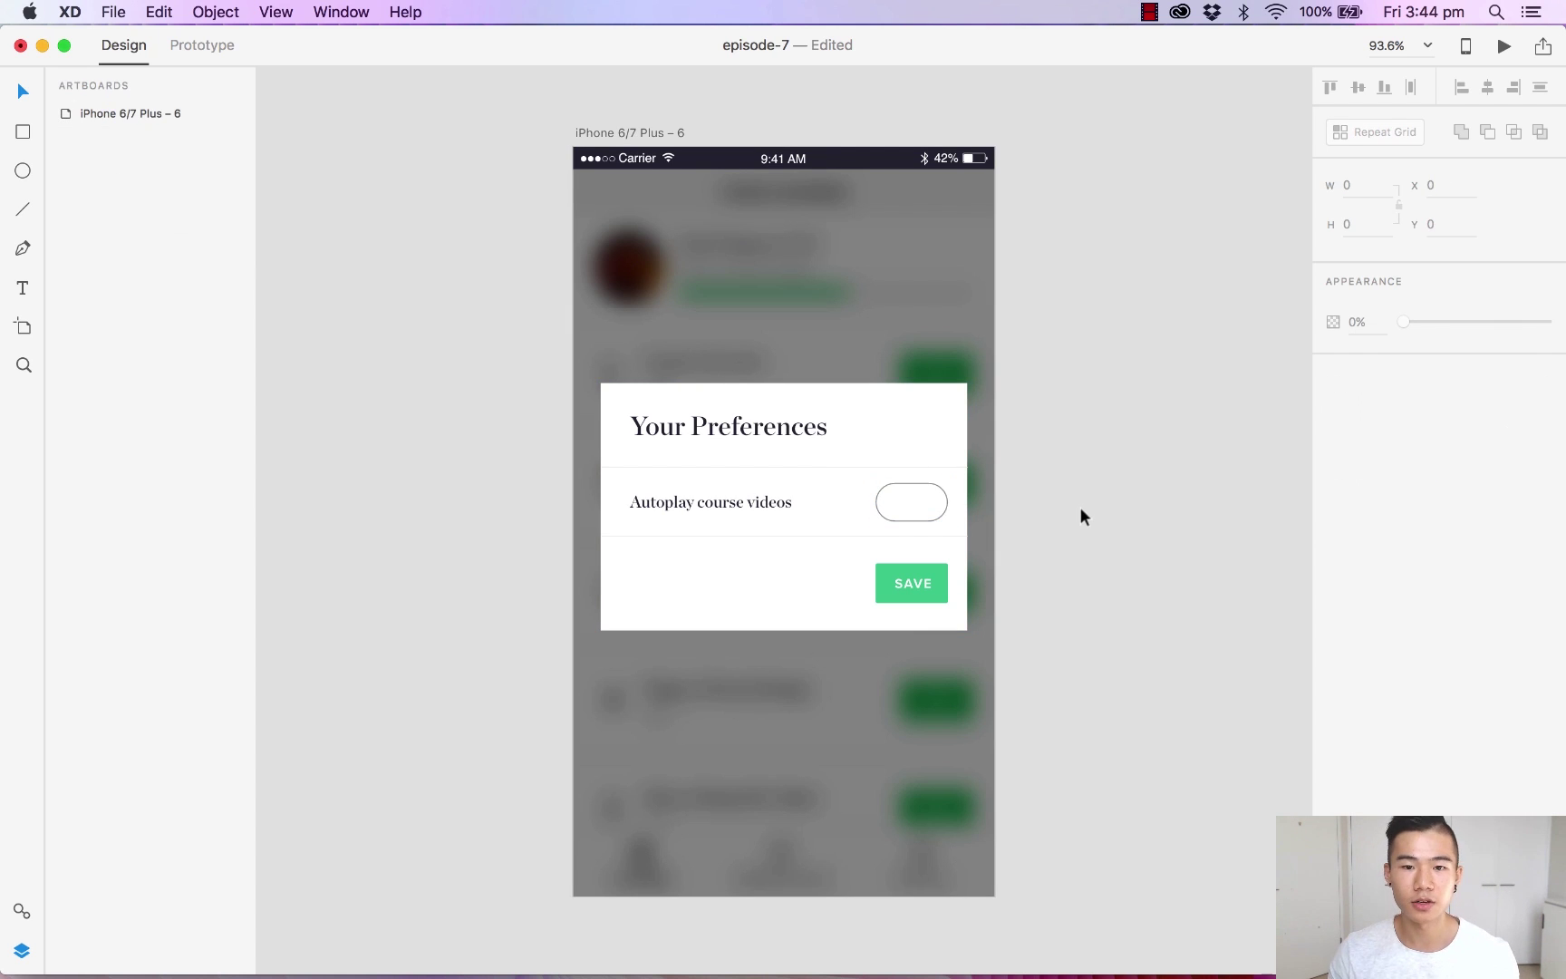
double_click(947, 507)
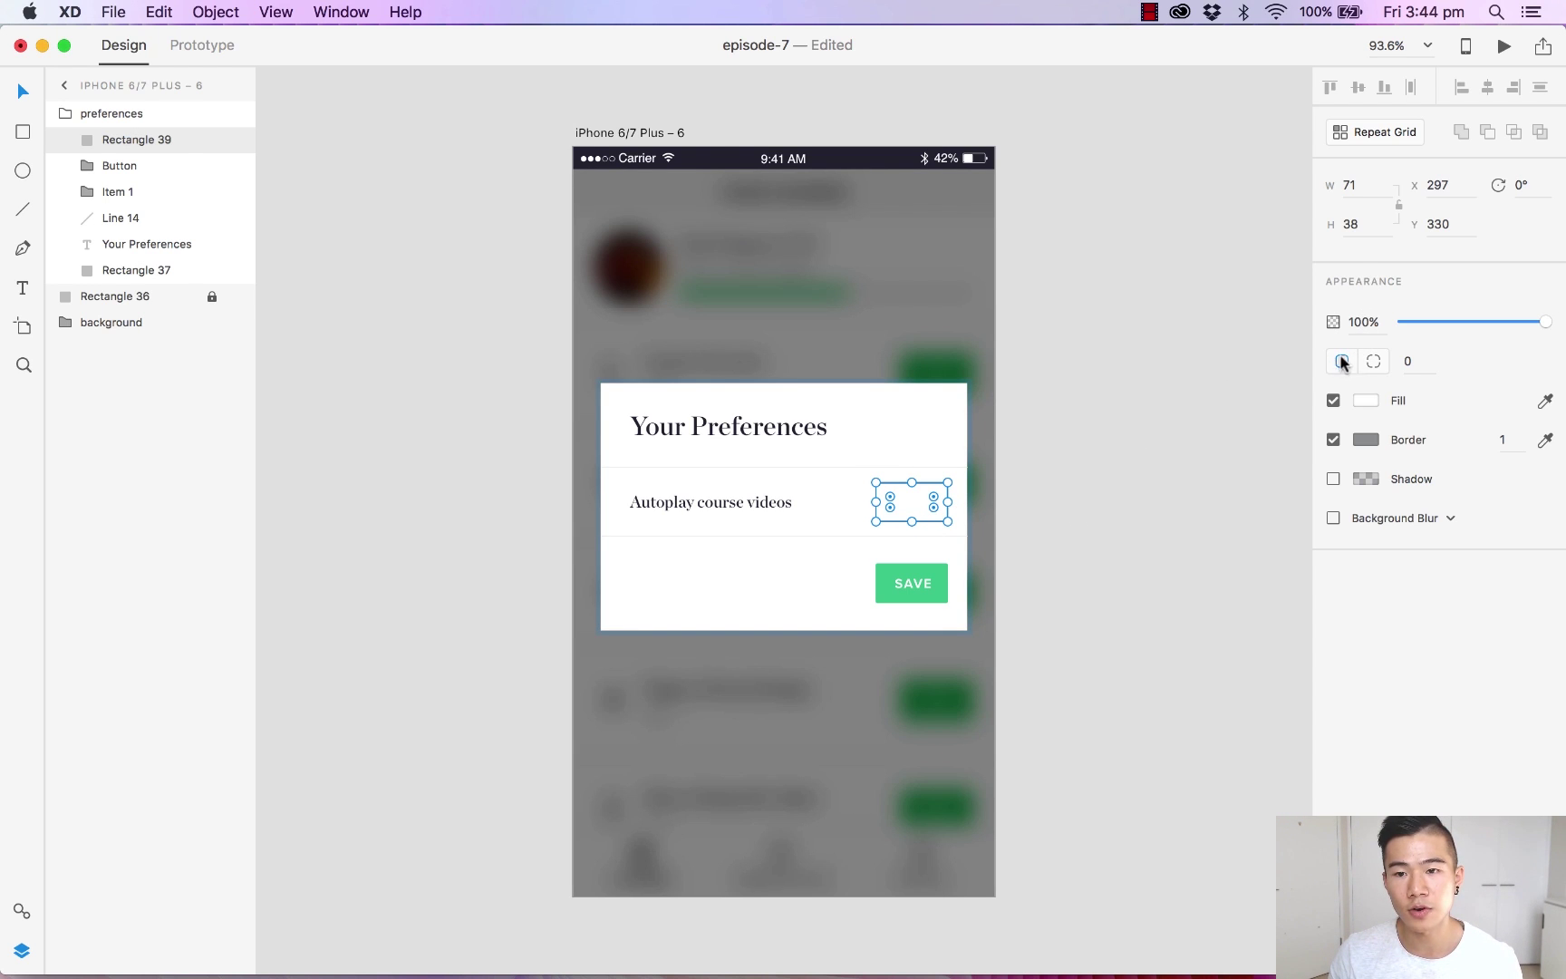
Set the rectangle's corner radius to 100, briefly trying 10 before returning to 100
click(1408, 361)
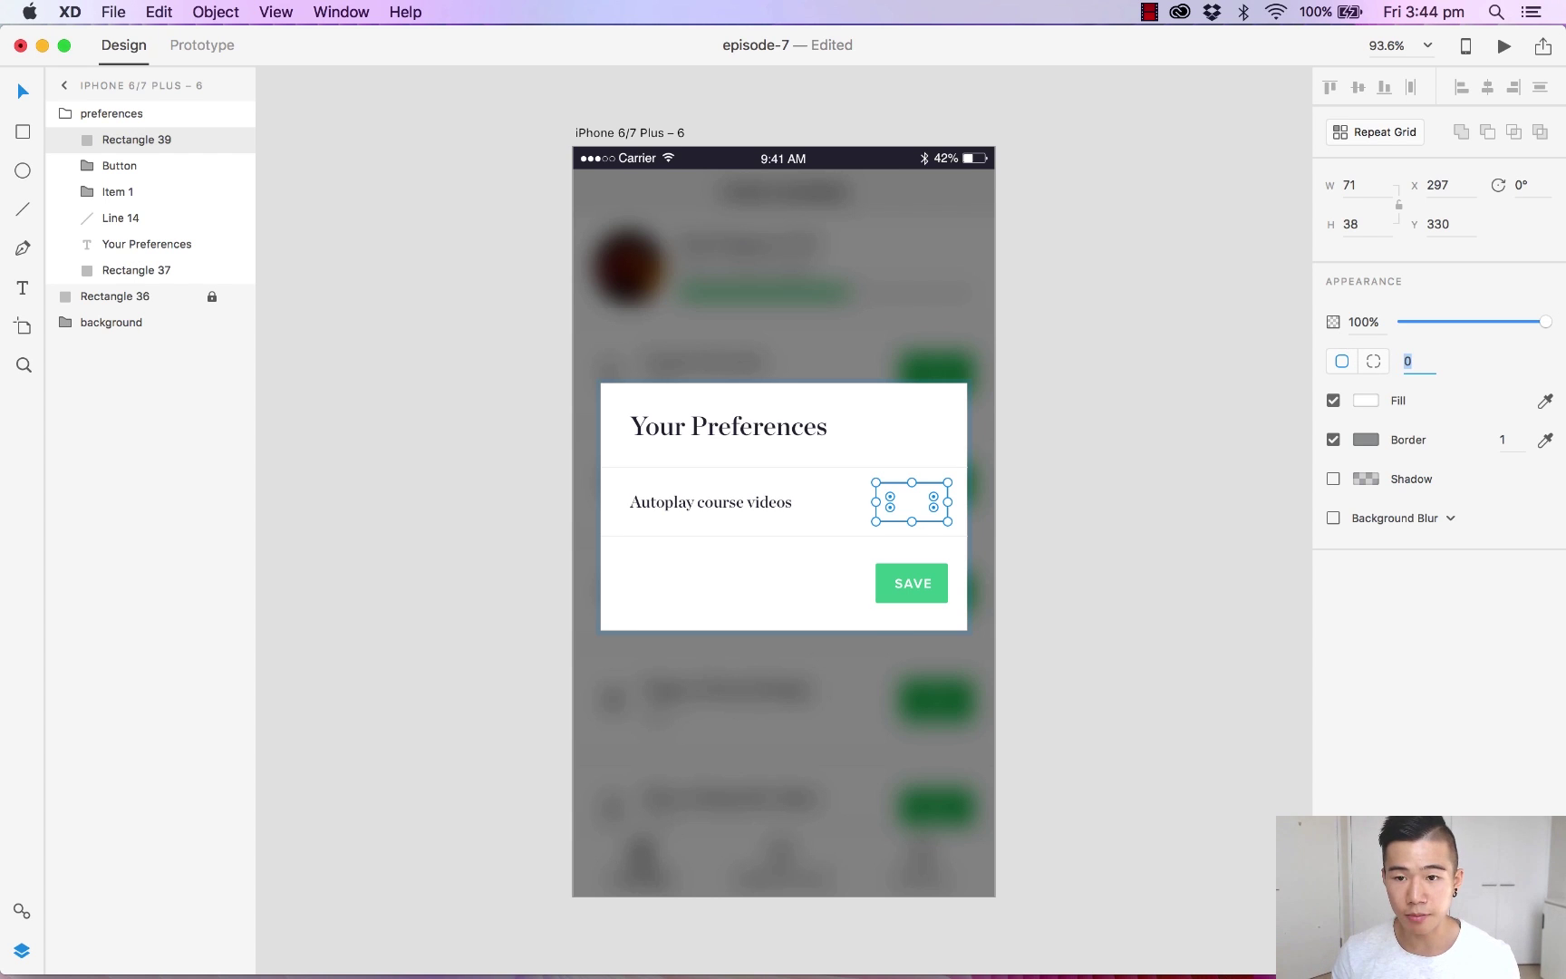
text(100)
key(Return)
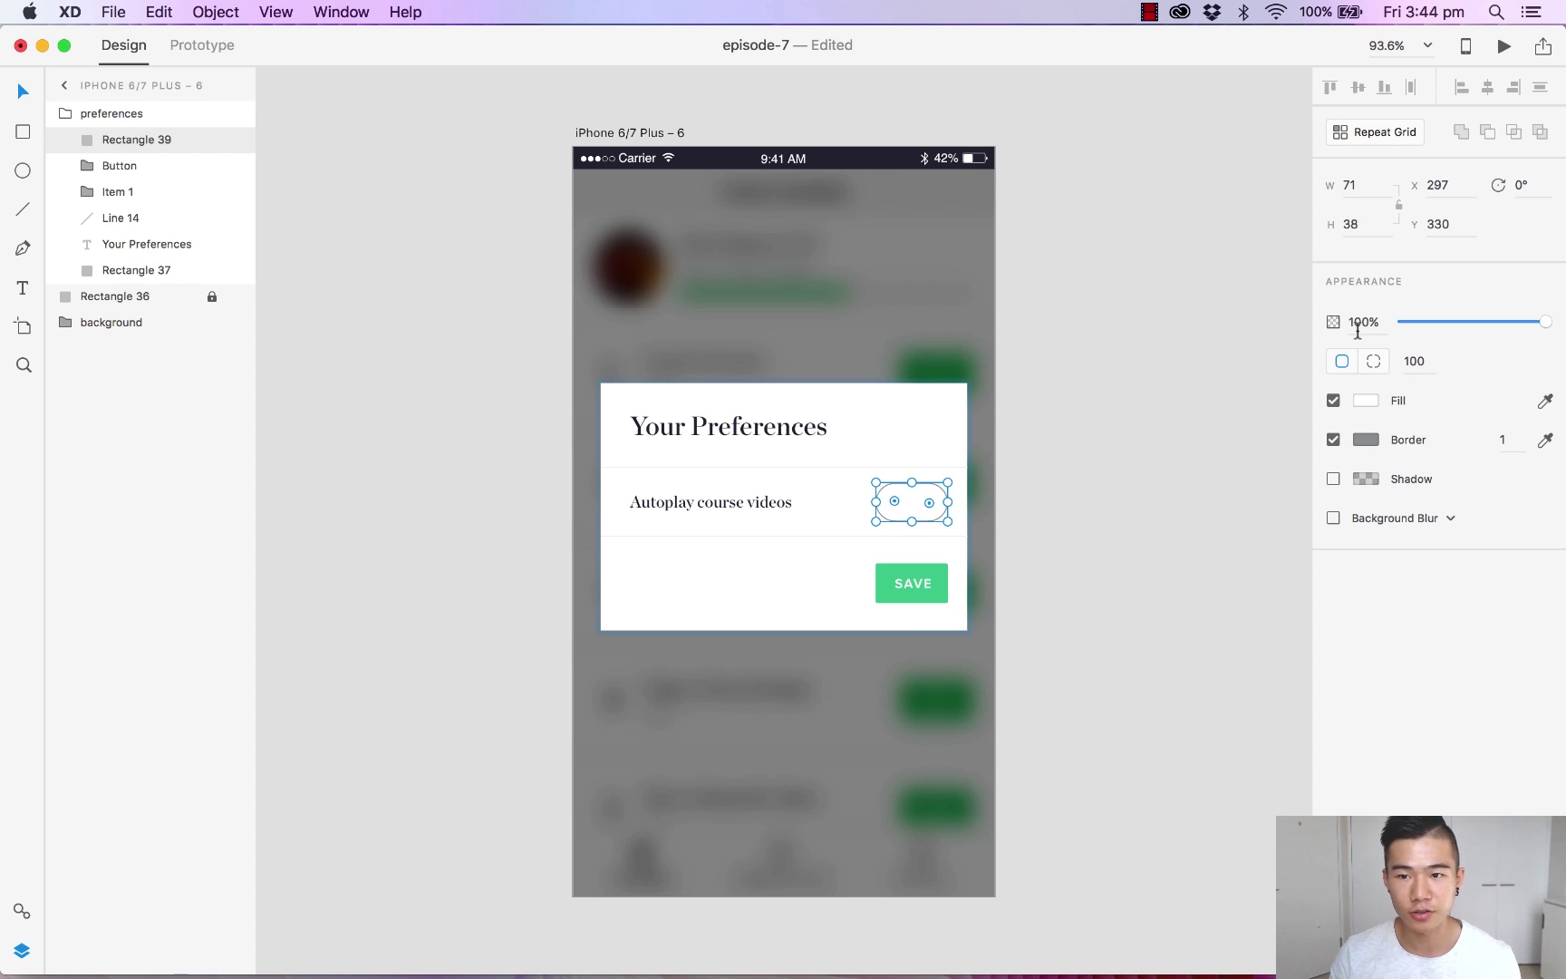
click(1413, 360)
text(10)
key(Return)
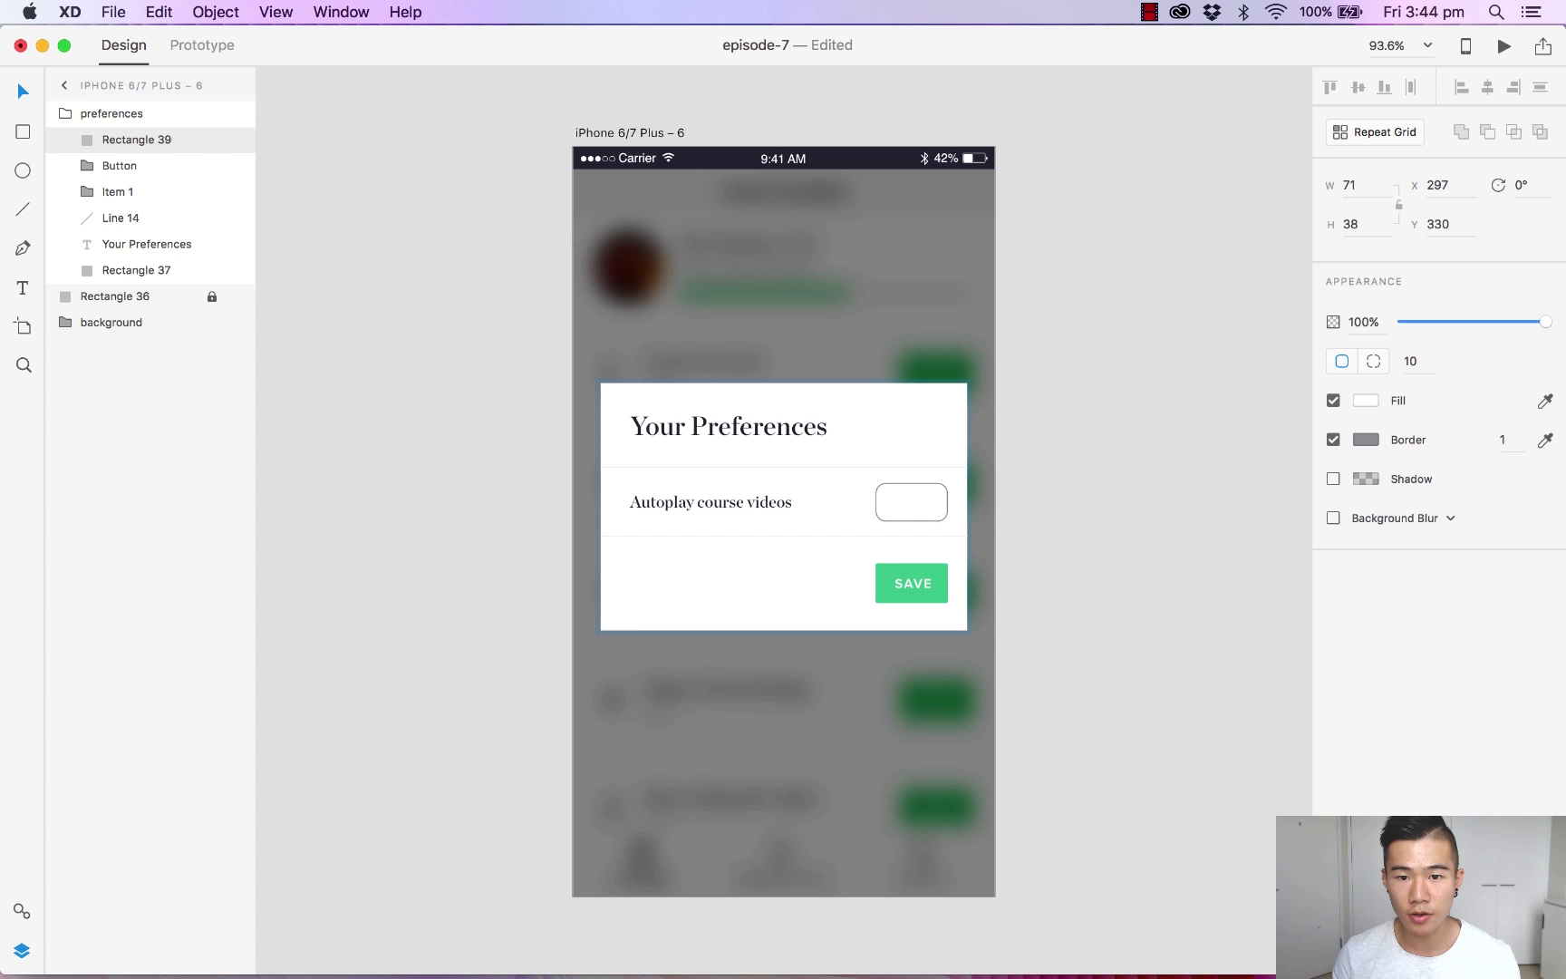
click(1412, 361)
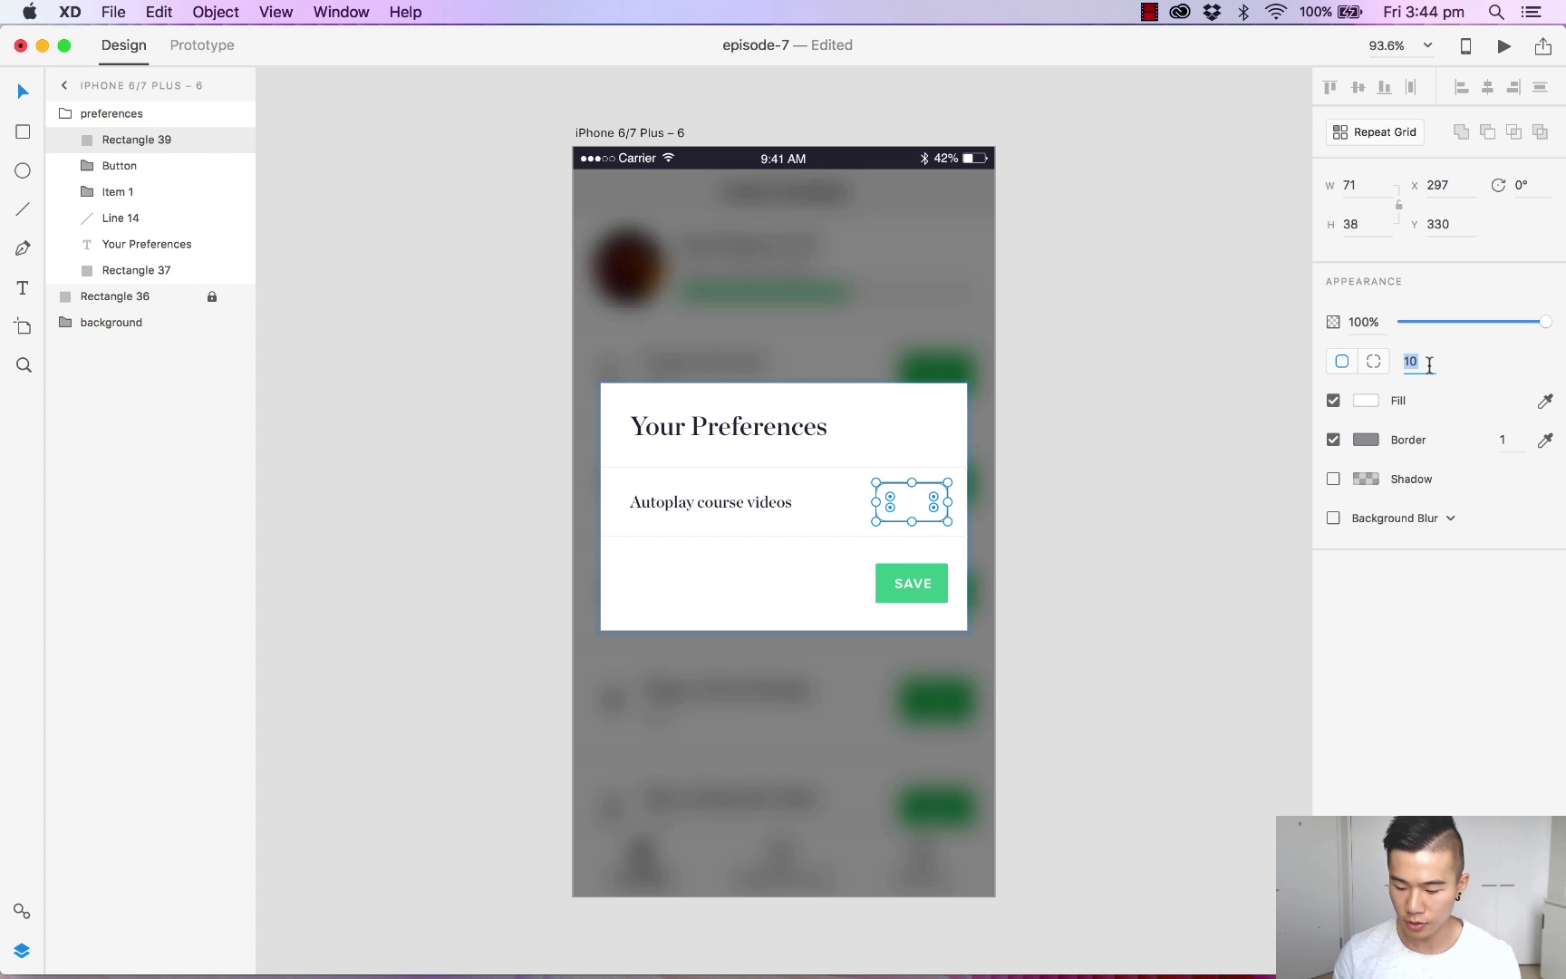
text(100)
key(Return)
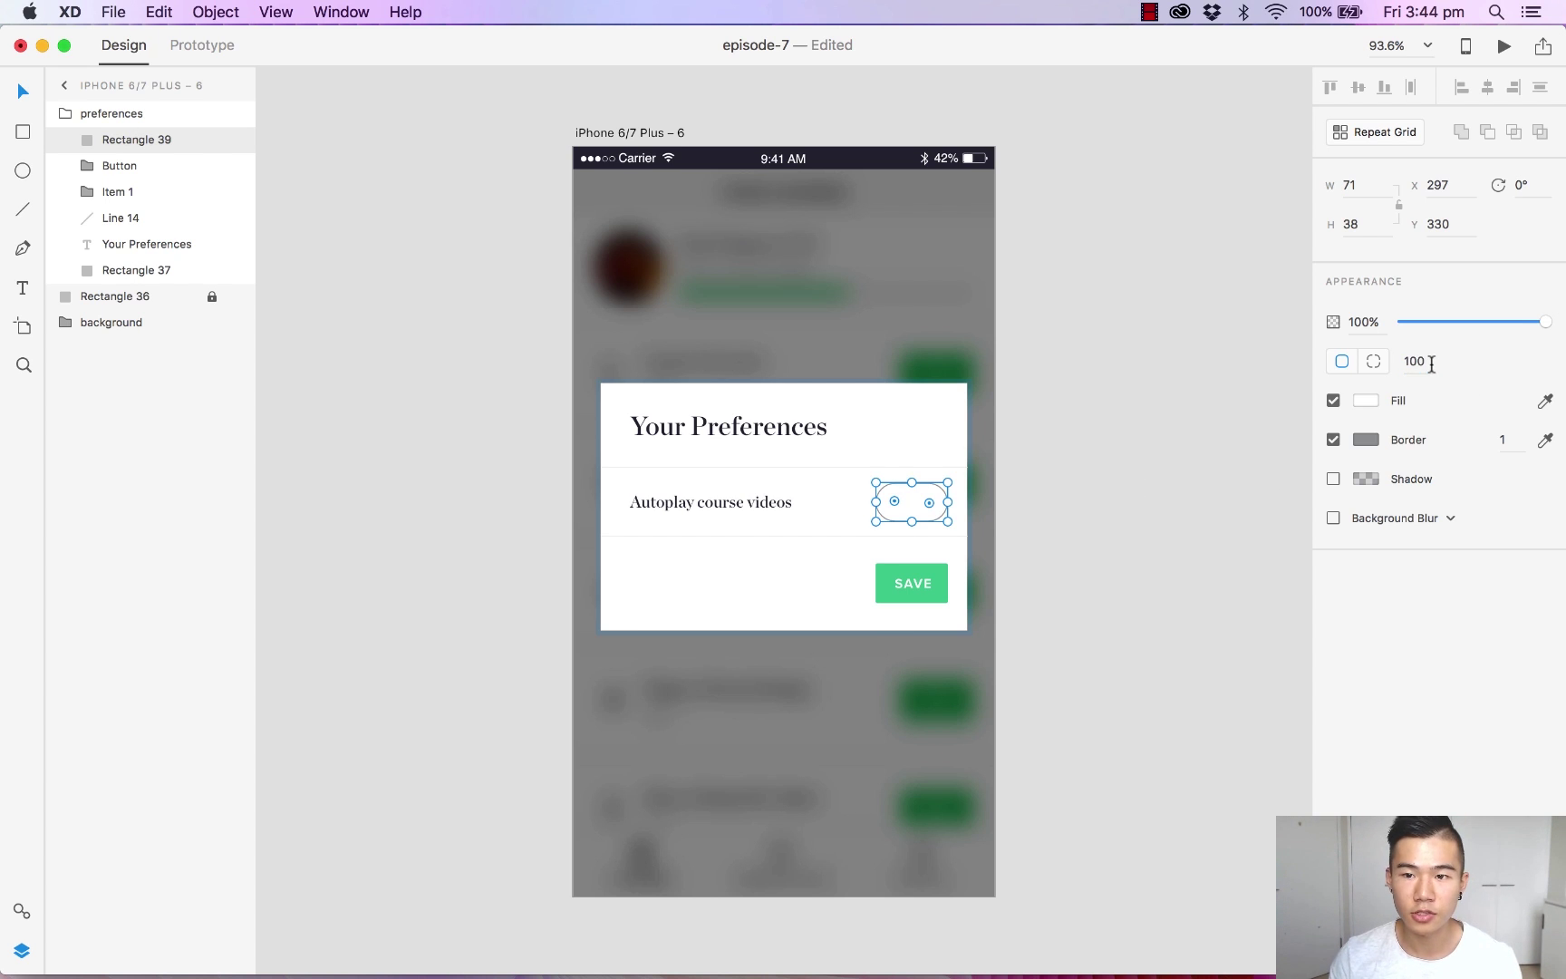
click(1174, 457)
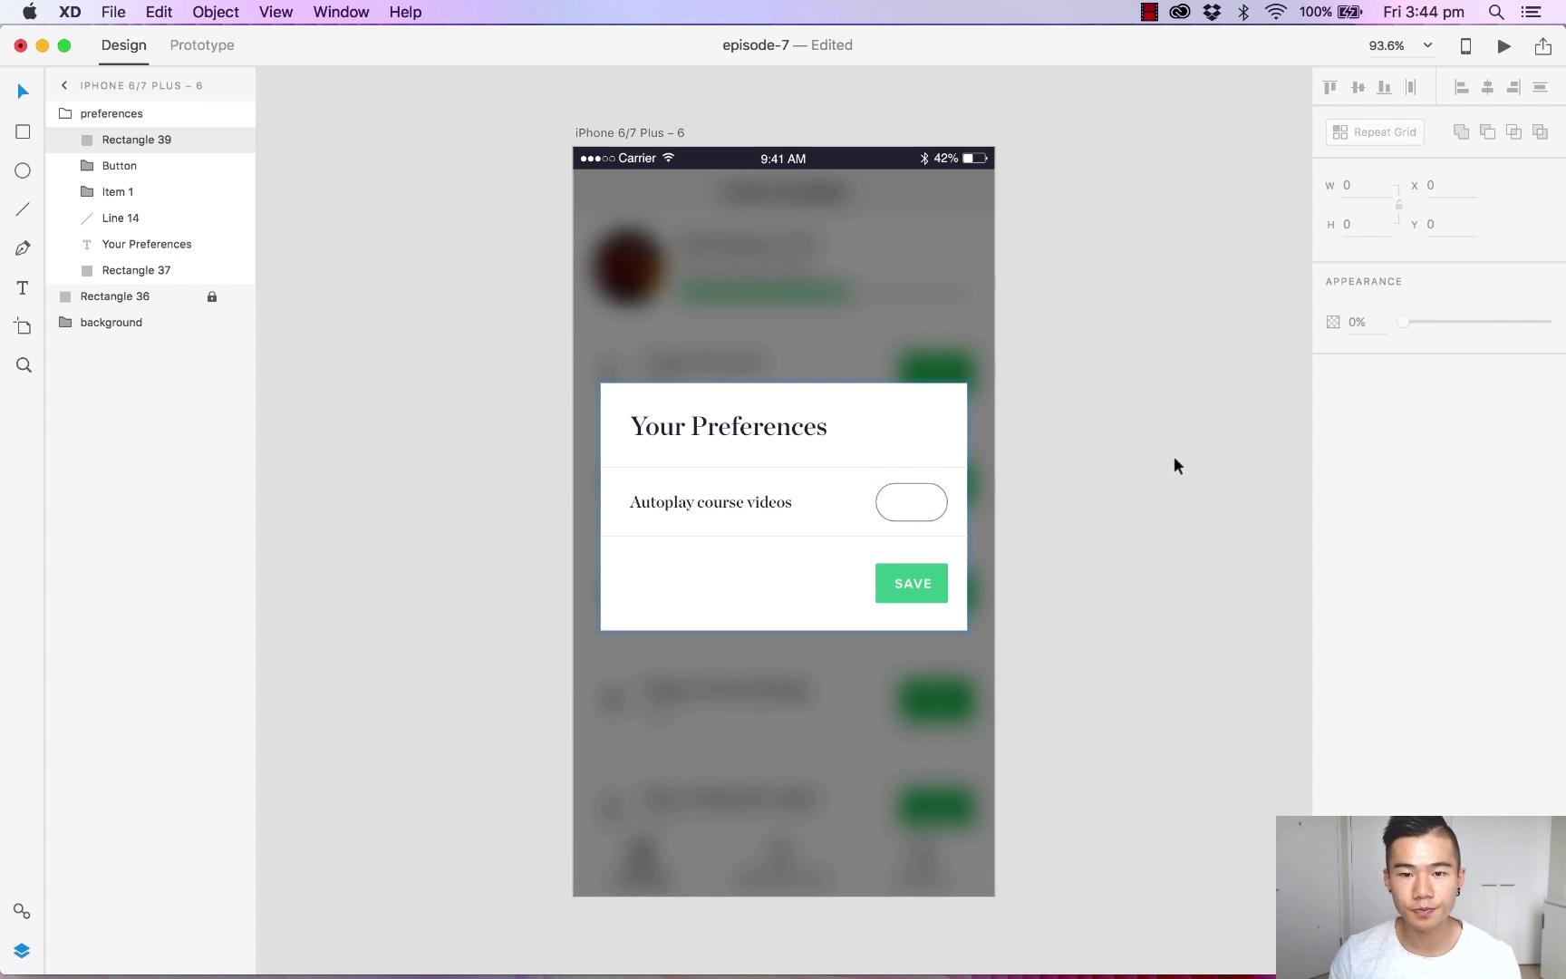
click(943, 498)
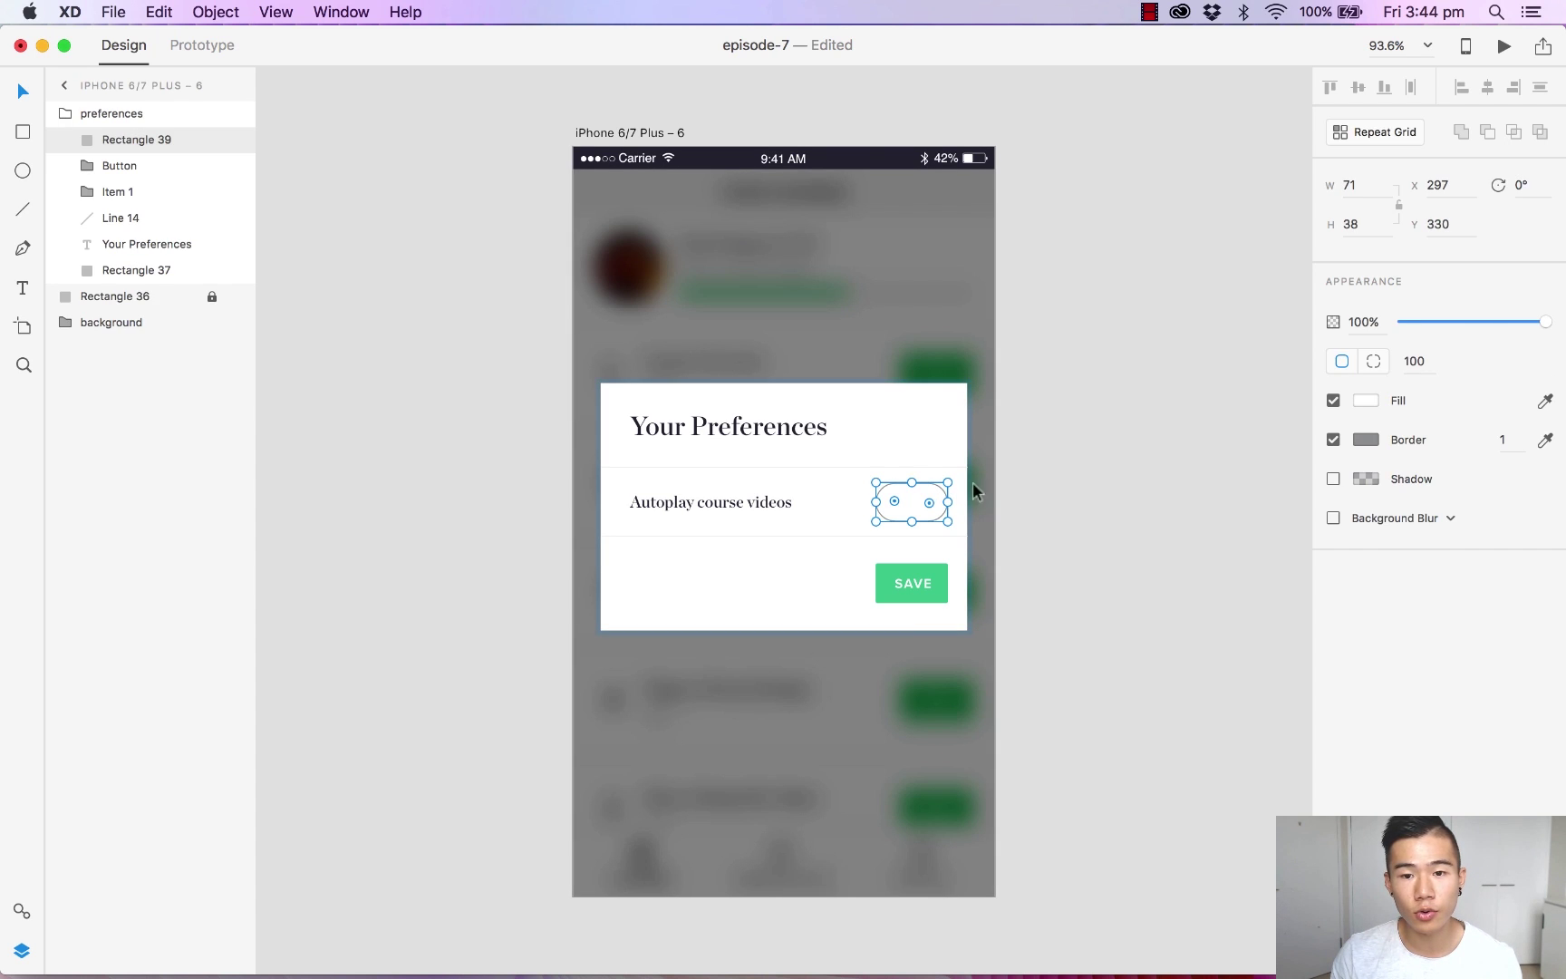
Try independent corners set to 0, then undo back to a uniform 100 radius
click(1376, 361)
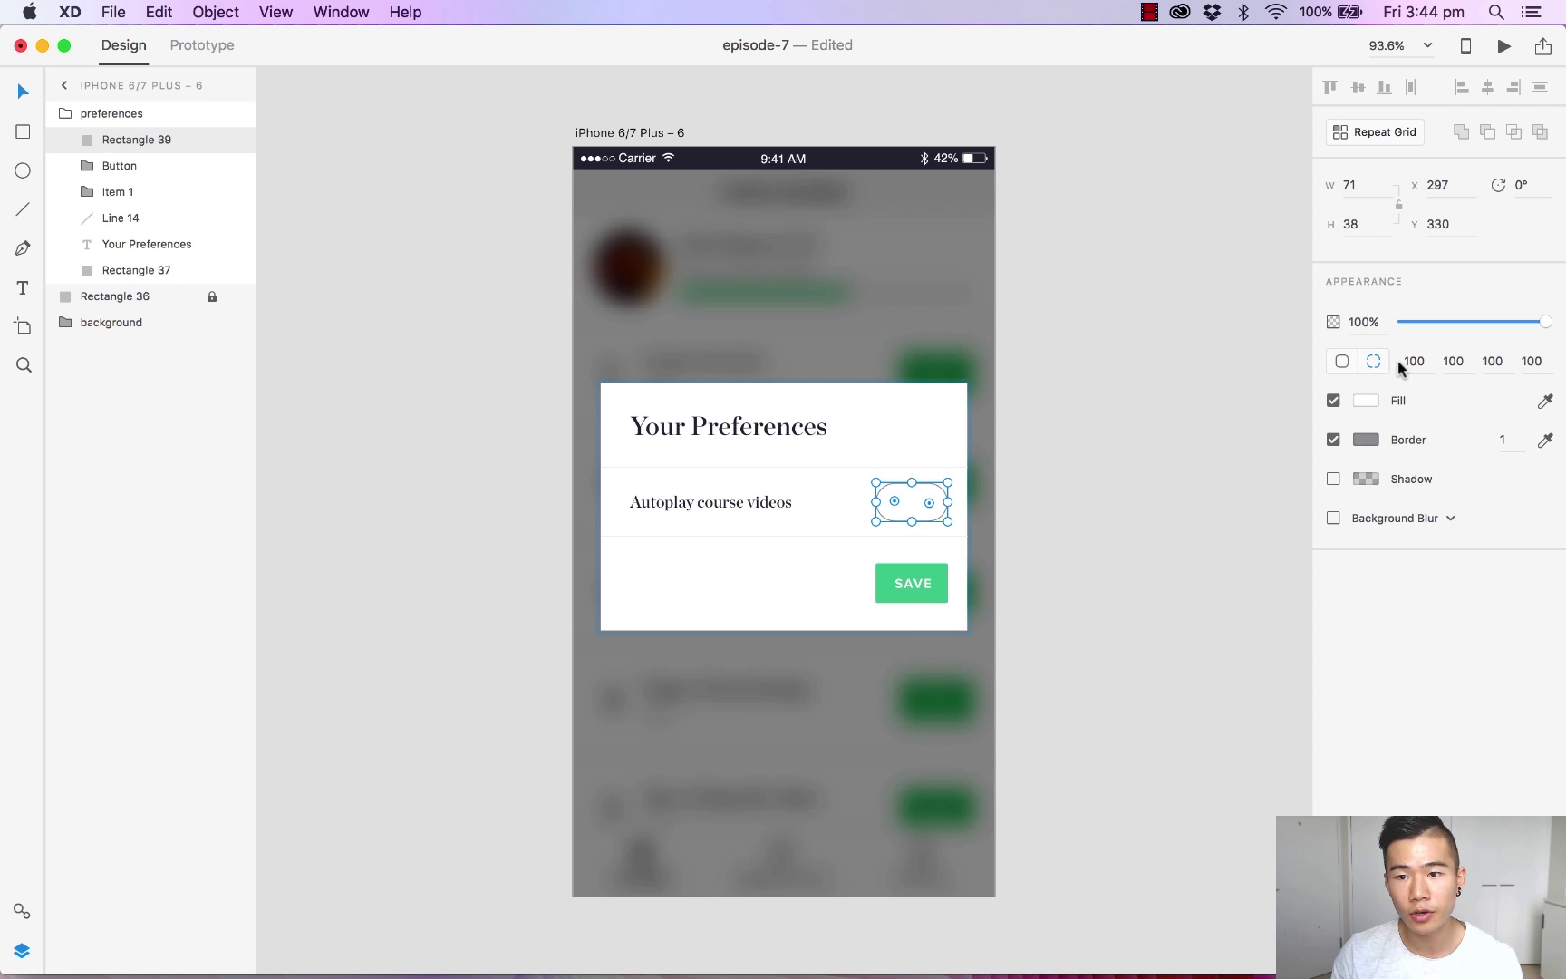
key(BackSpace)
text(0)
double_click(1493, 361)
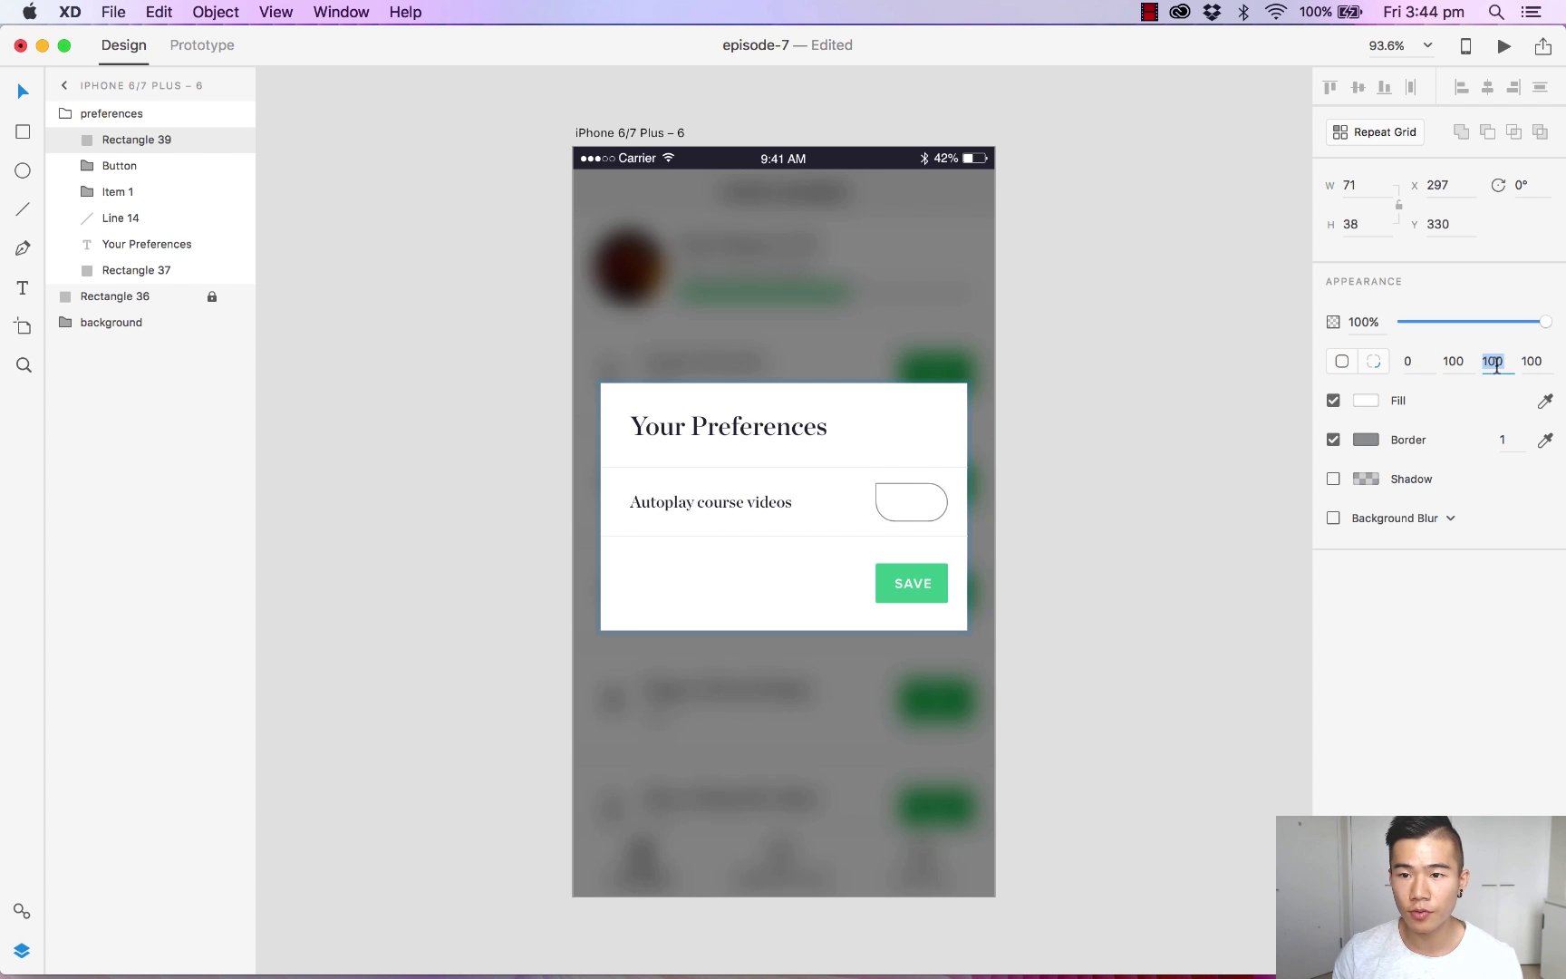
text(0)
double_click(1526, 362)
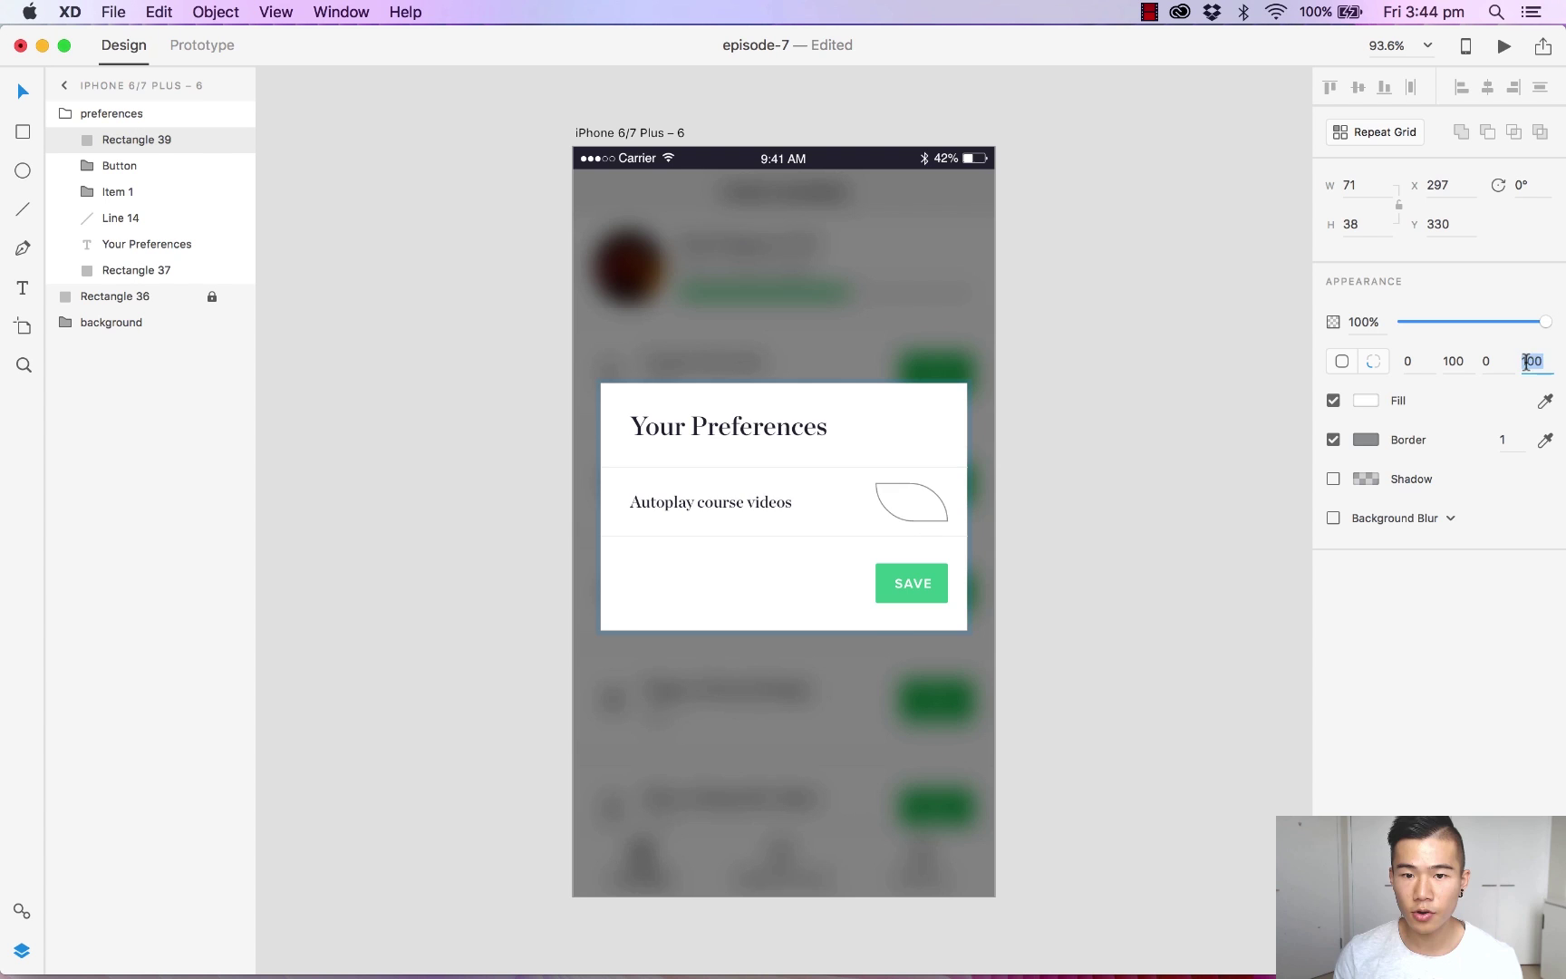
text(0)
key(Return)
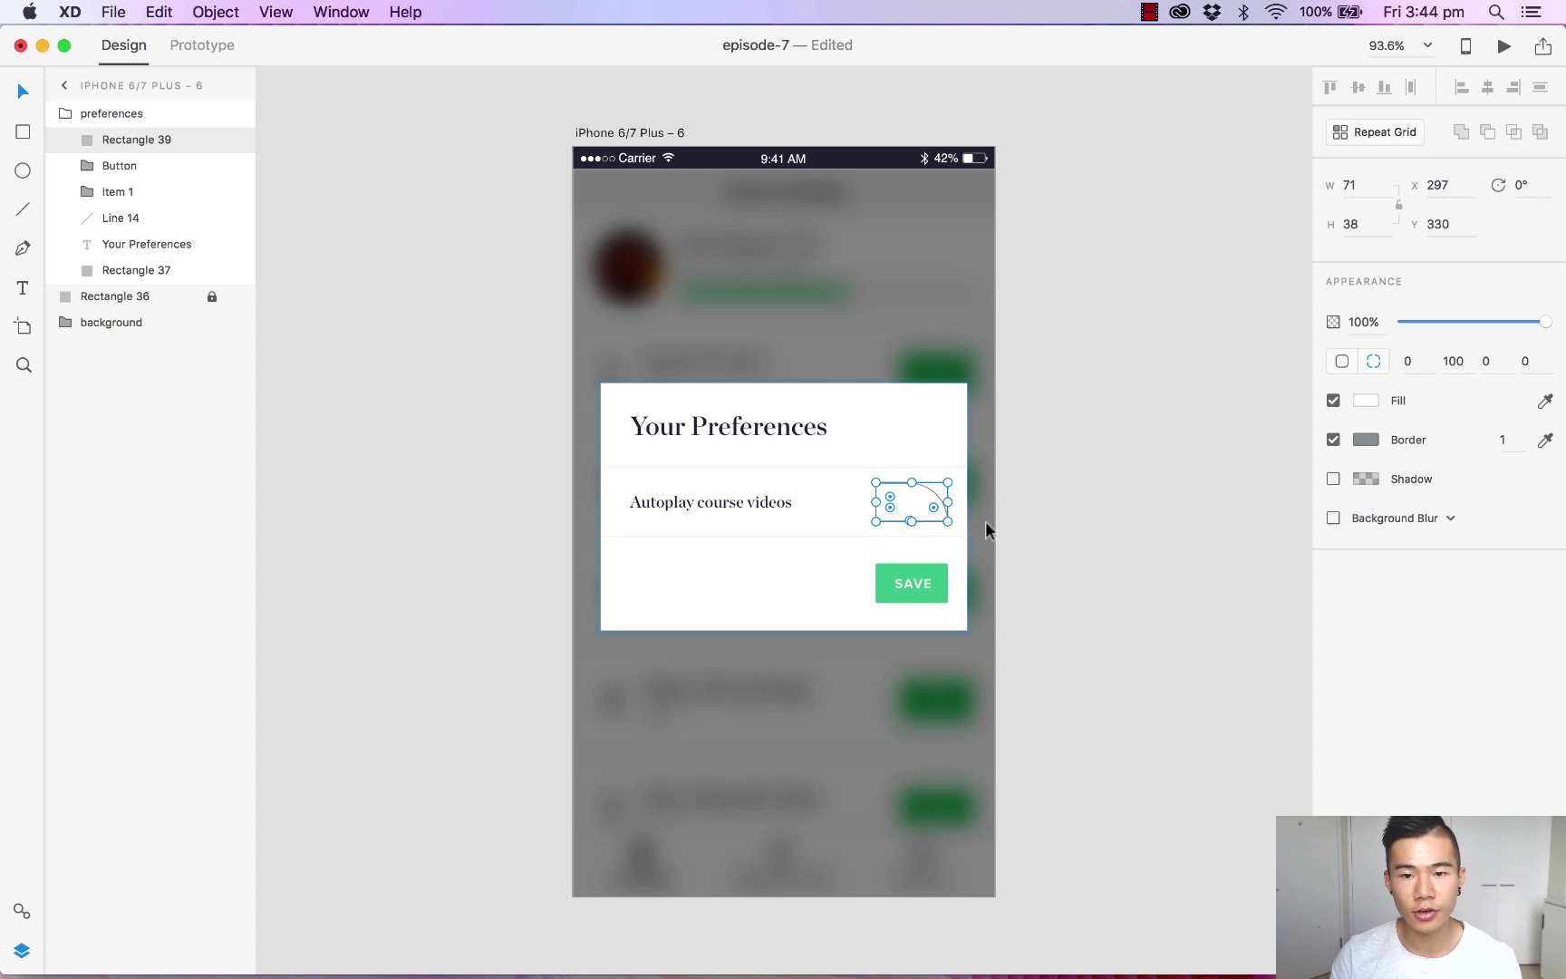
key(super+z)
key(super+z)
key(super+z)
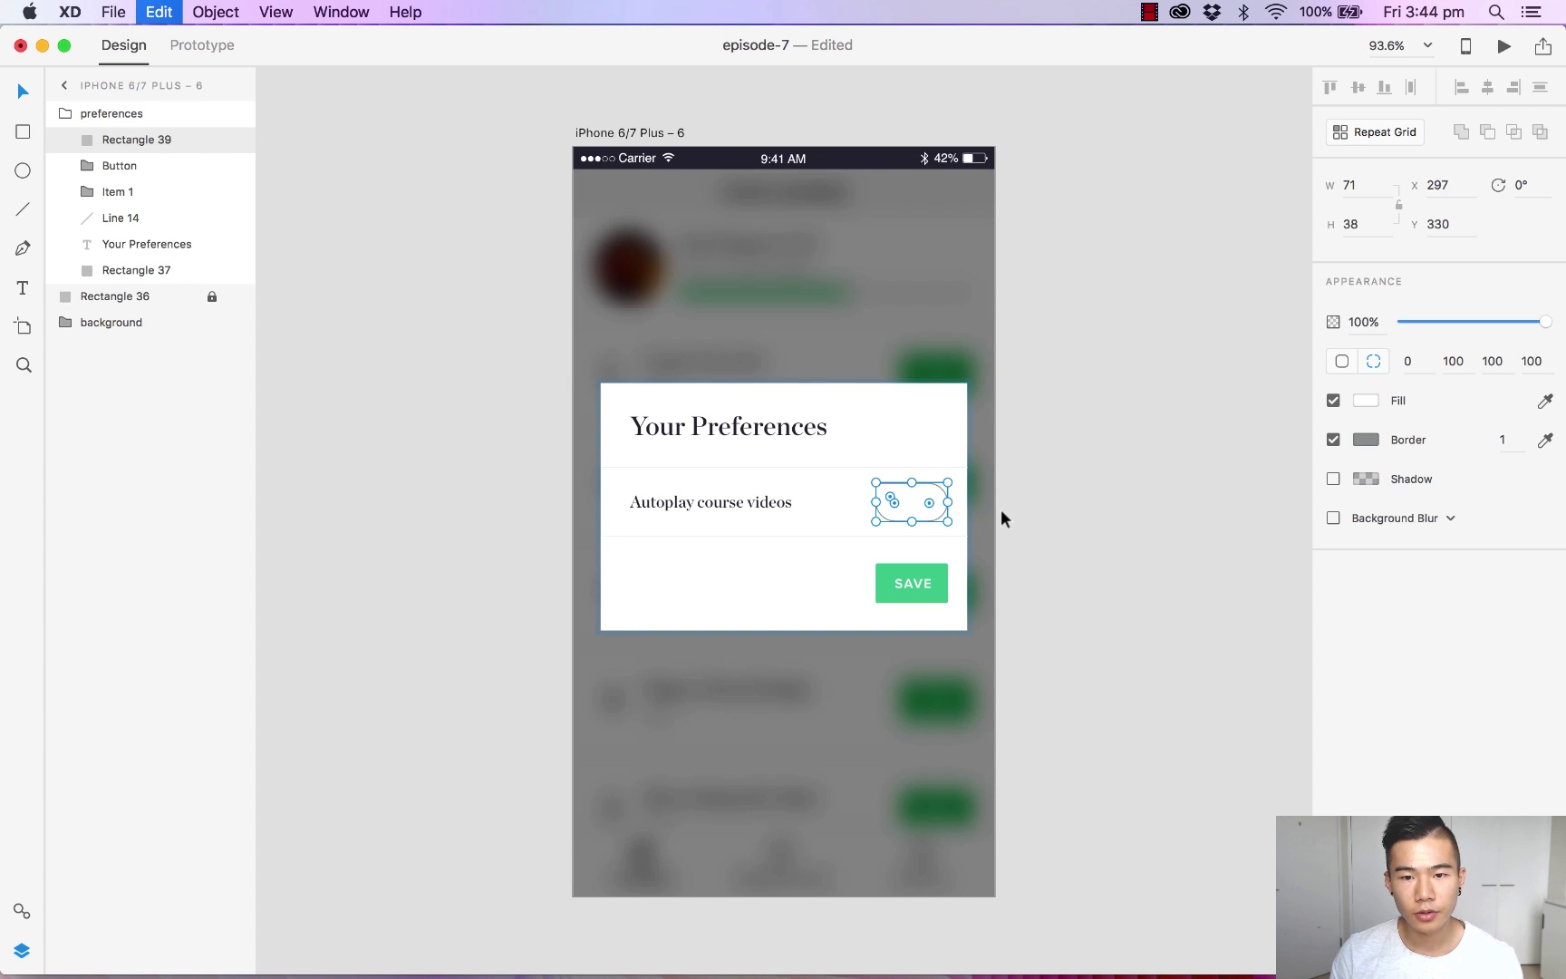
click(1001, 510)
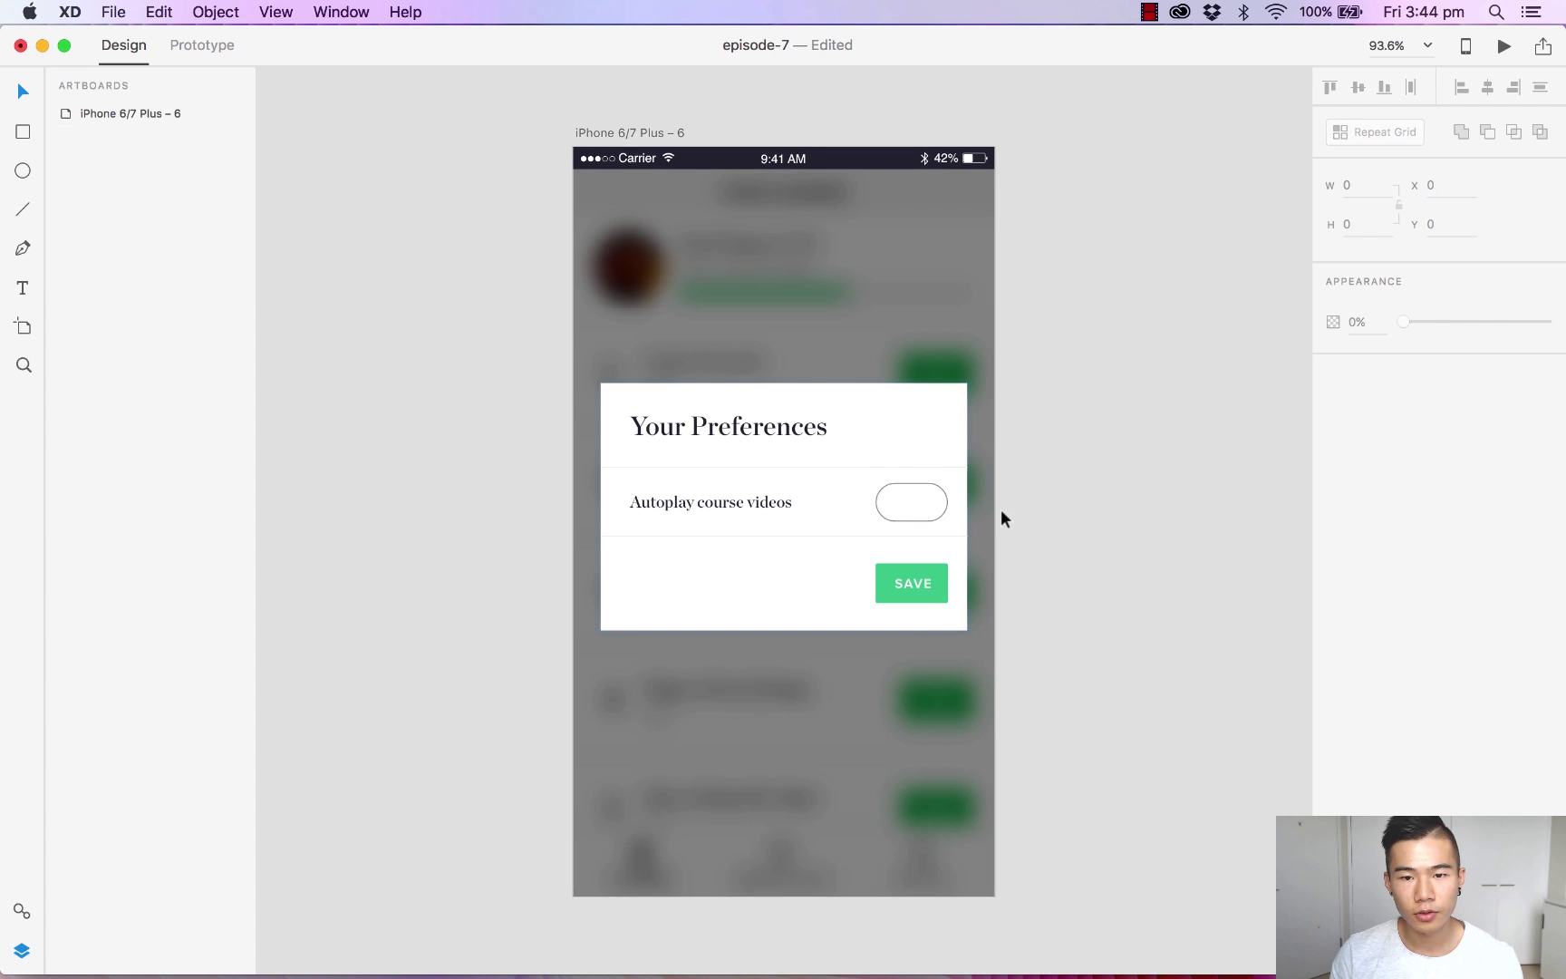
Change the toggle rectangle's fill from Solid Color to Gradient
double_click(929, 512)
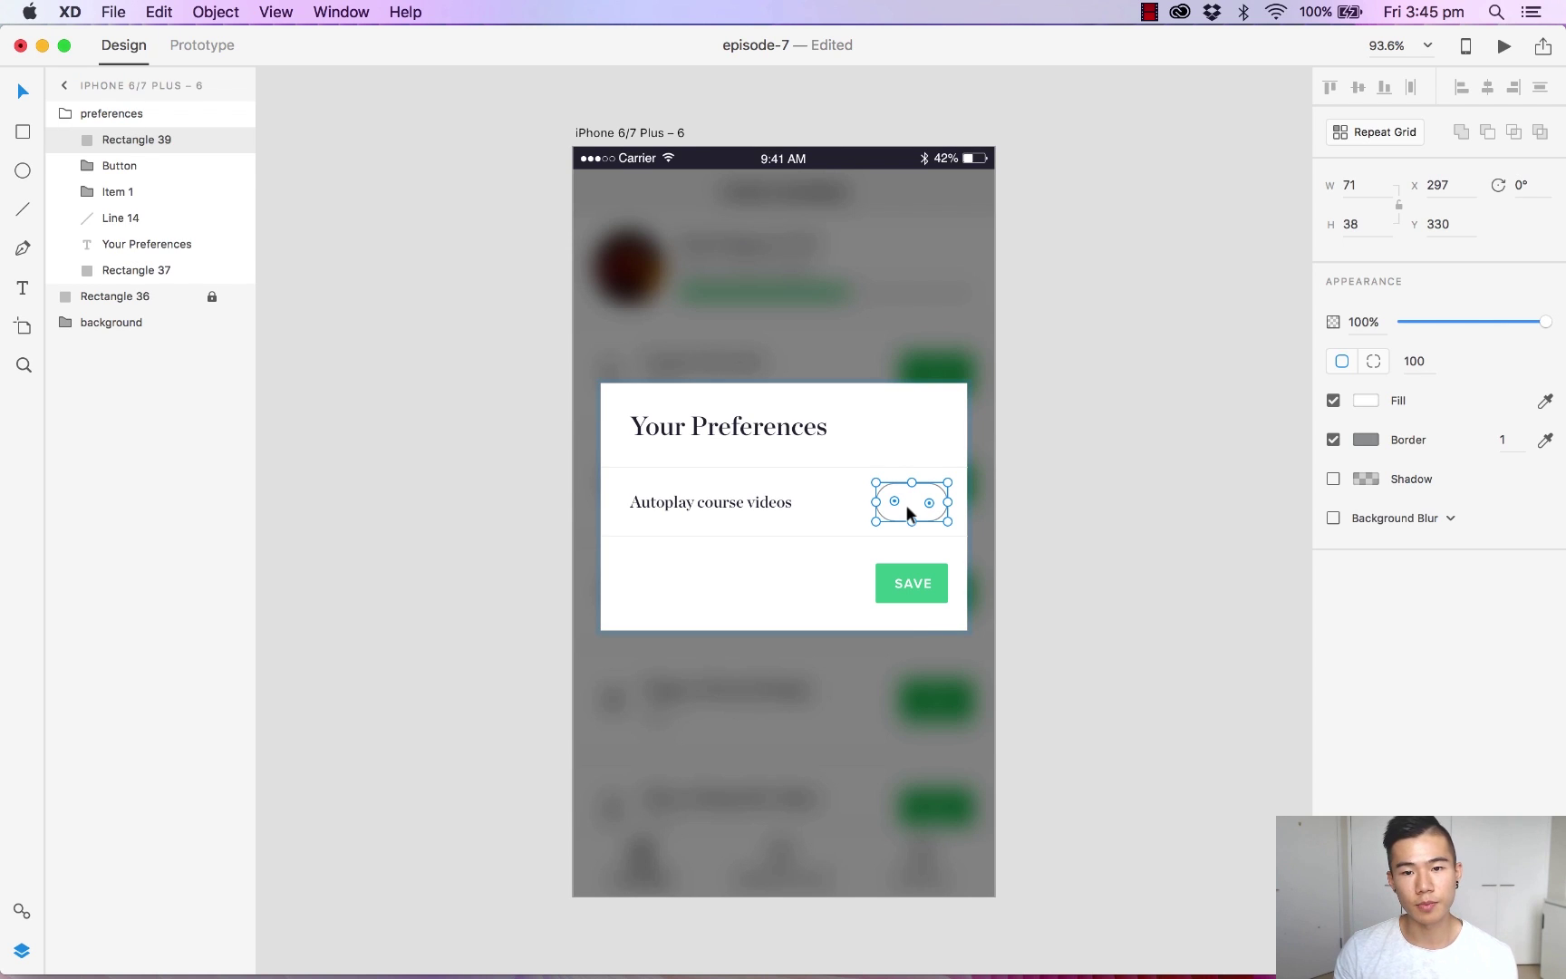
click(1365, 402)
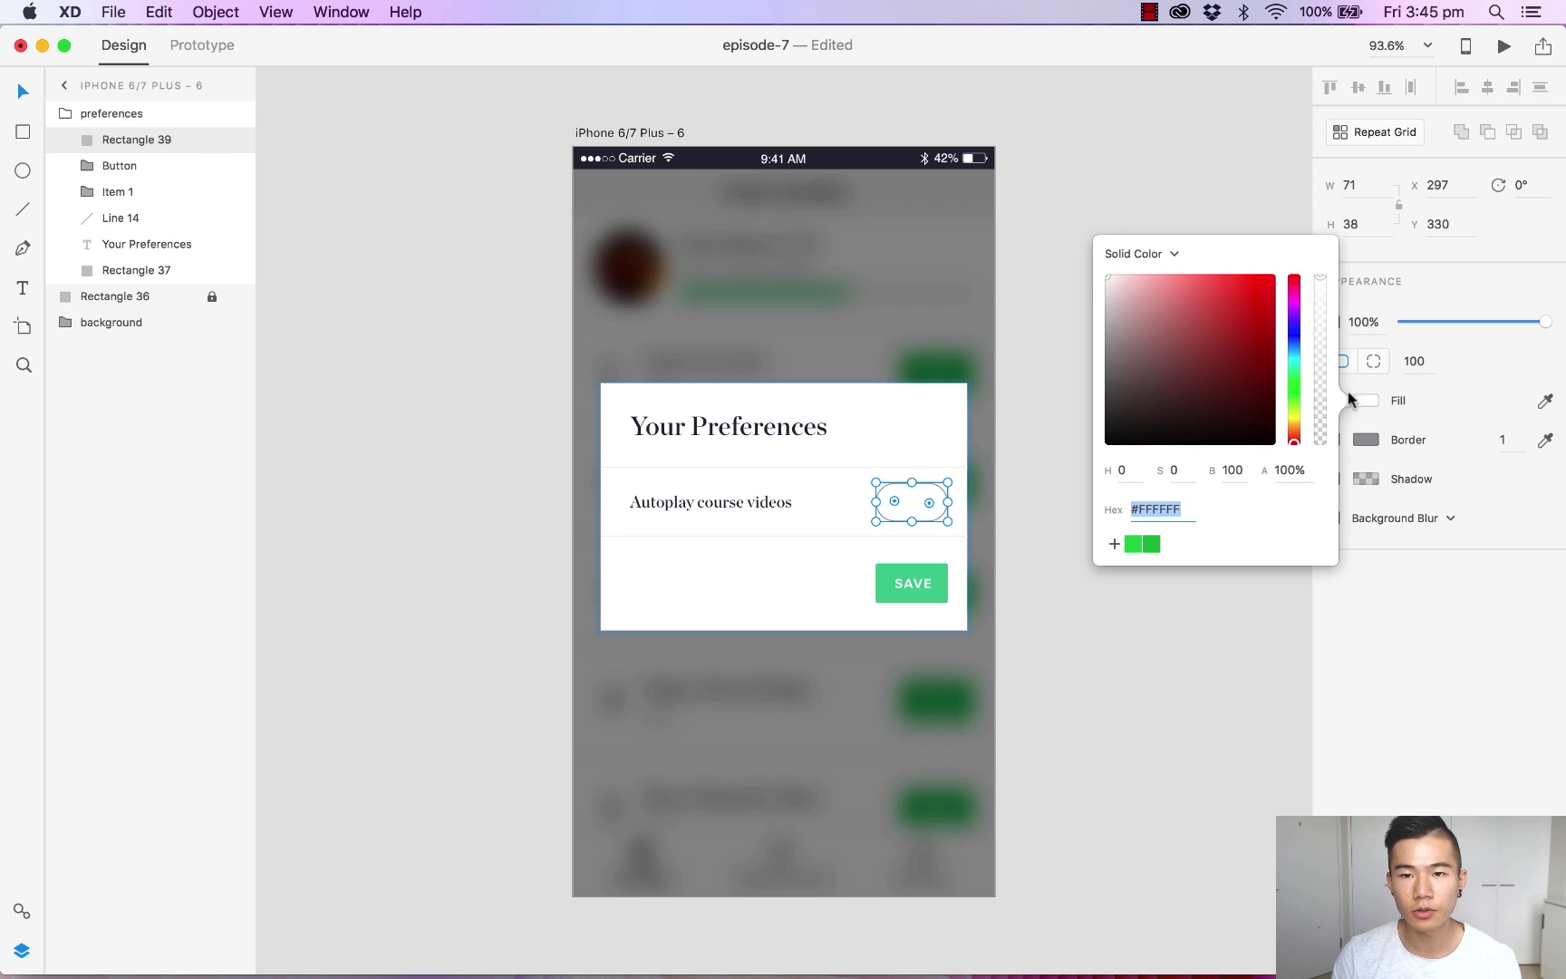
click(1172, 255)
click(1168, 266)
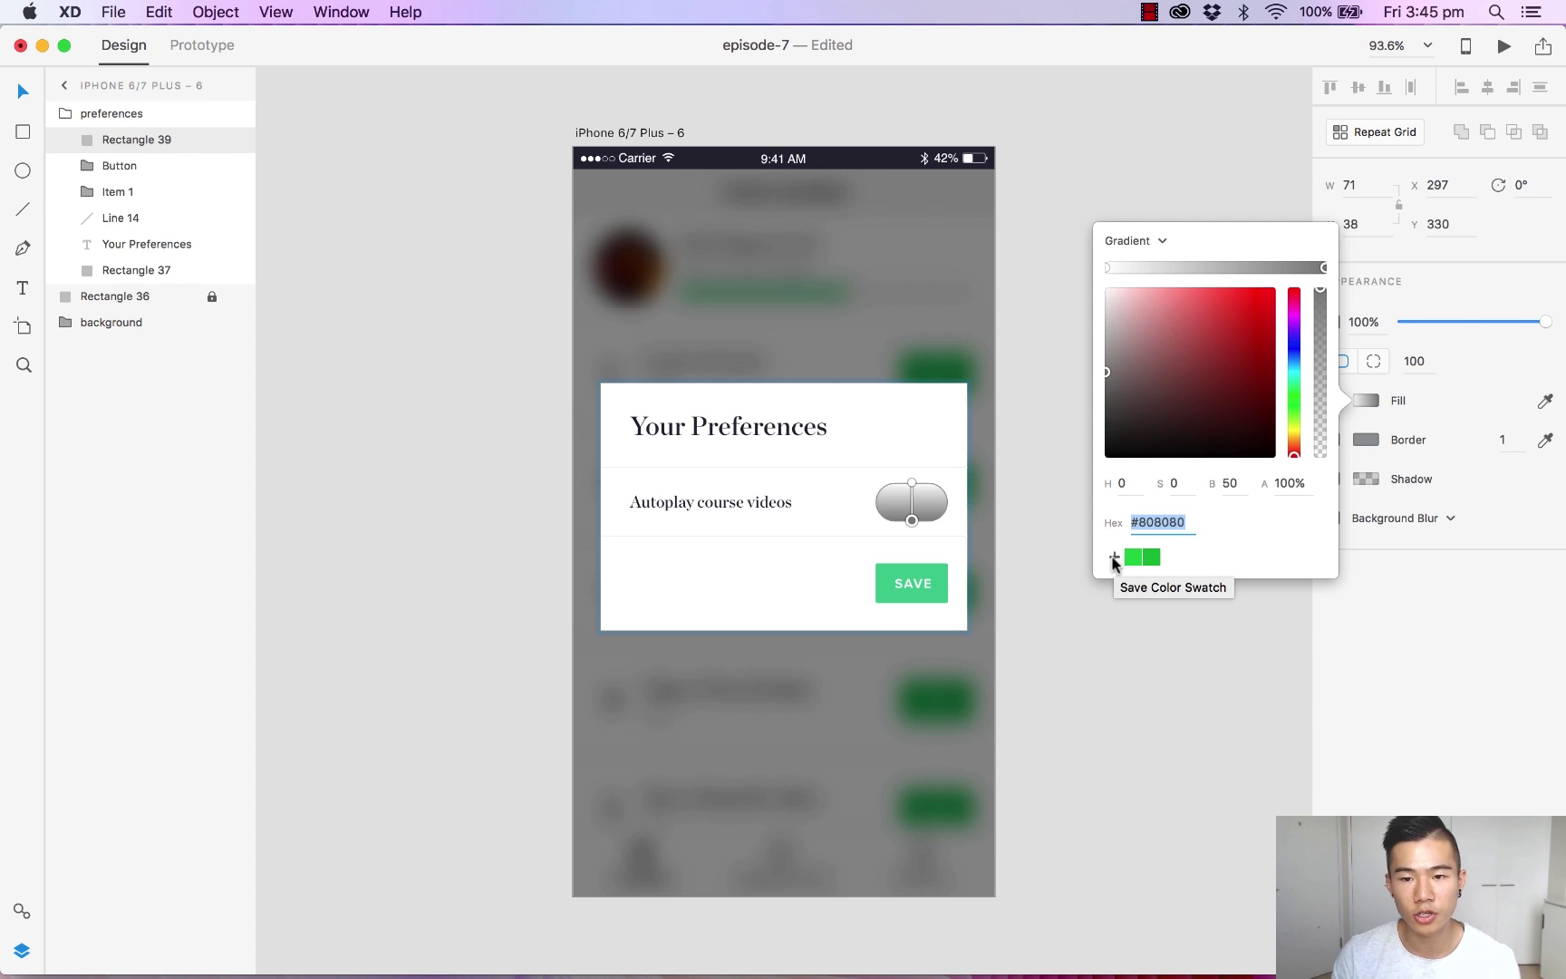
Set the gradient stops to greens #30CC4F and #26B542 running horizontally across the pill
click(1107, 270)
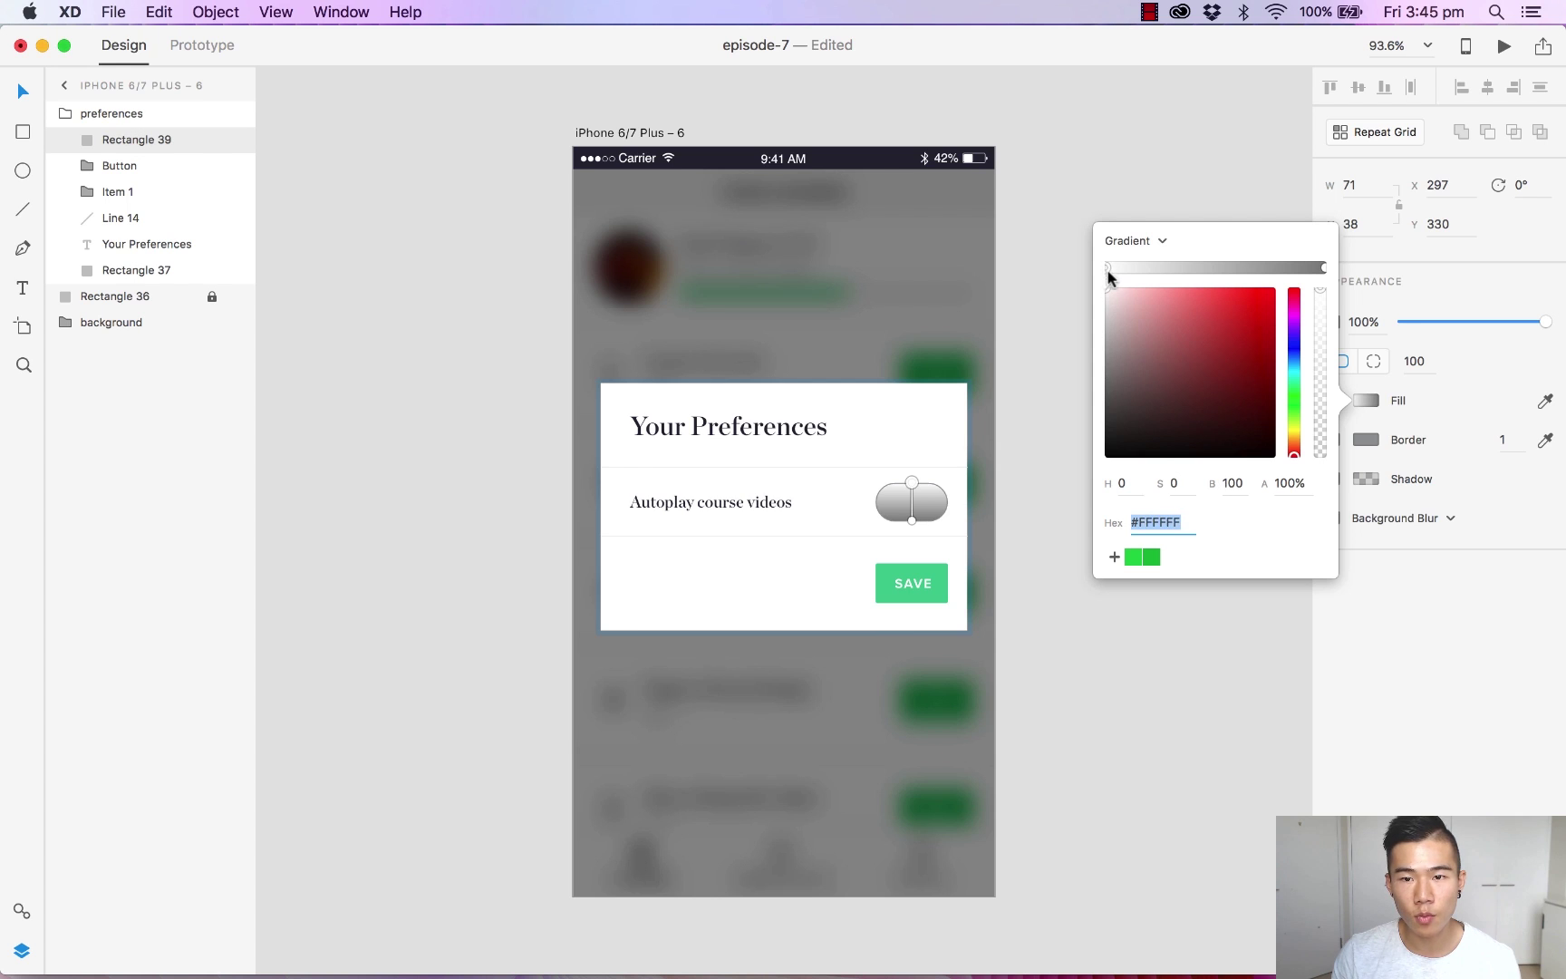
click(1134, 558)
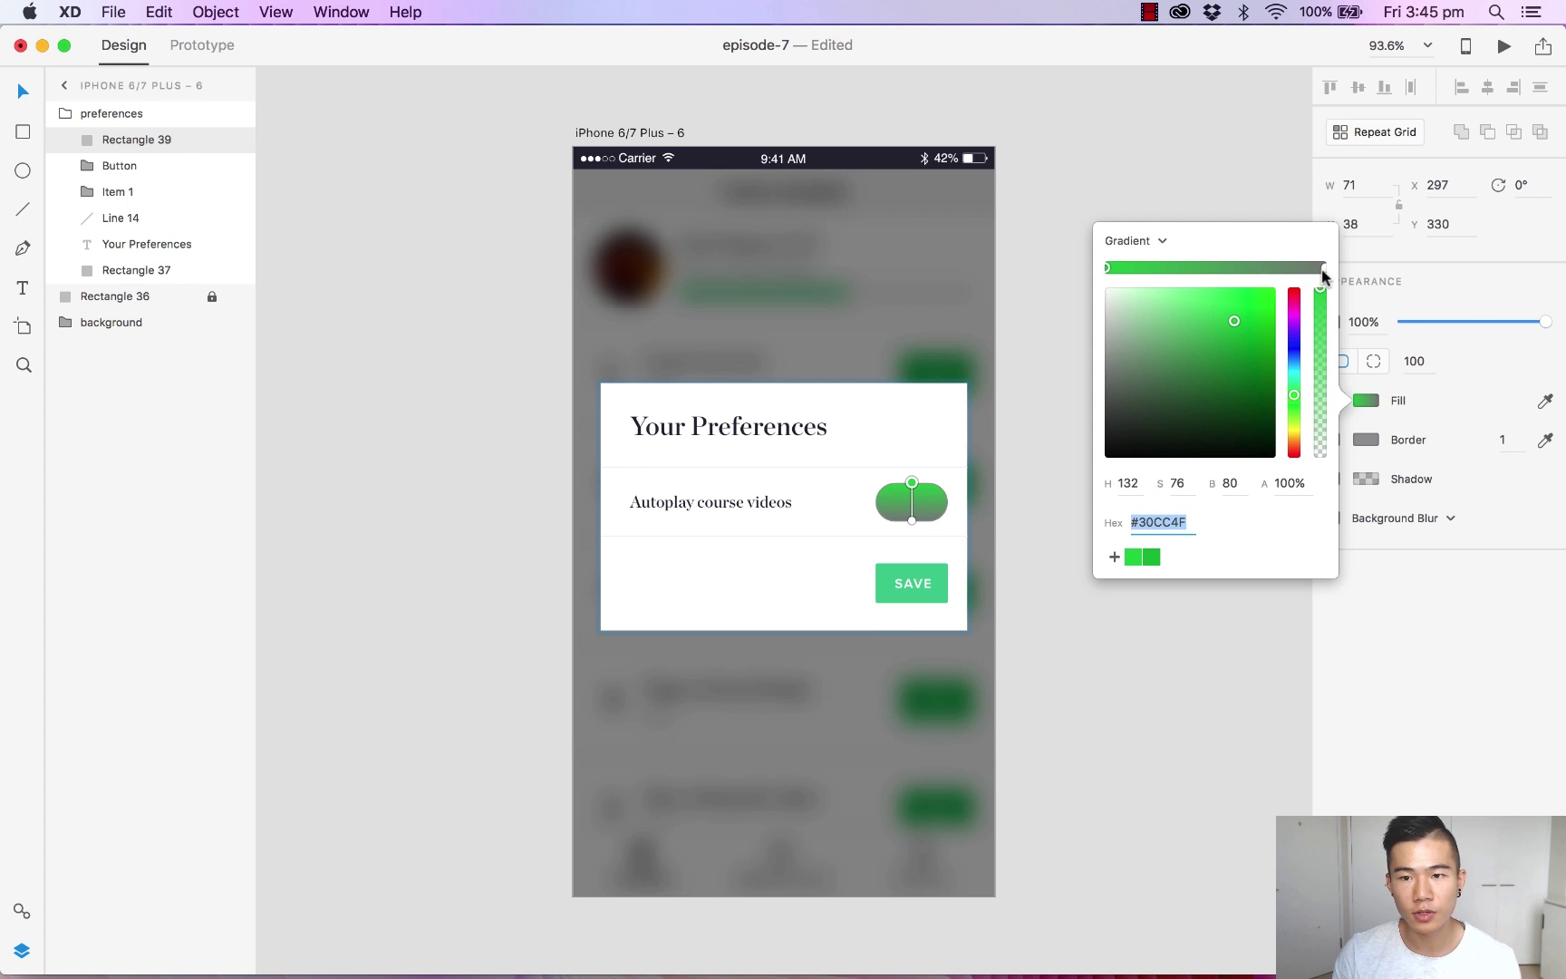
click(1323, 270)
click(1148, 555)
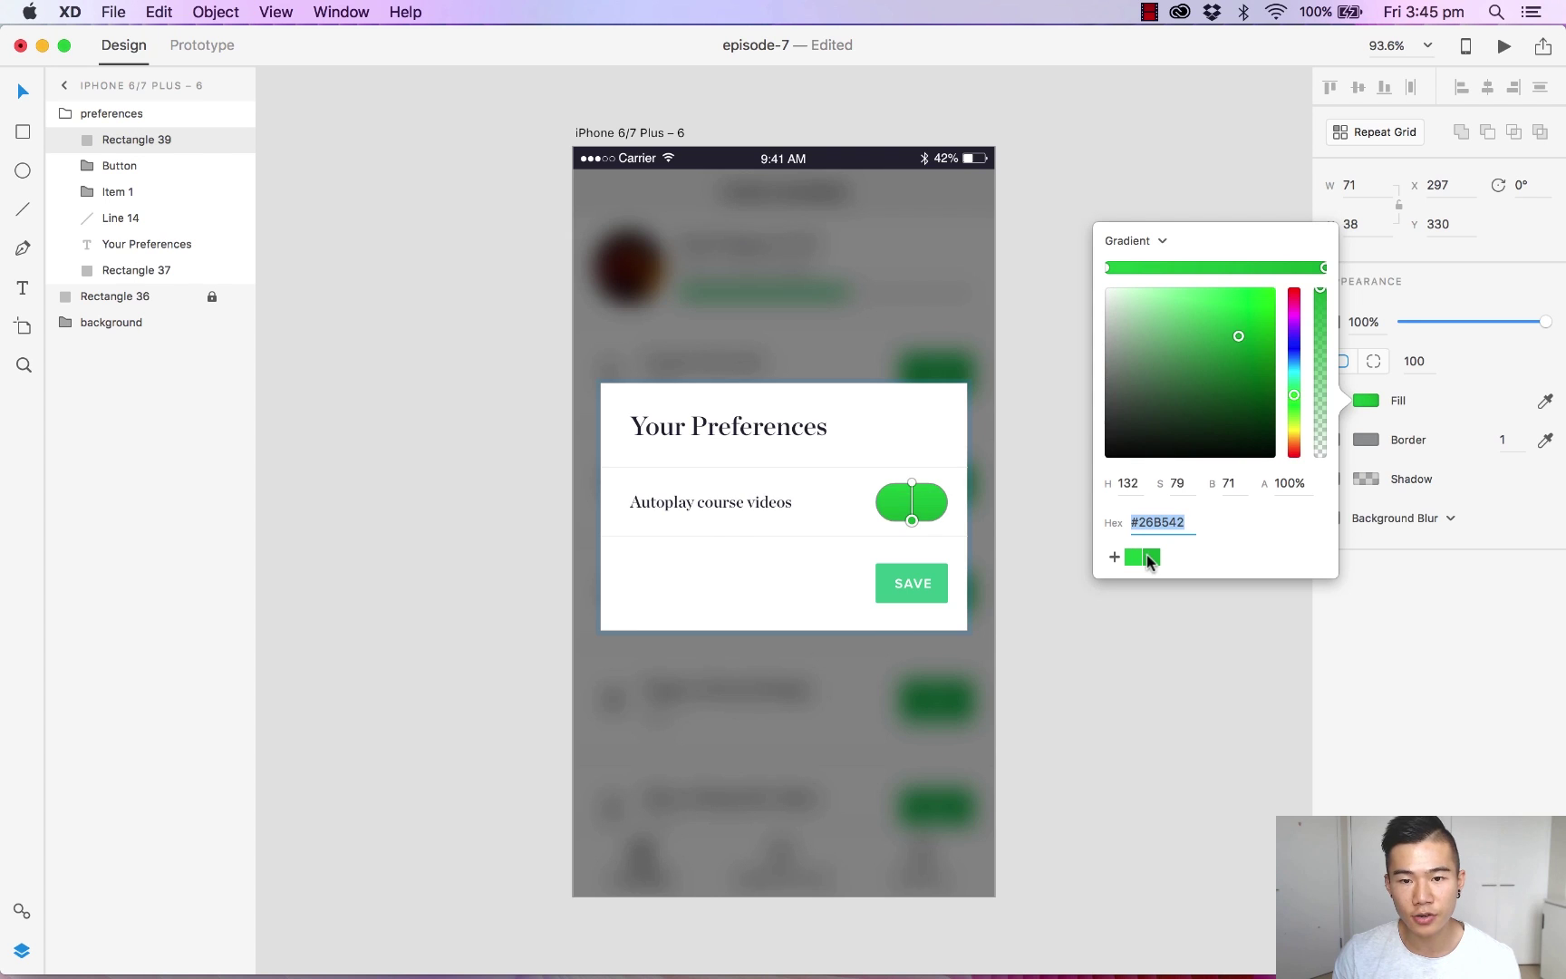
click(911, 520)
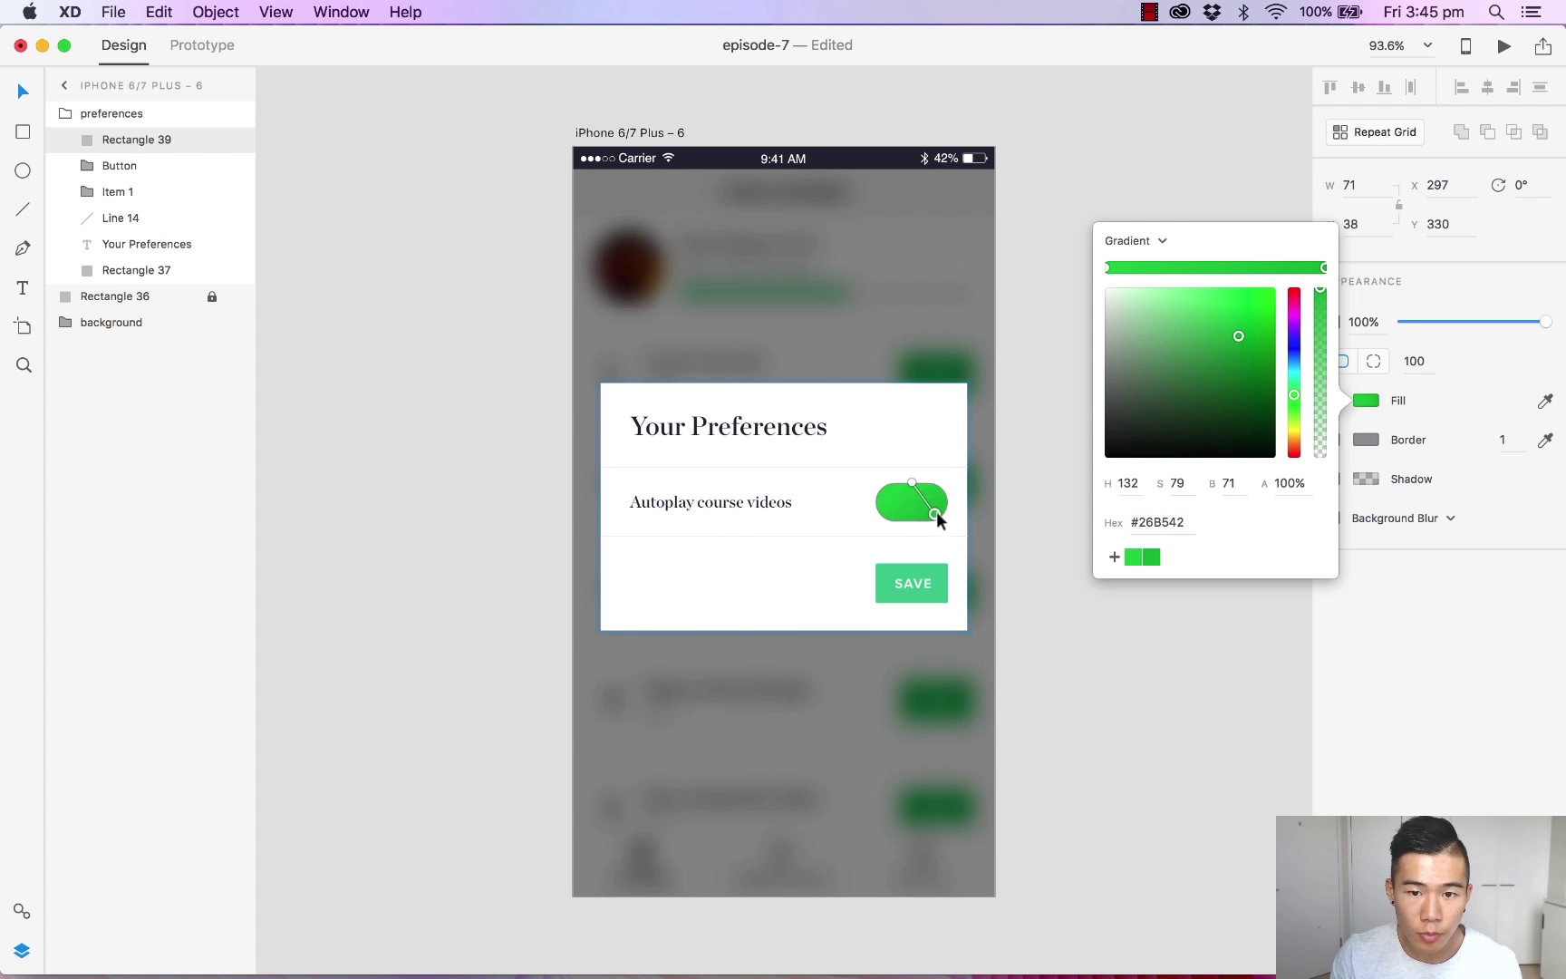
drag(936, 513, 877, 500)
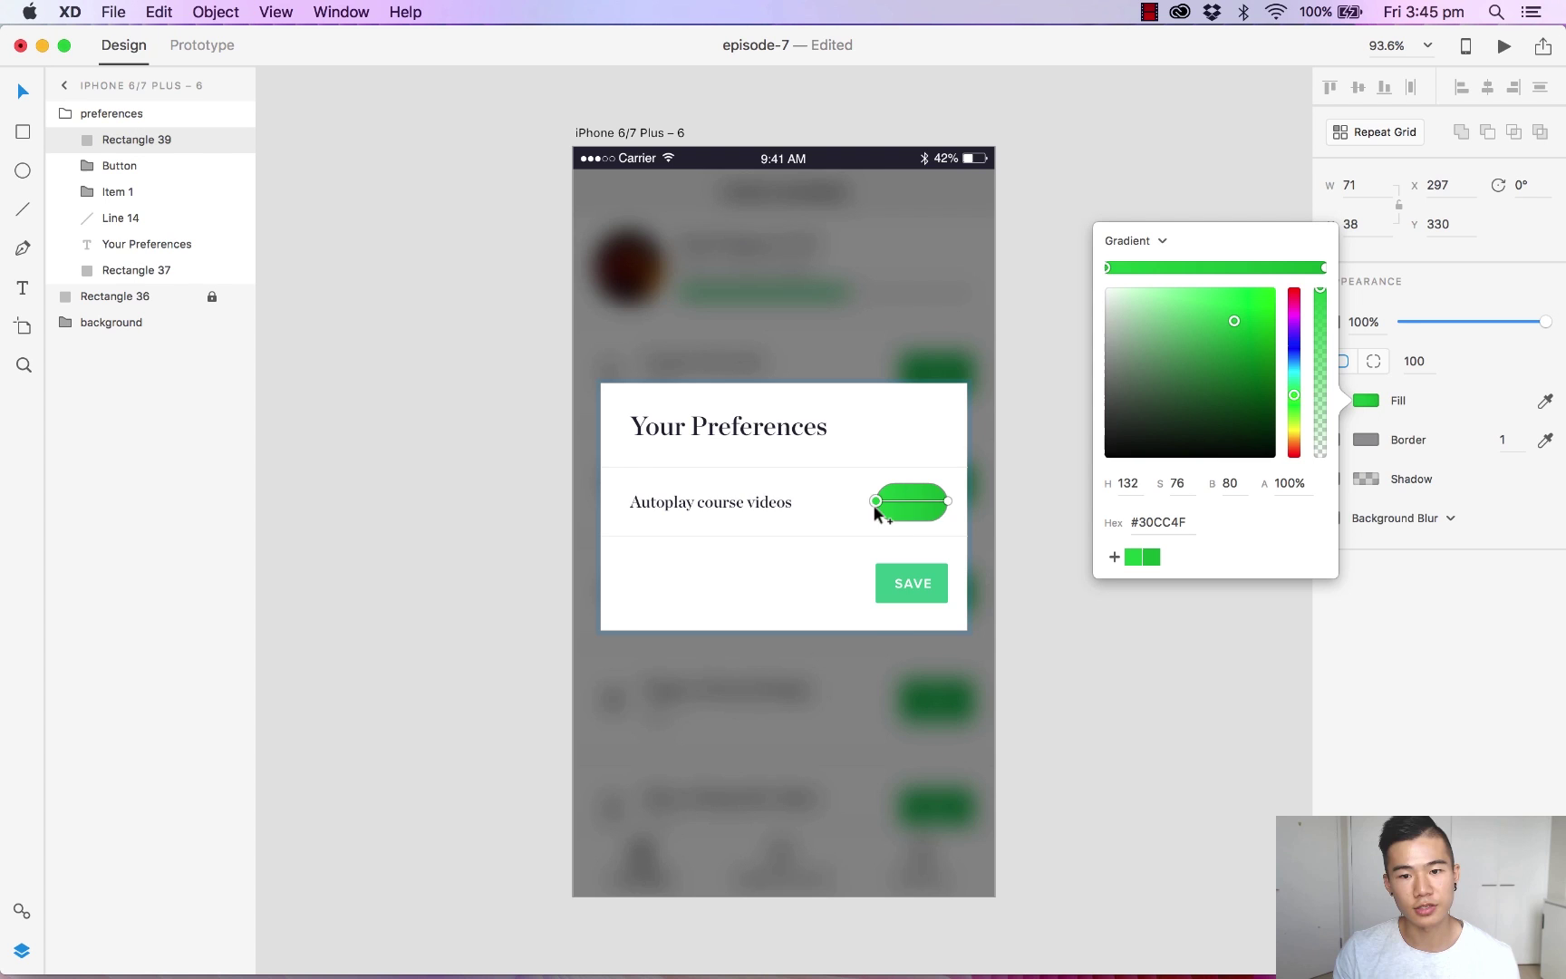
click(1020, 582)
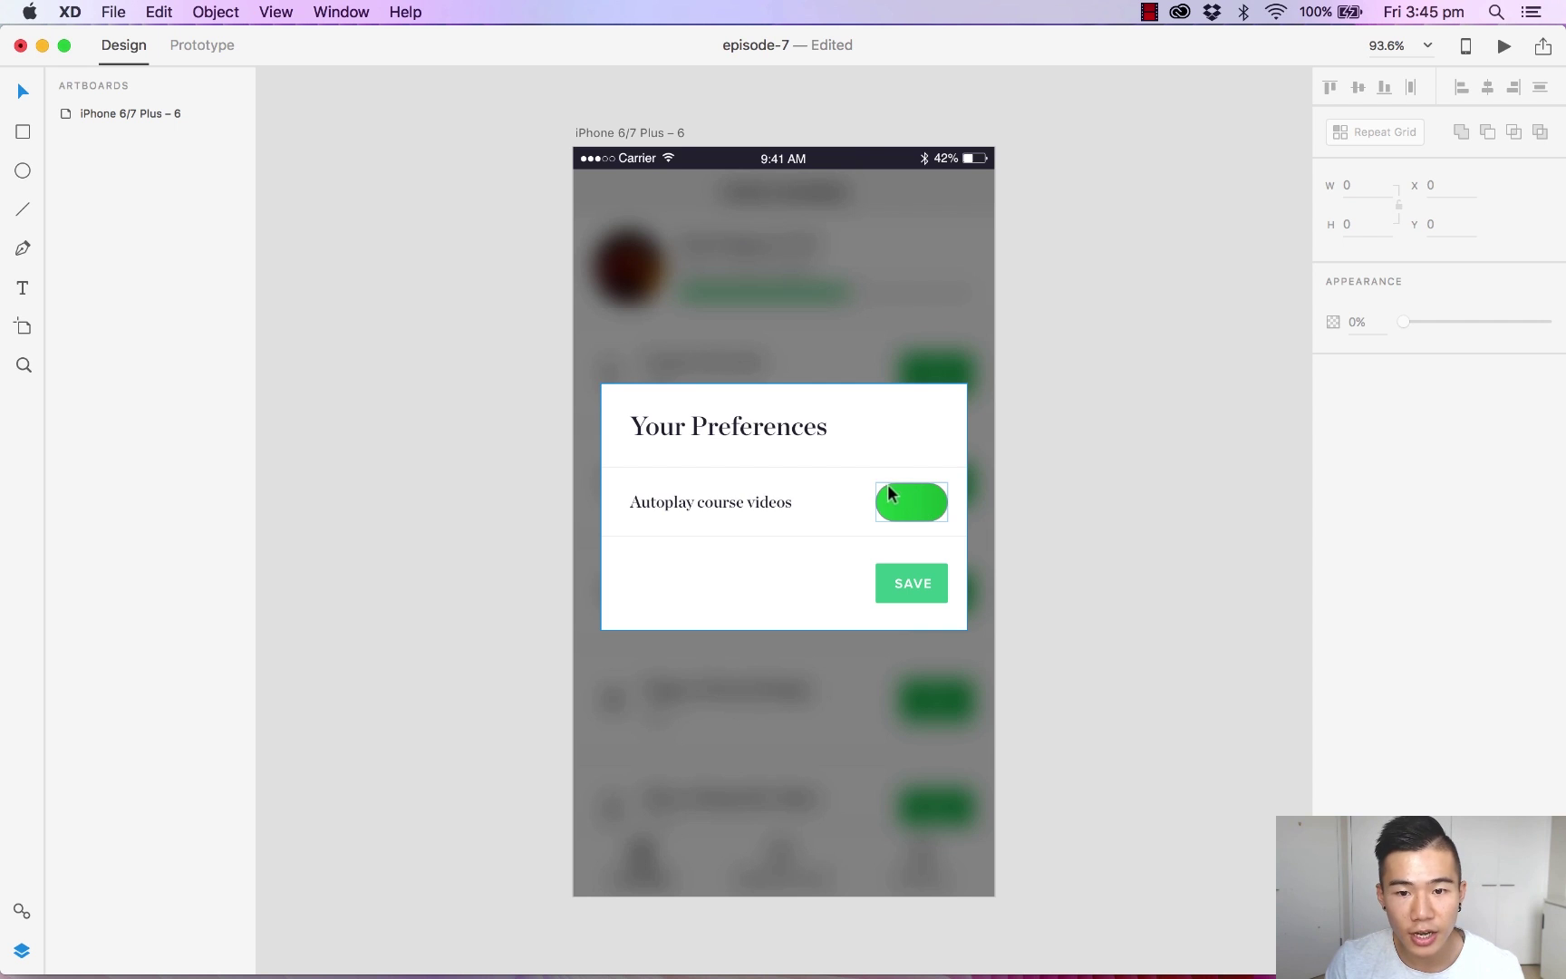
Change the toggle's grey border to the saved green, darkened to #22A73C
double_click(906, 502)
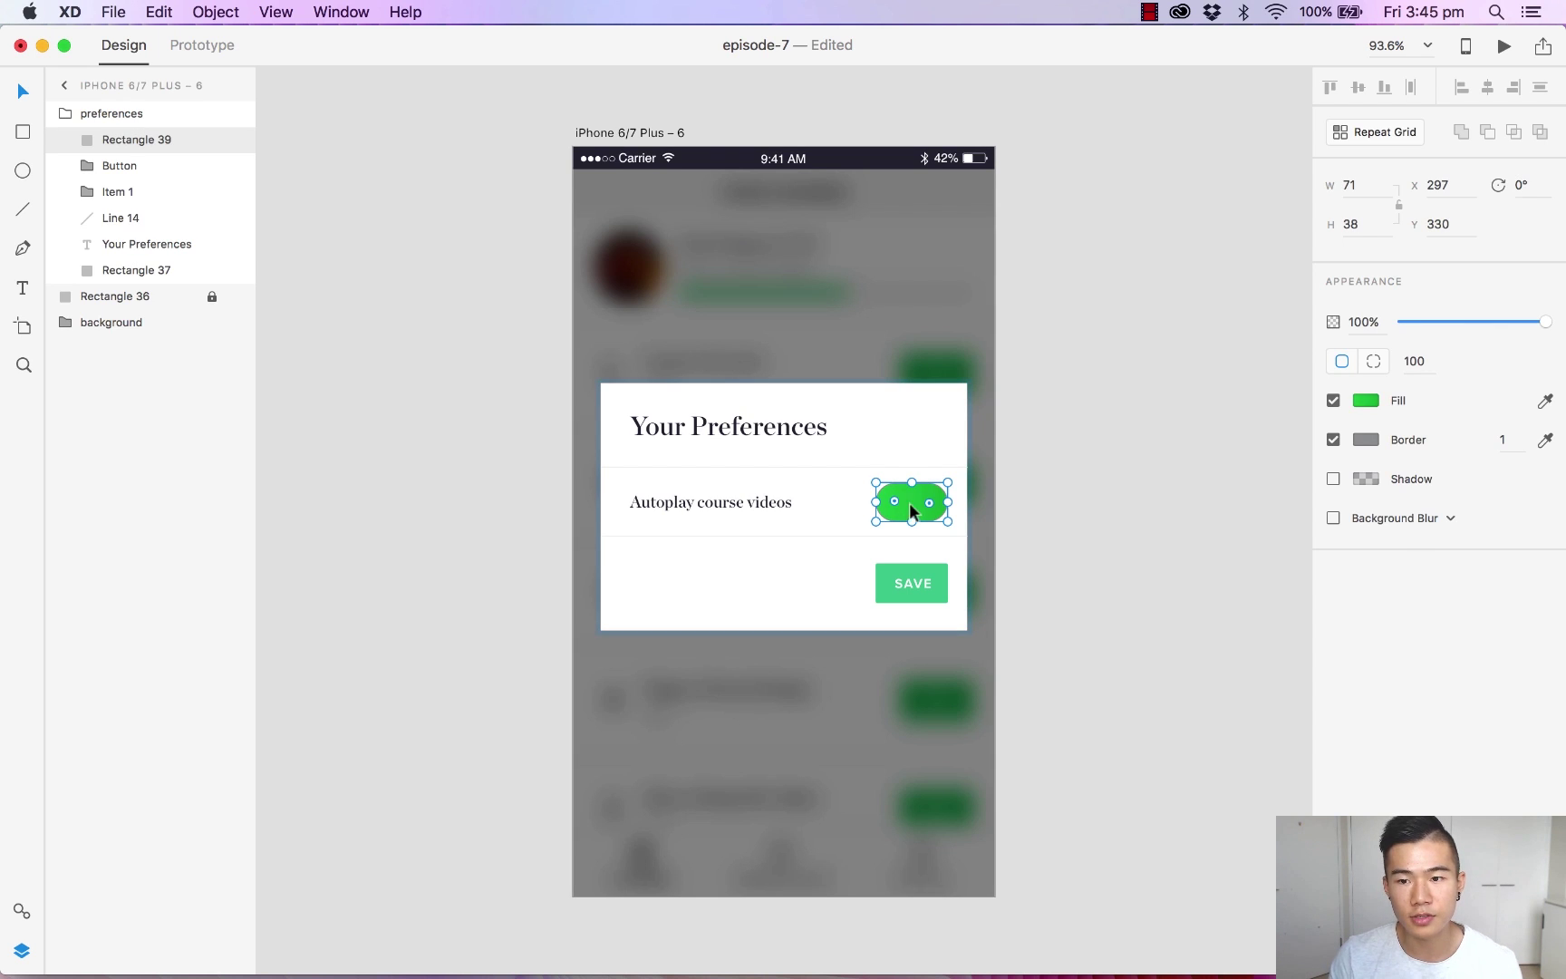
click(1359, 438)
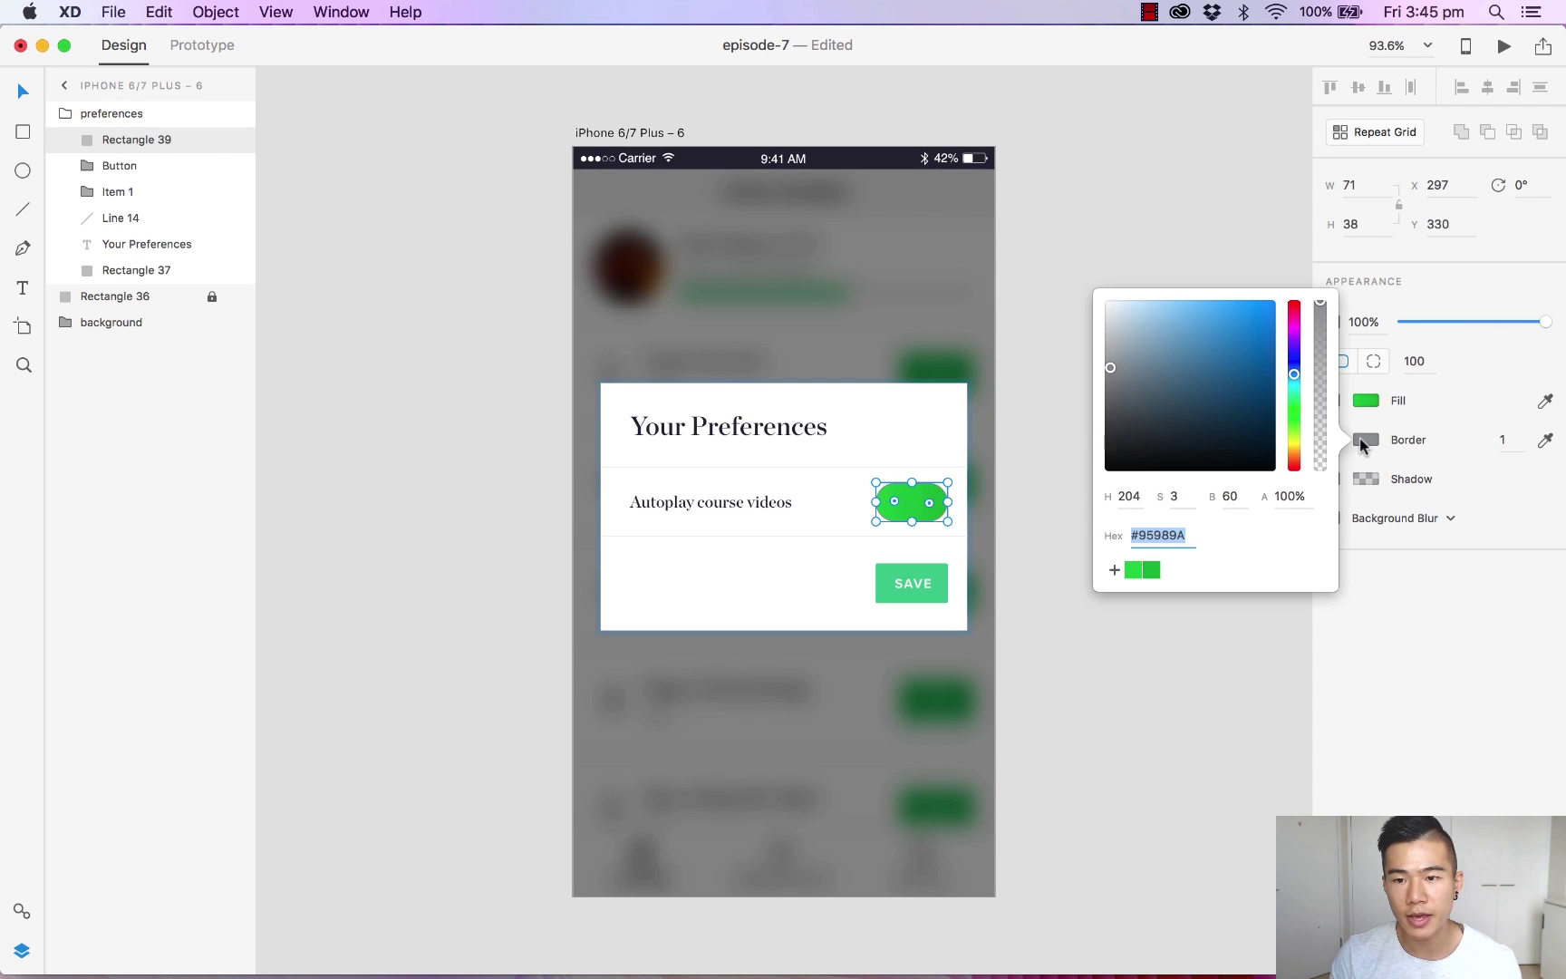
click(1367, 440)
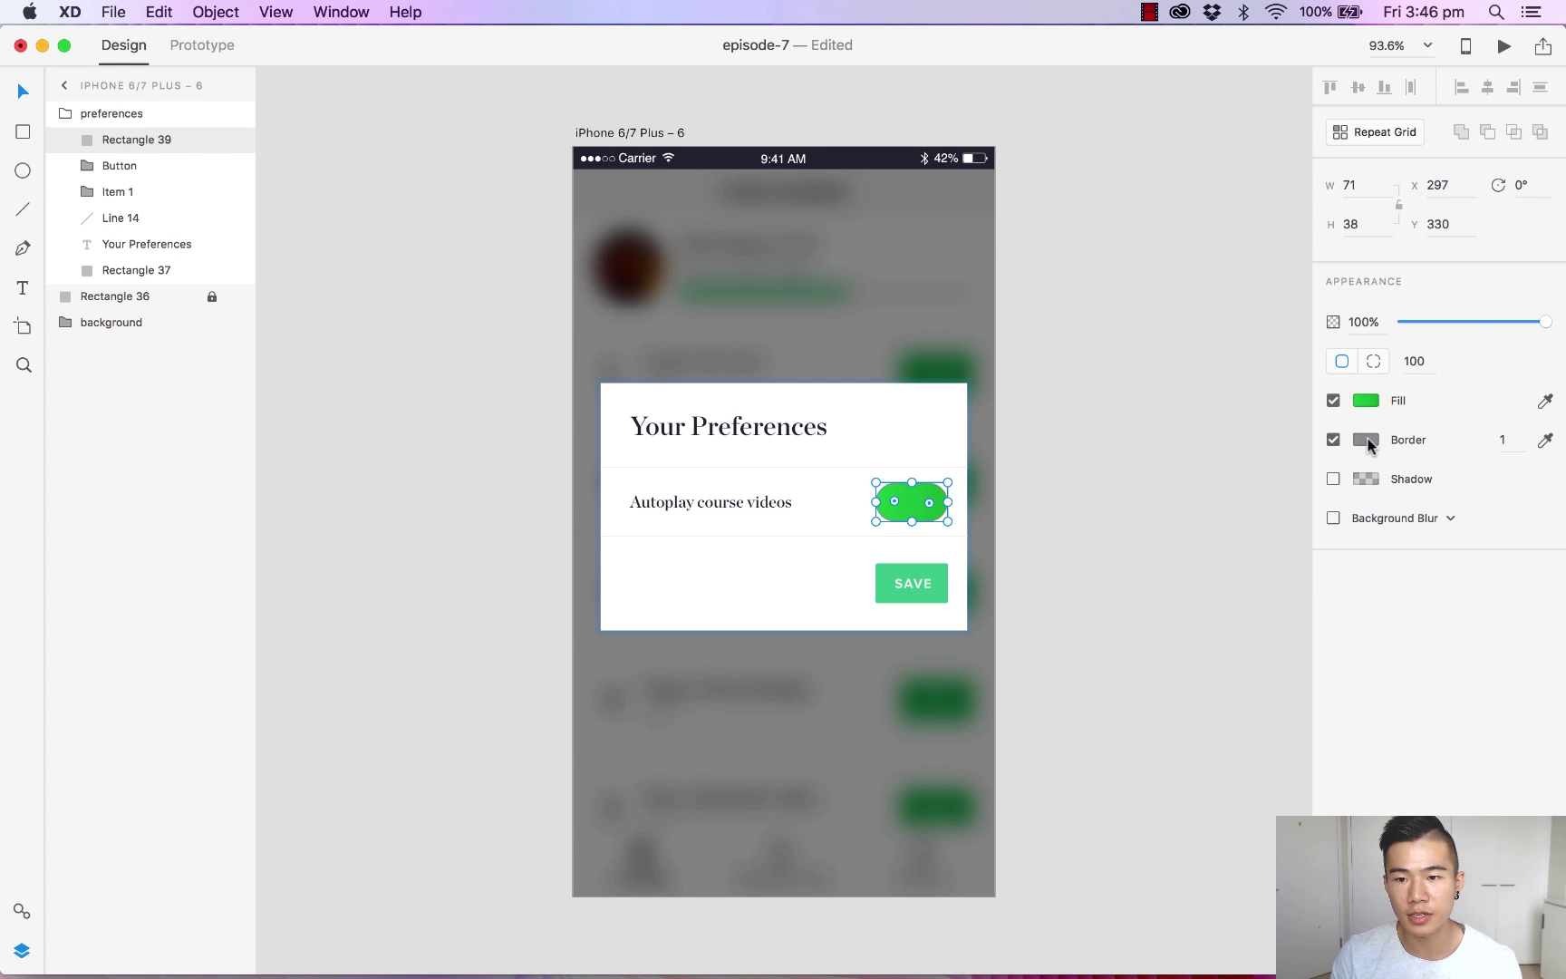
click(1358, 438)
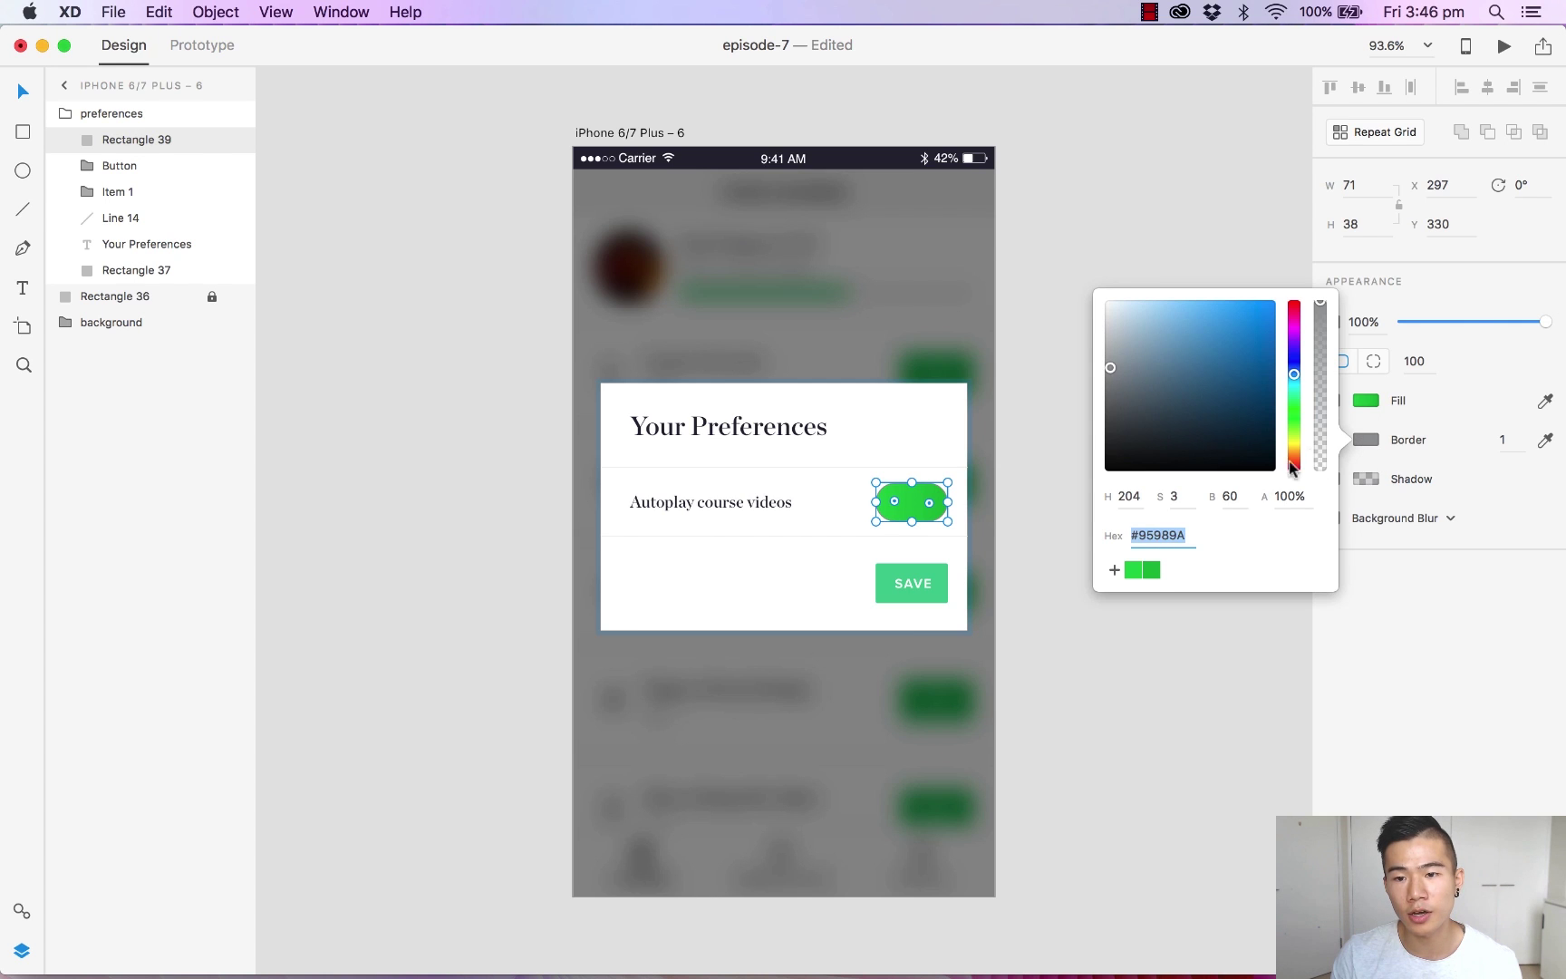
click(1151, 571)
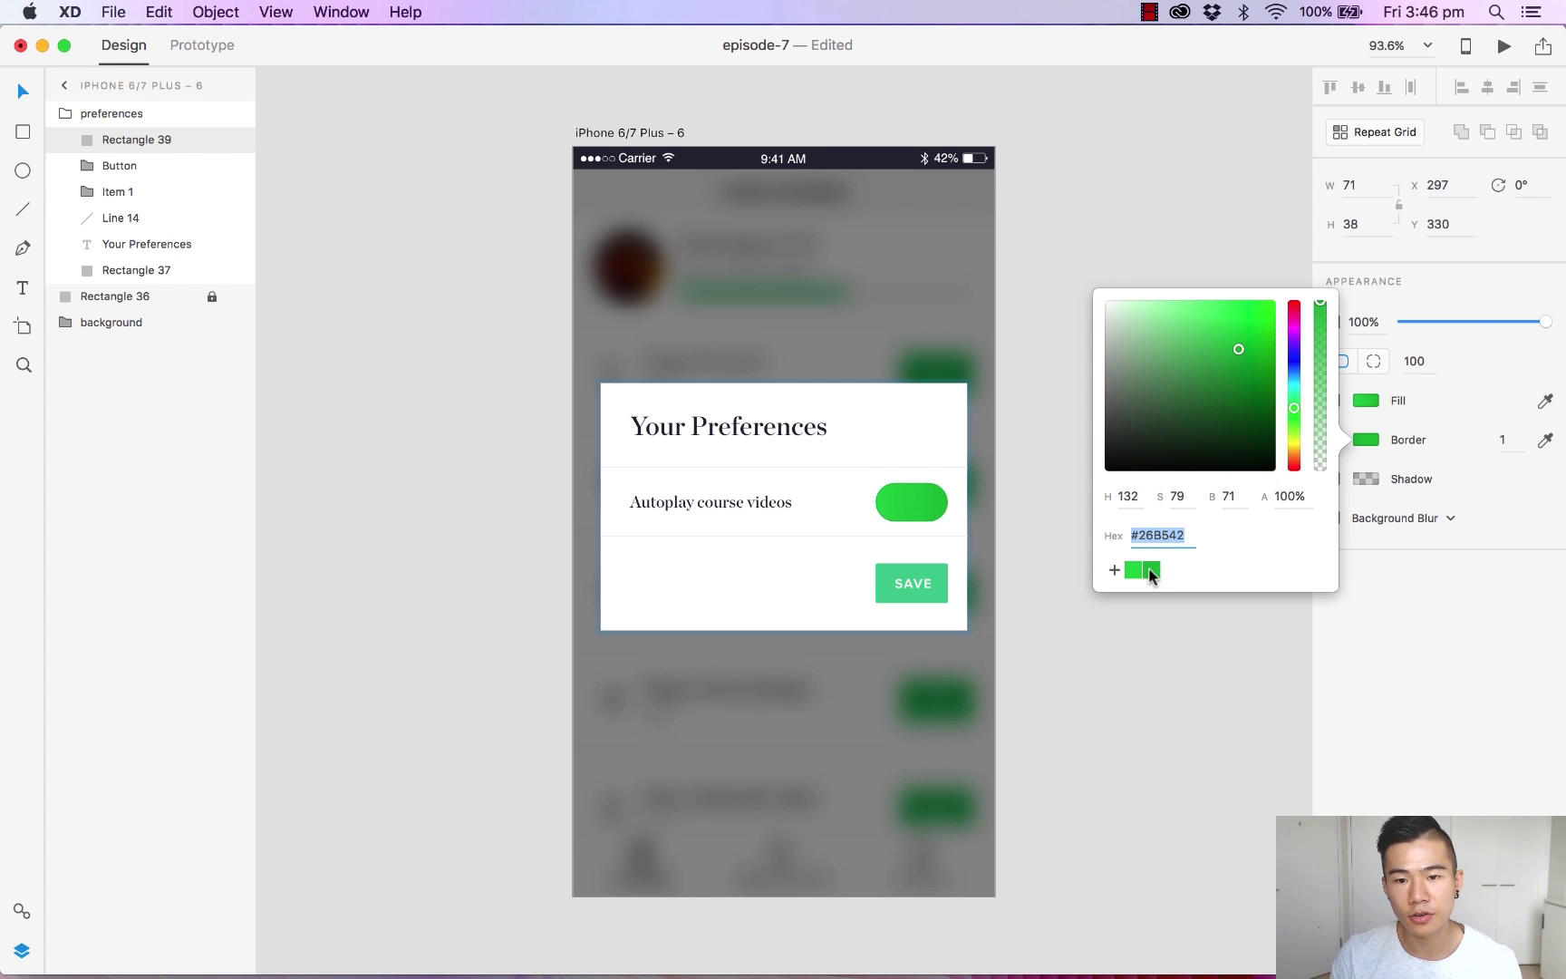
click(1240, 356)
drag(1240, 357, 1240, 357)
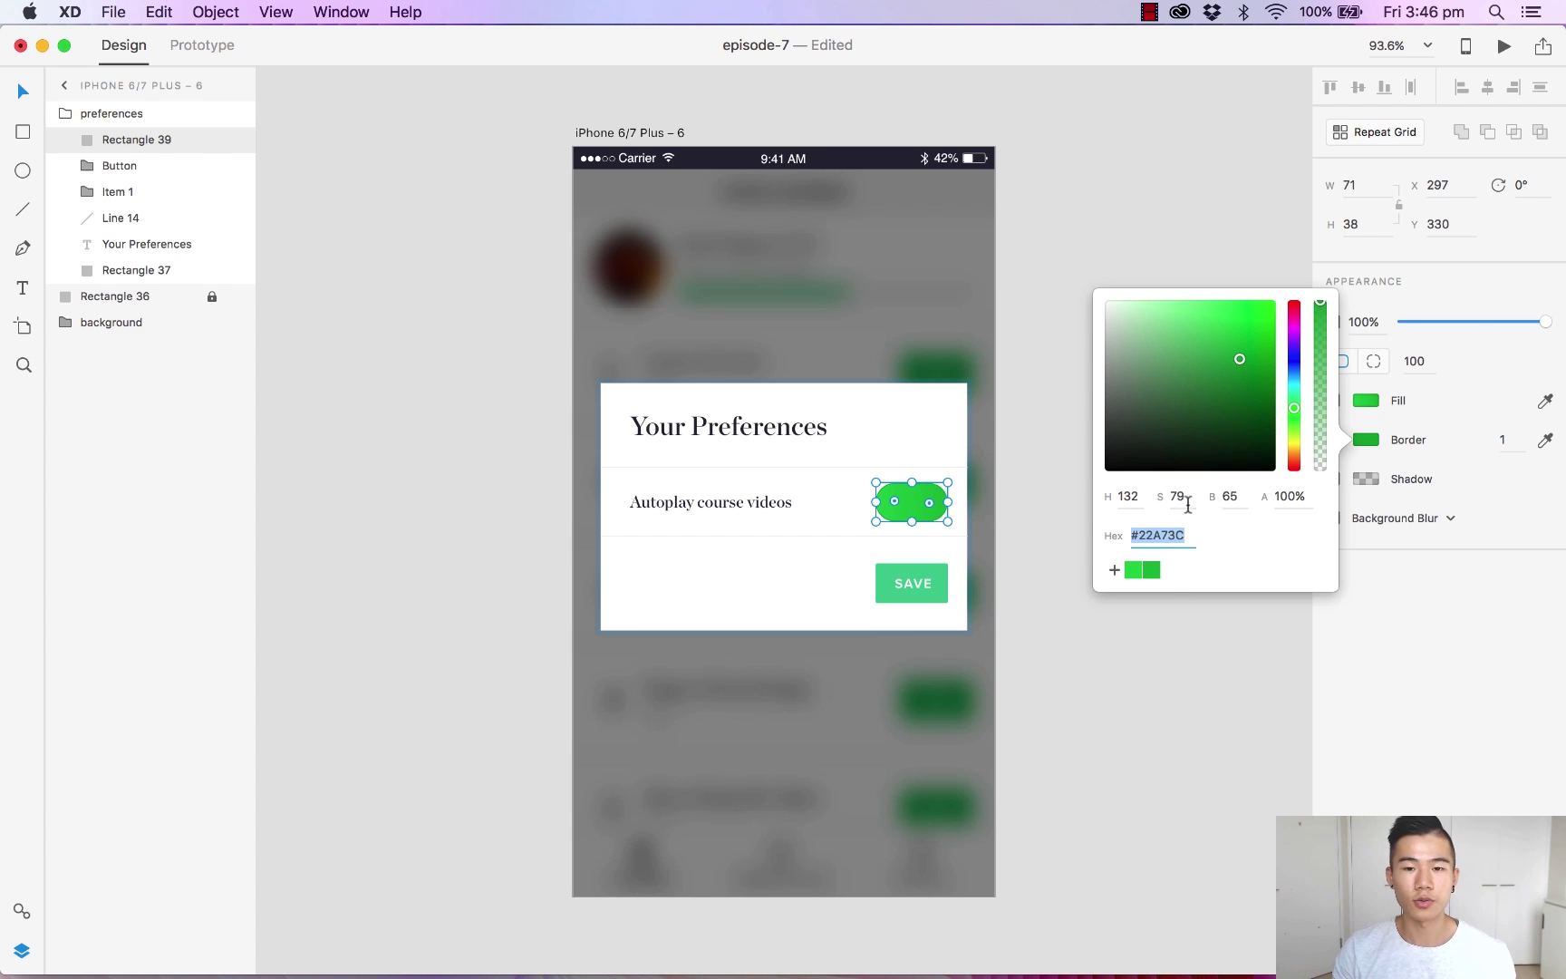
click(1170, 674)
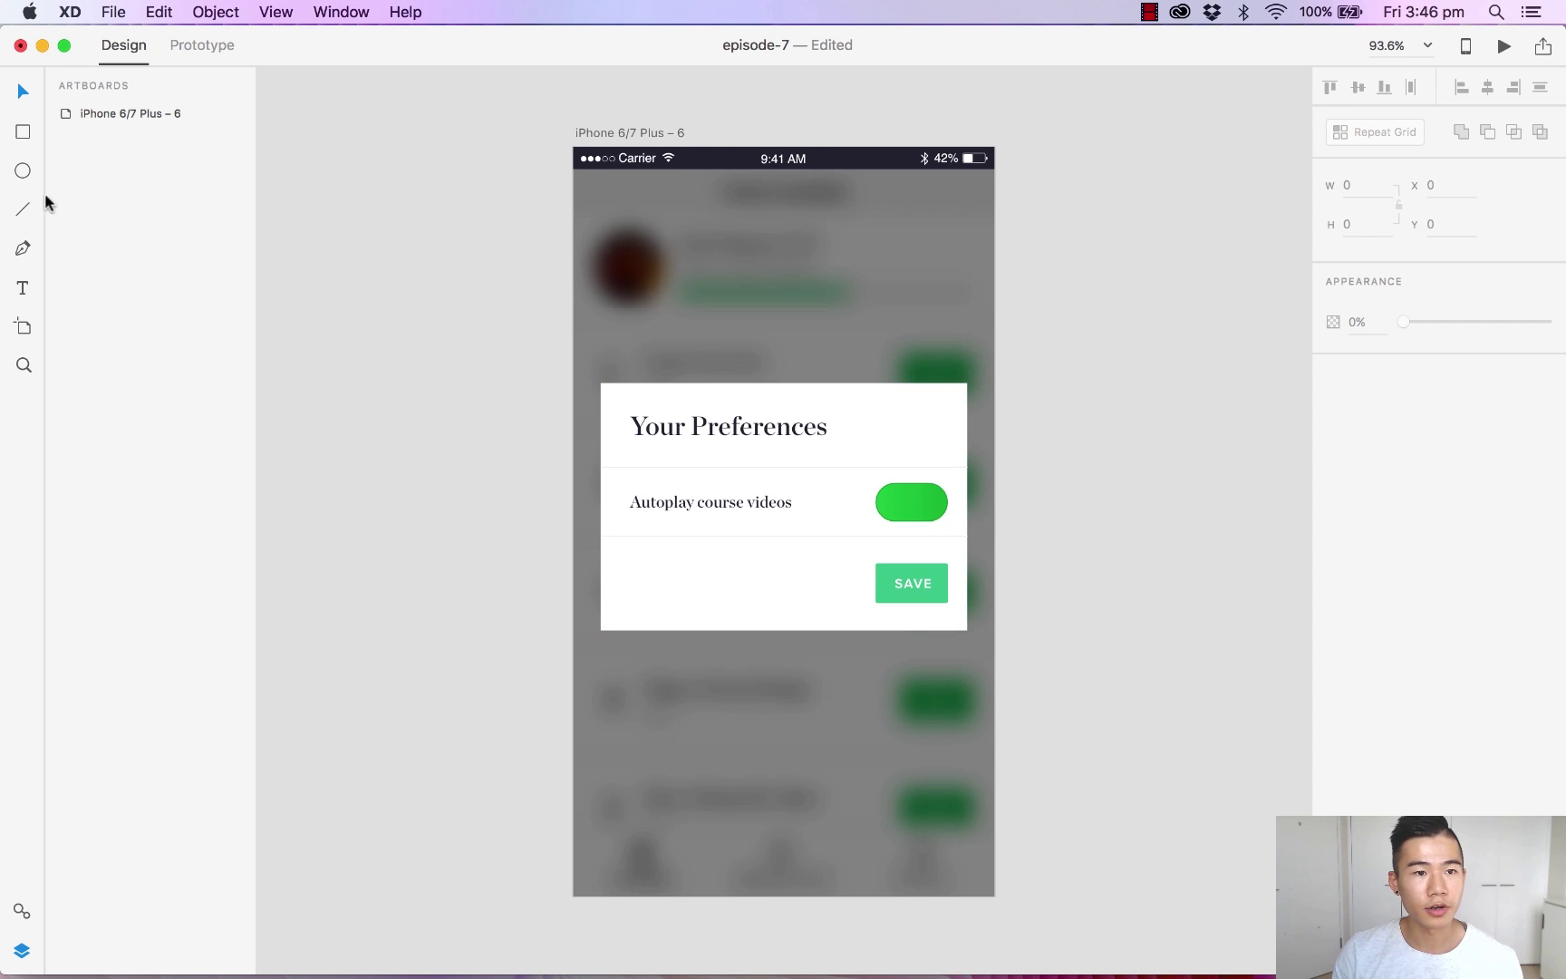
Draw a white circle beside the toggle and size it to 36×36
click(23, 171)
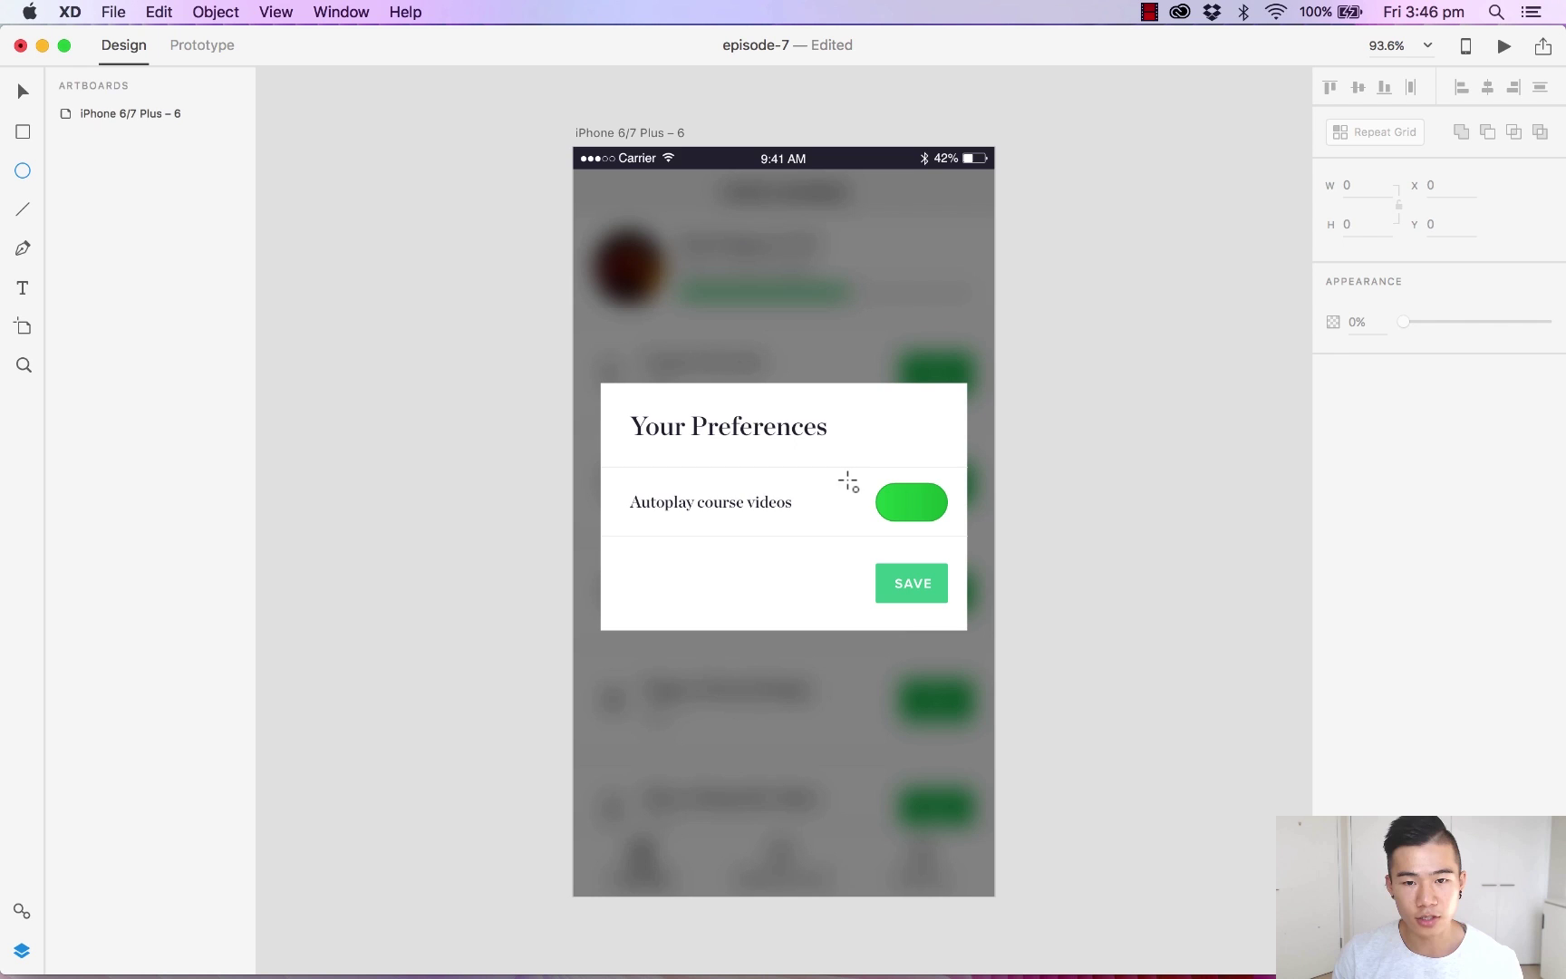
drag(849, 483, 910, 531)
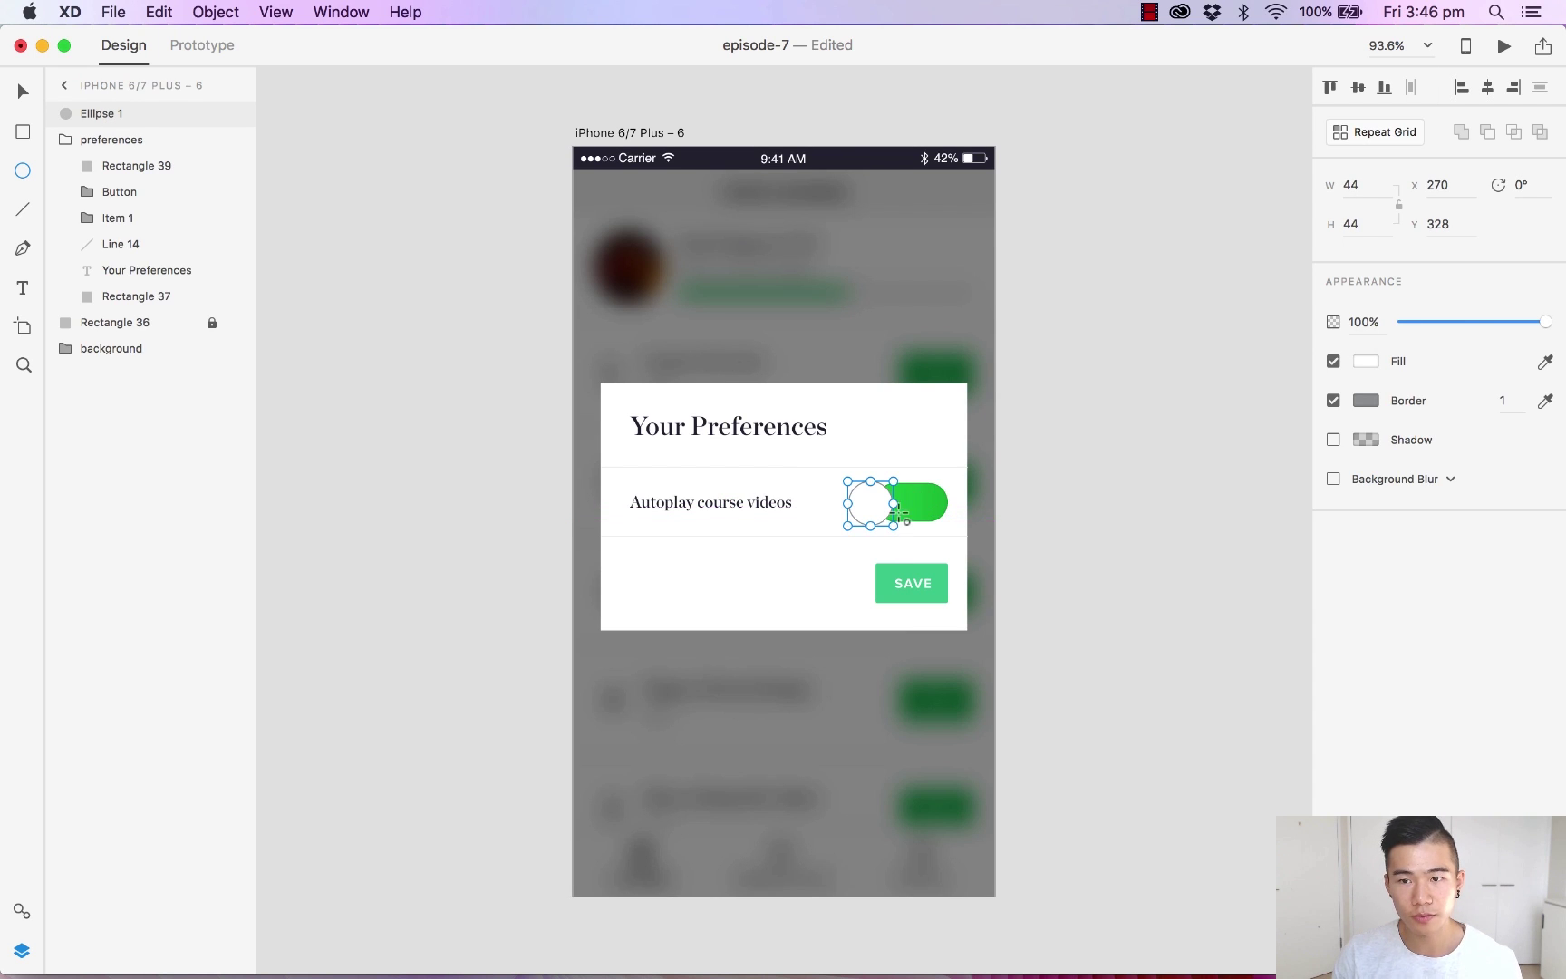
click(1367, 185)
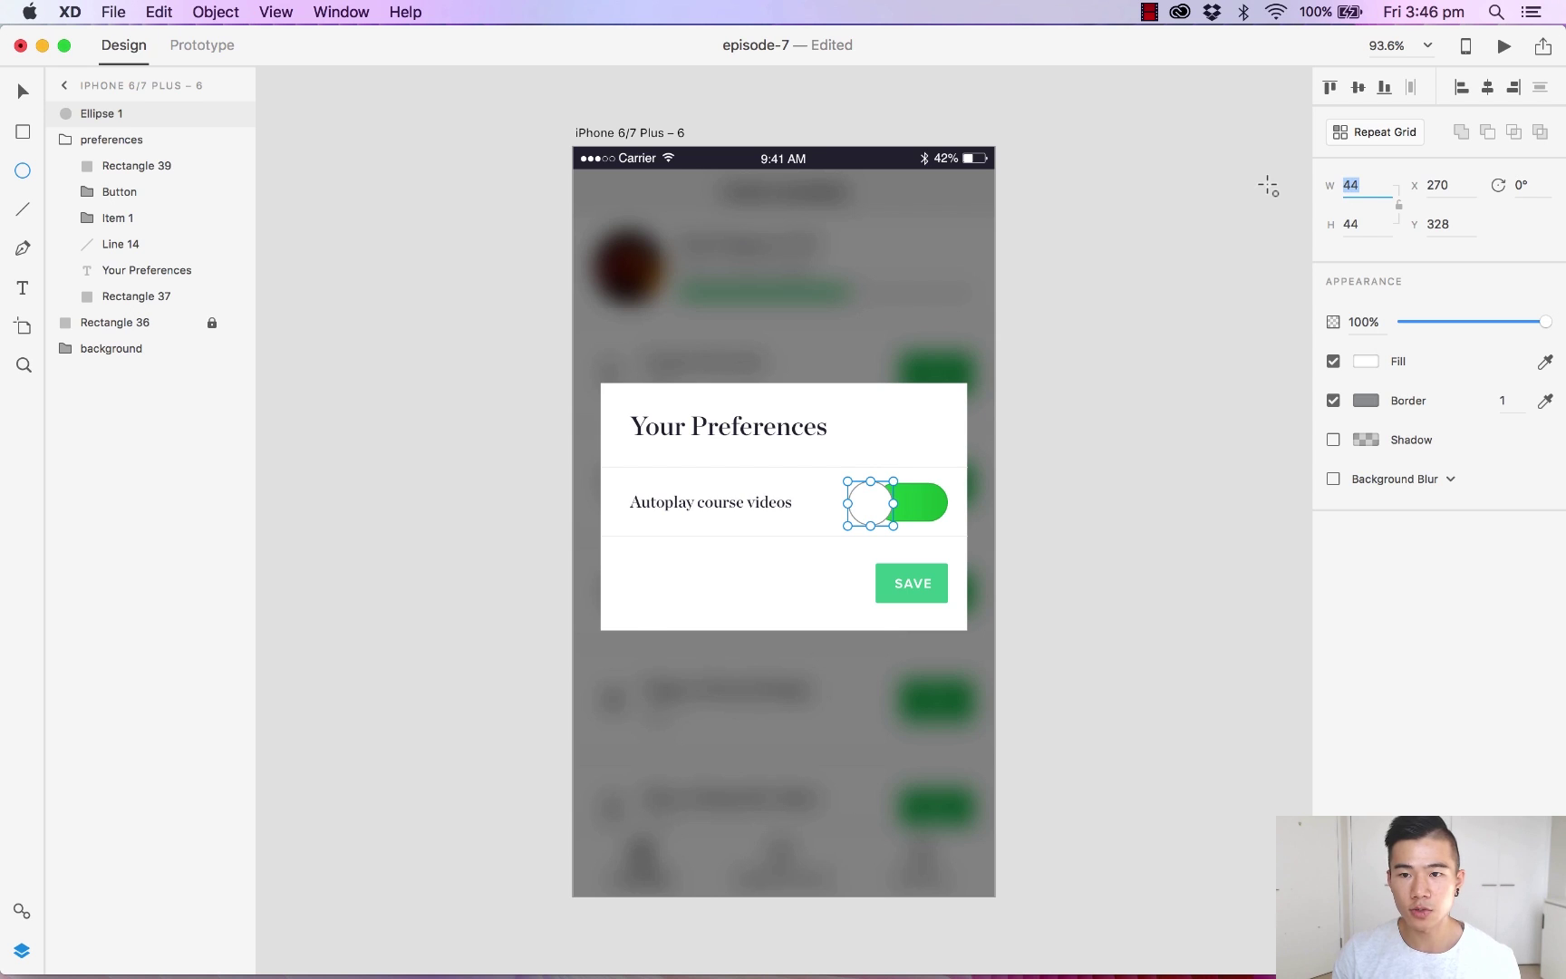
text(36)
key(Tab)
text(36)
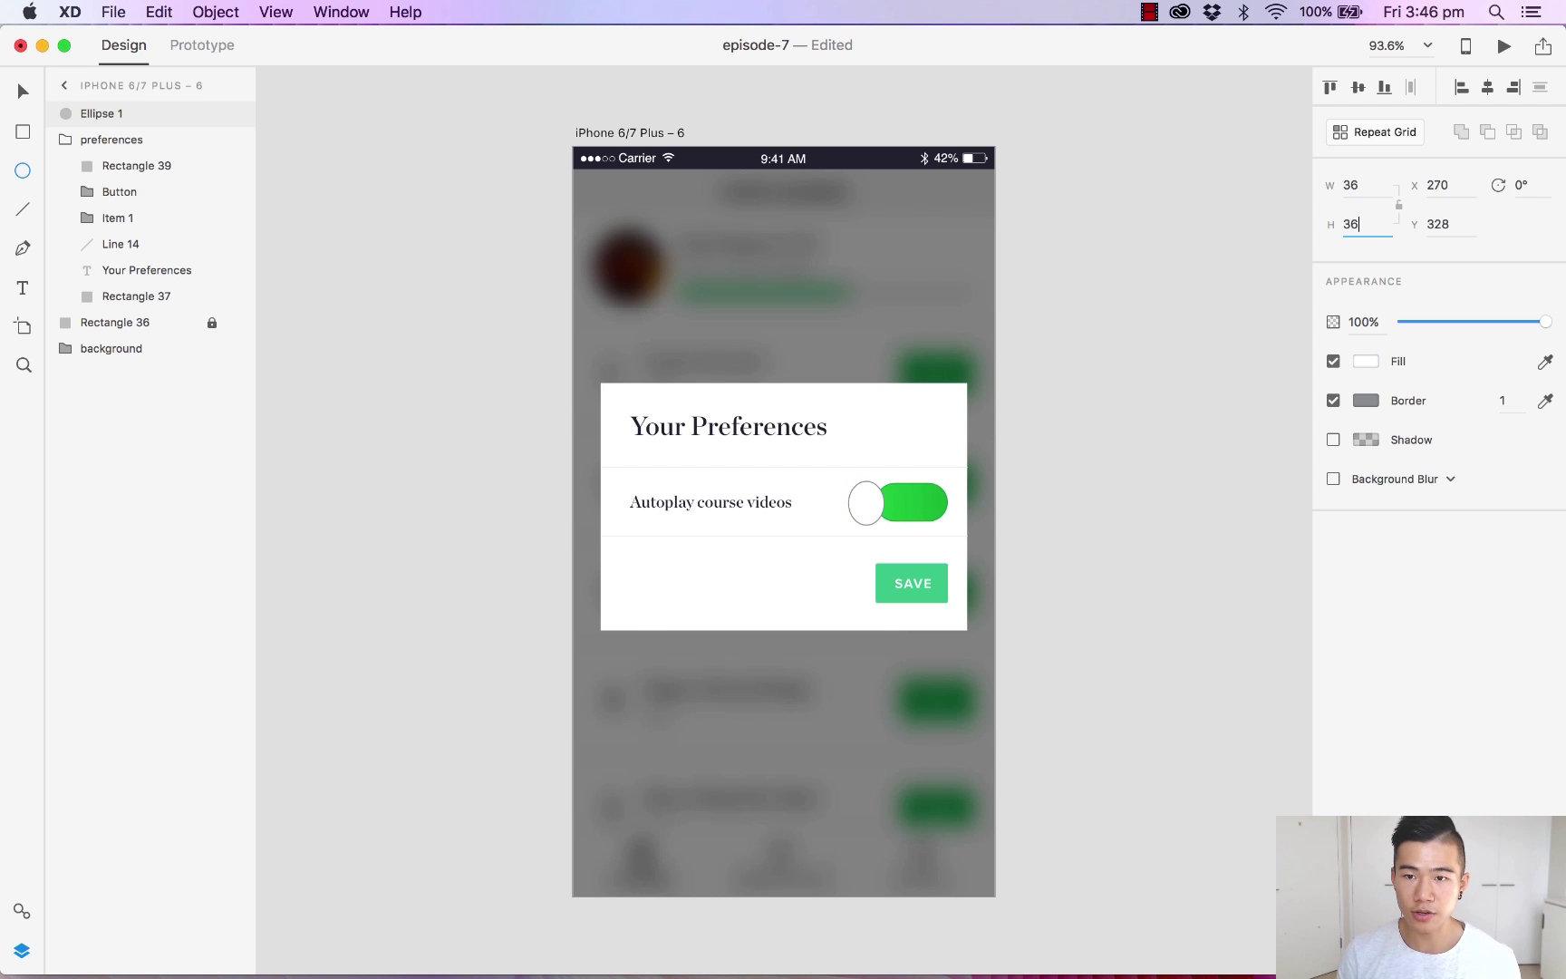
key(Return)
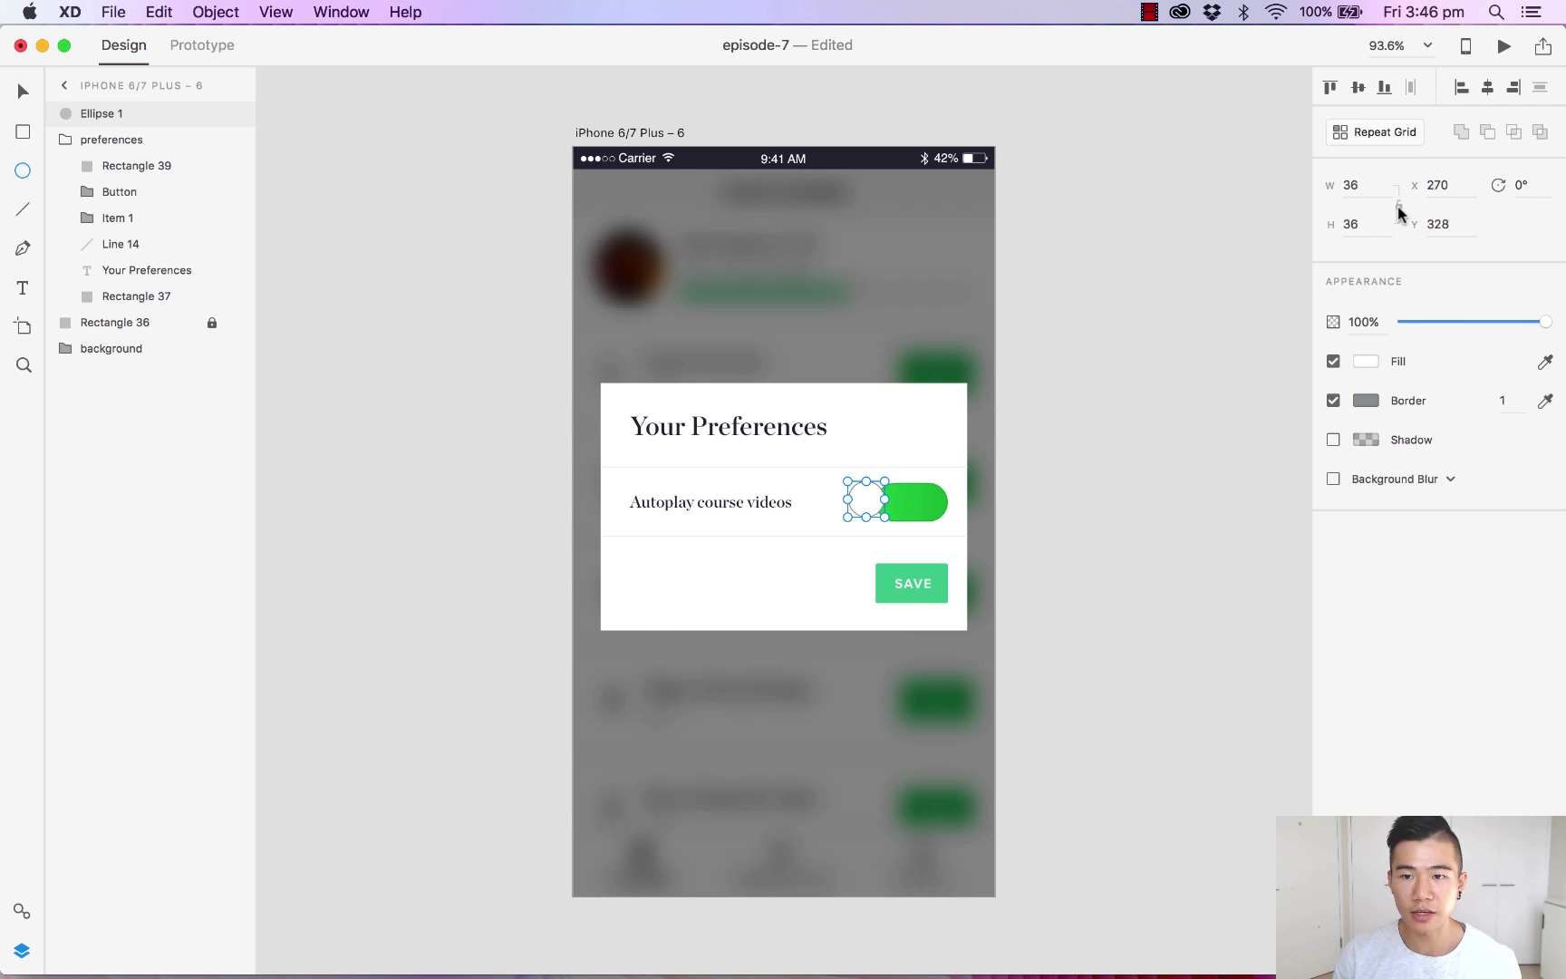
Move the knob to the right end of the green track at X 331, Y 331
click(23, 91)
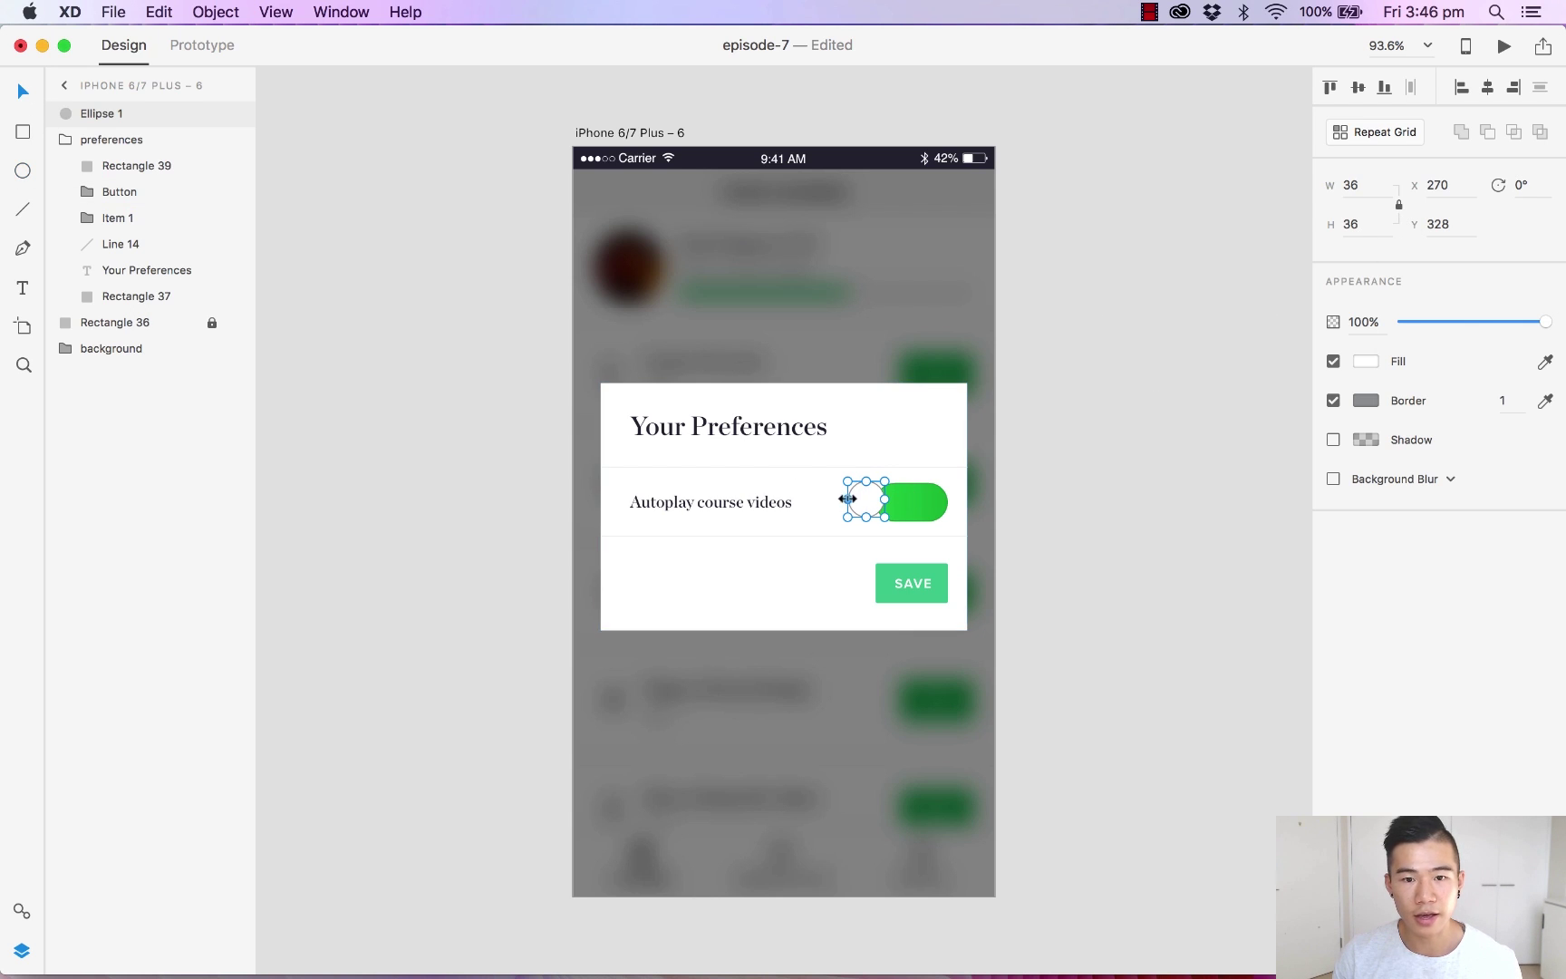
drag(870, 515, 935, 518)
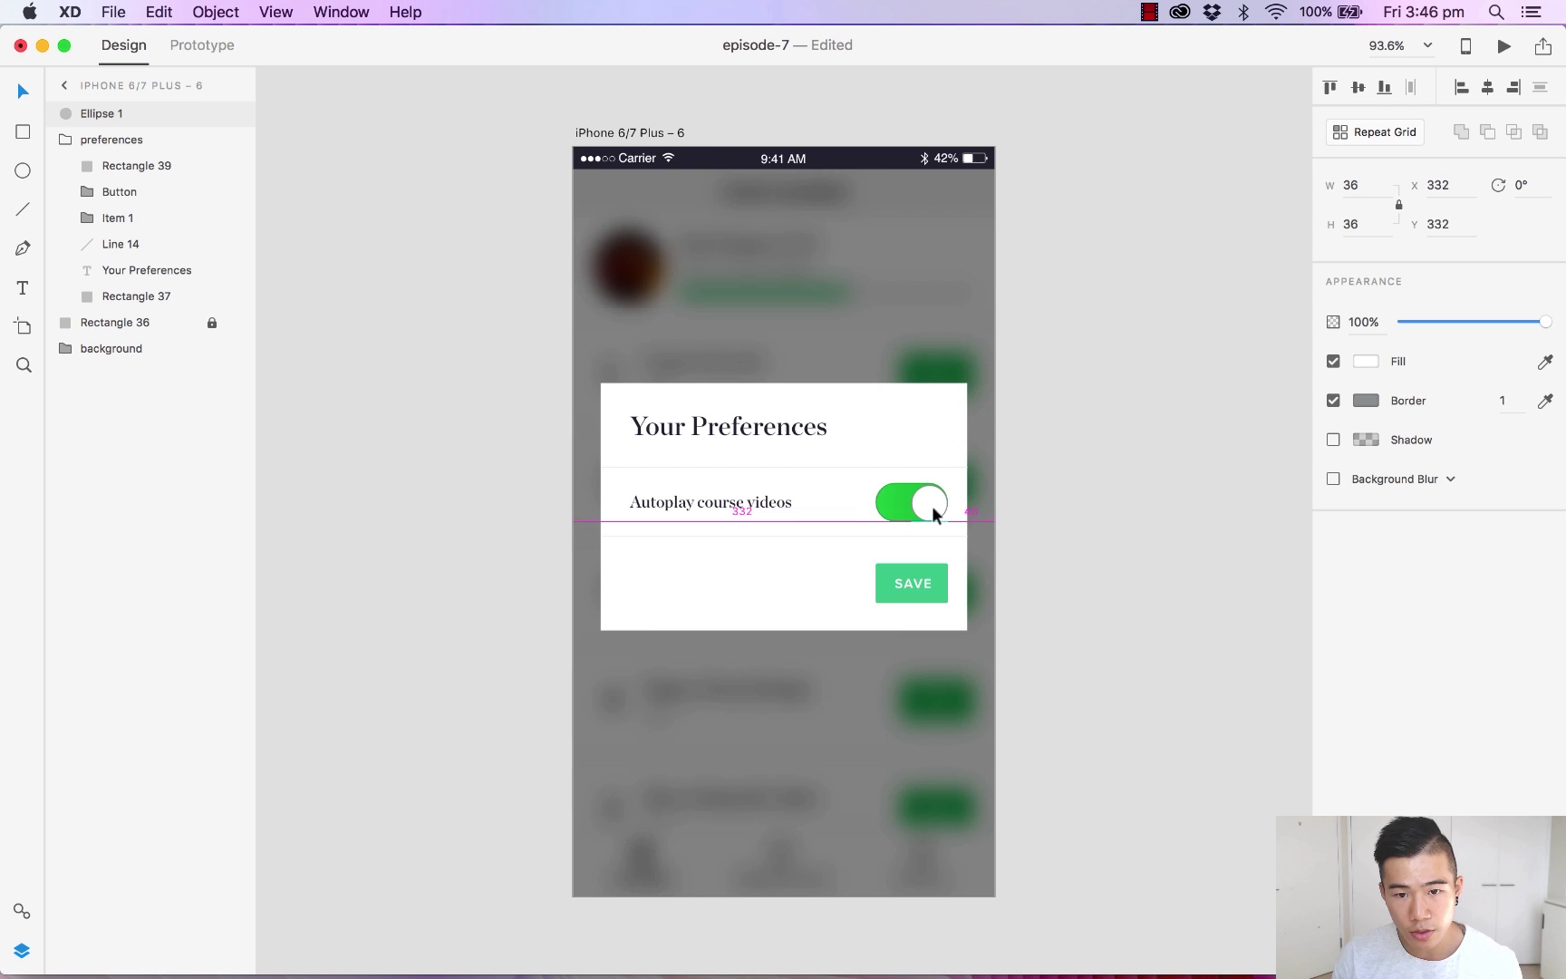
key(Up)
key(Left)
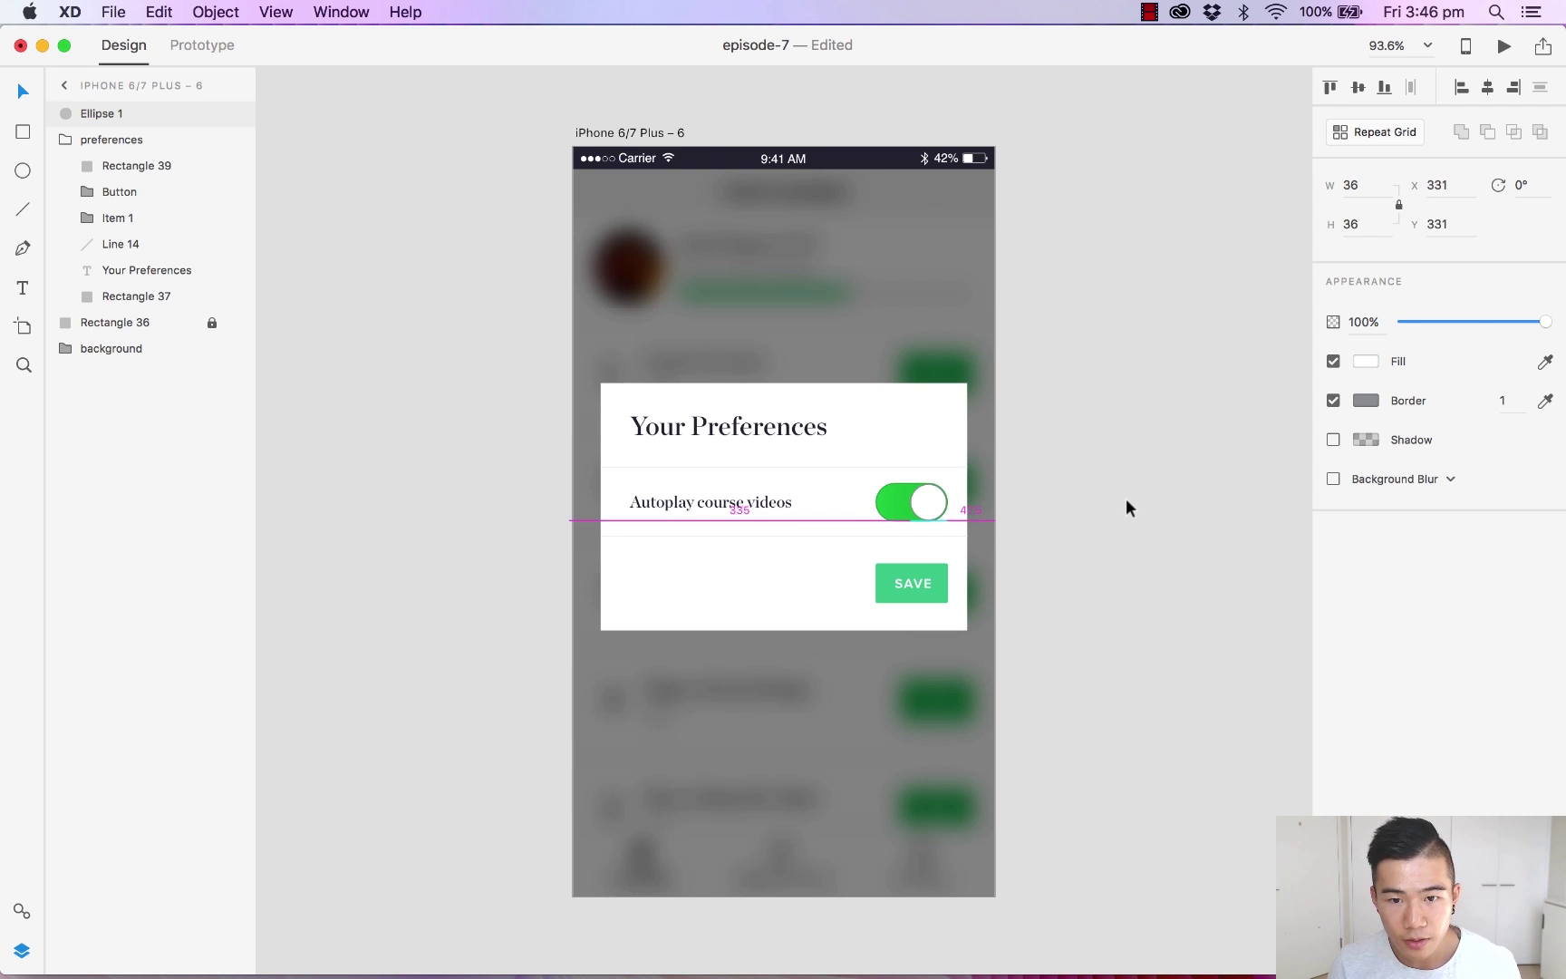
Select the white knob and enable a drop shadow on it
click(1126, 498)
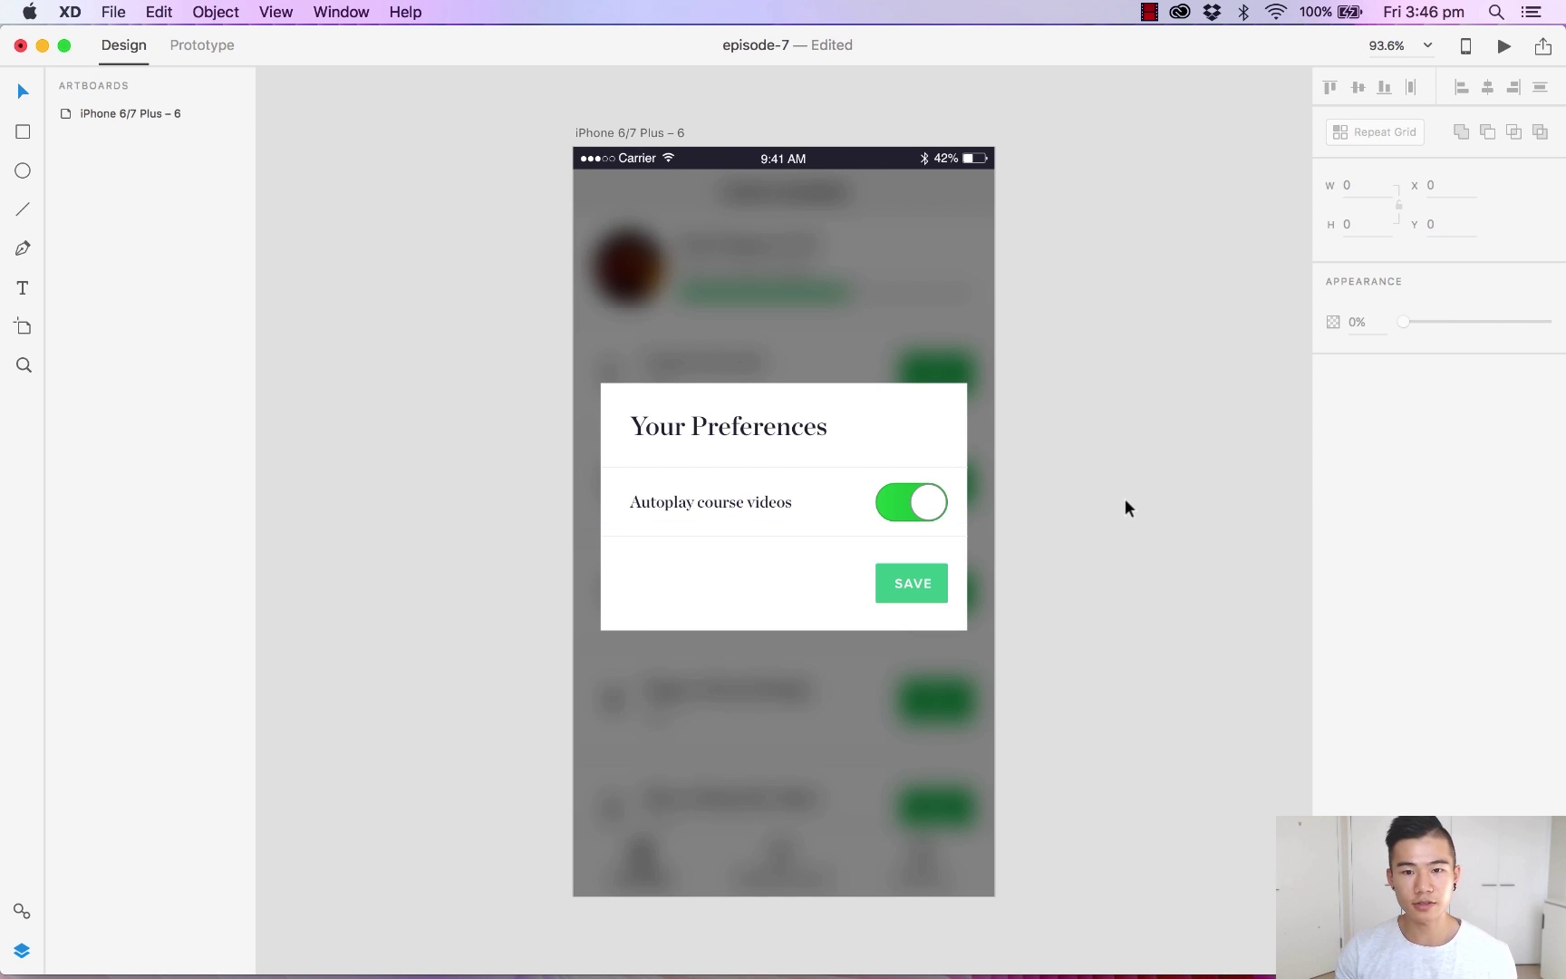
click(927, 502)
click(979, 502)
click(926, 506)
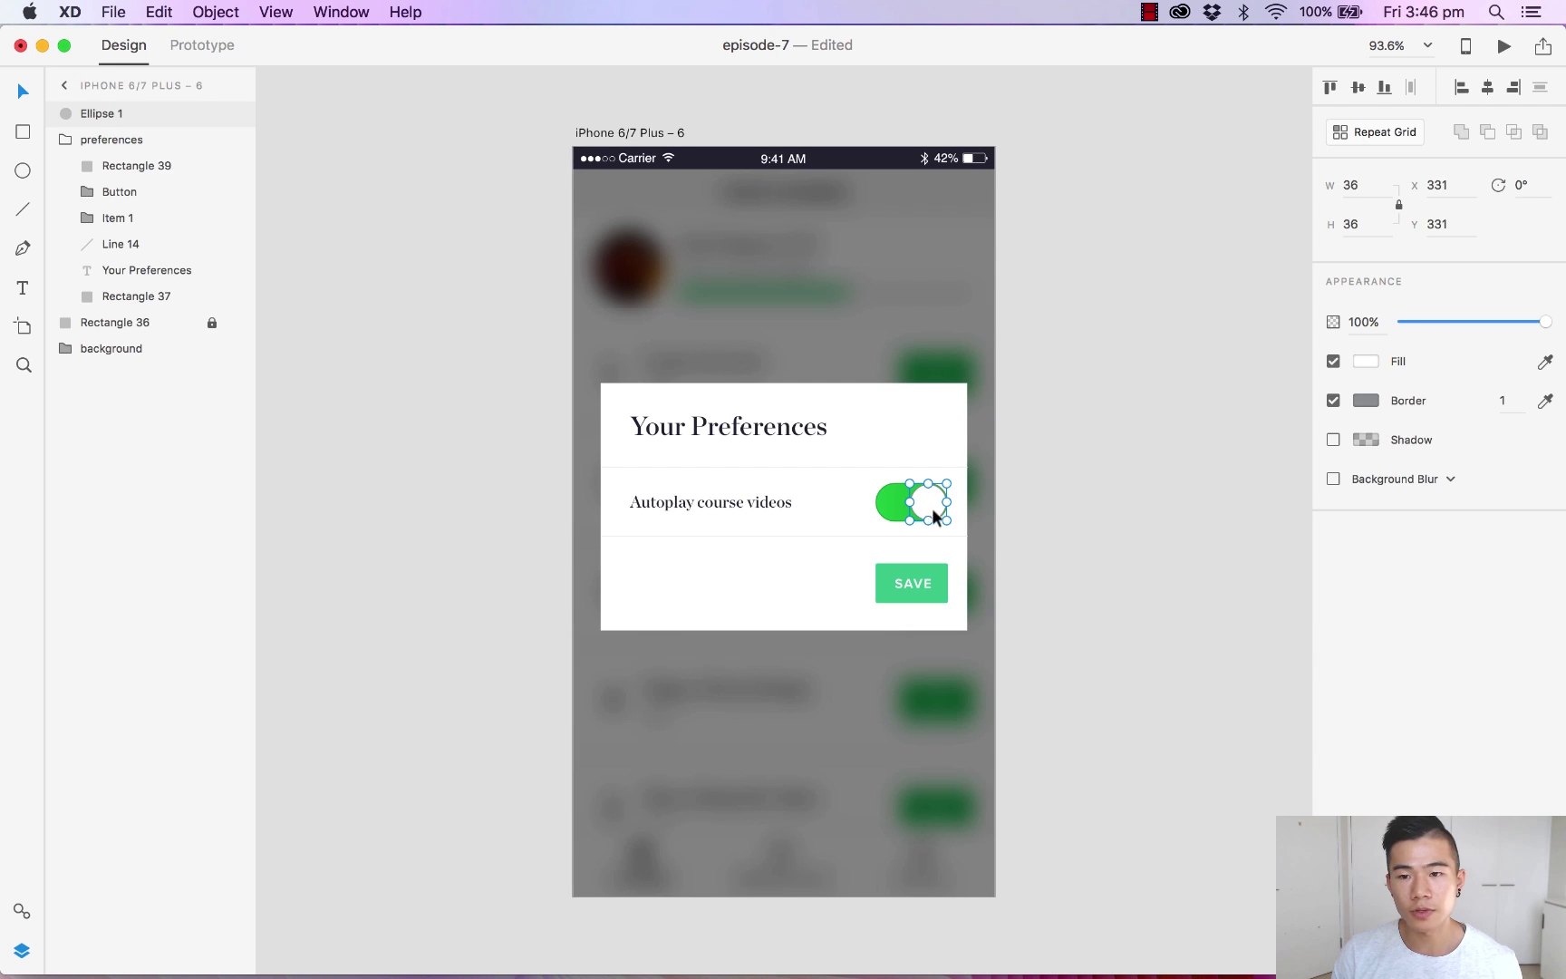
click(1003, 504)
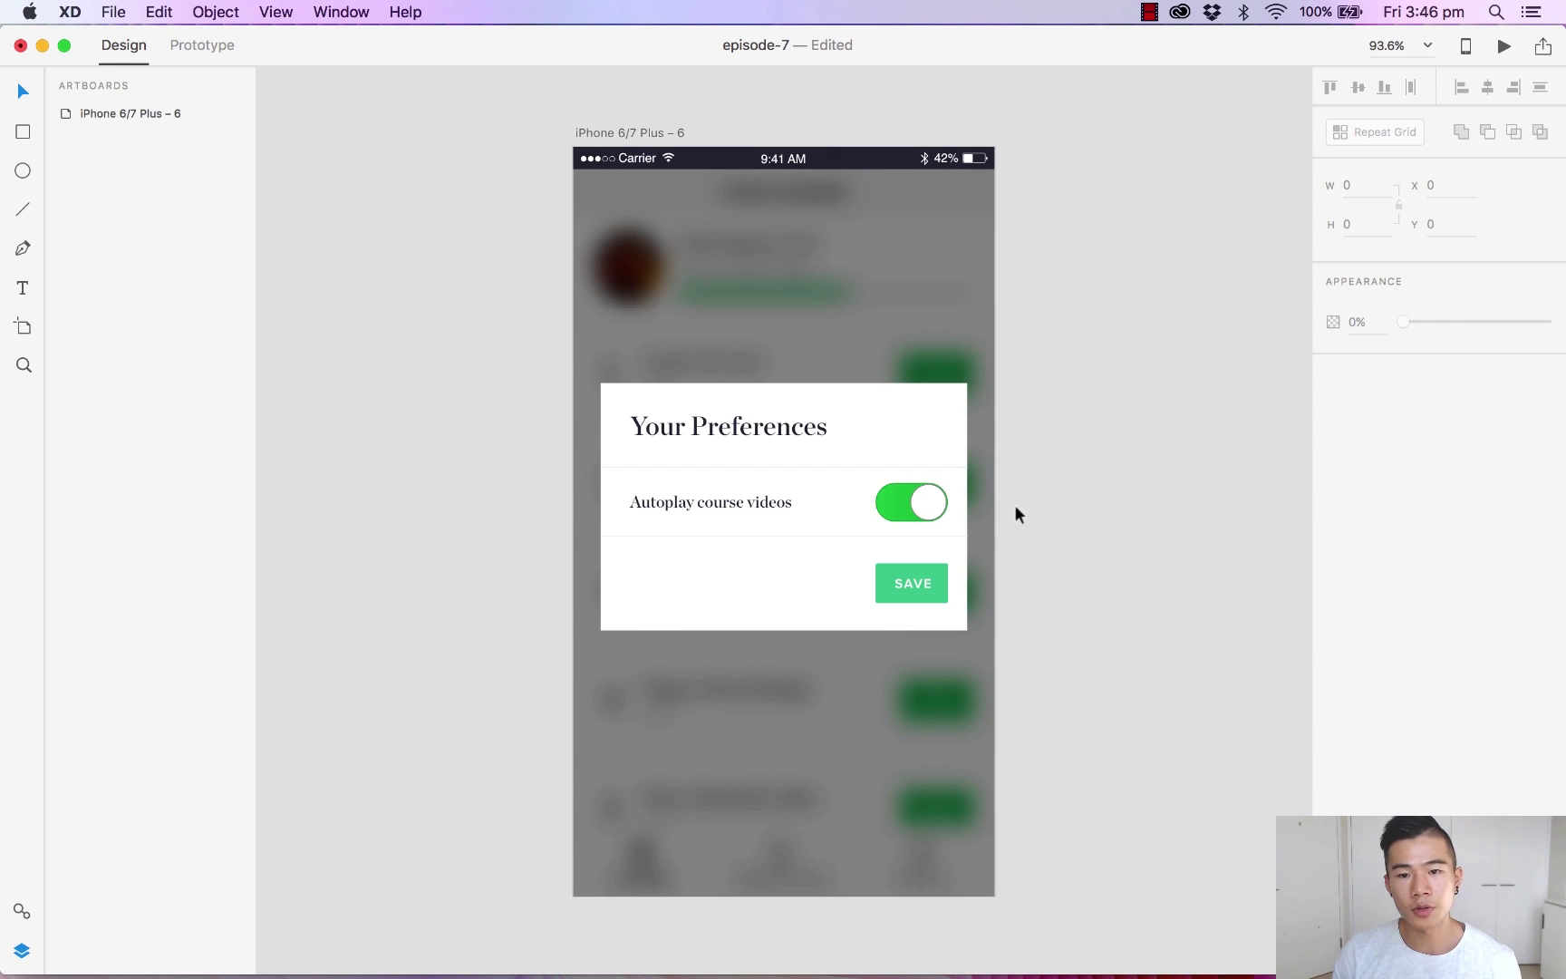
click(923, 513)
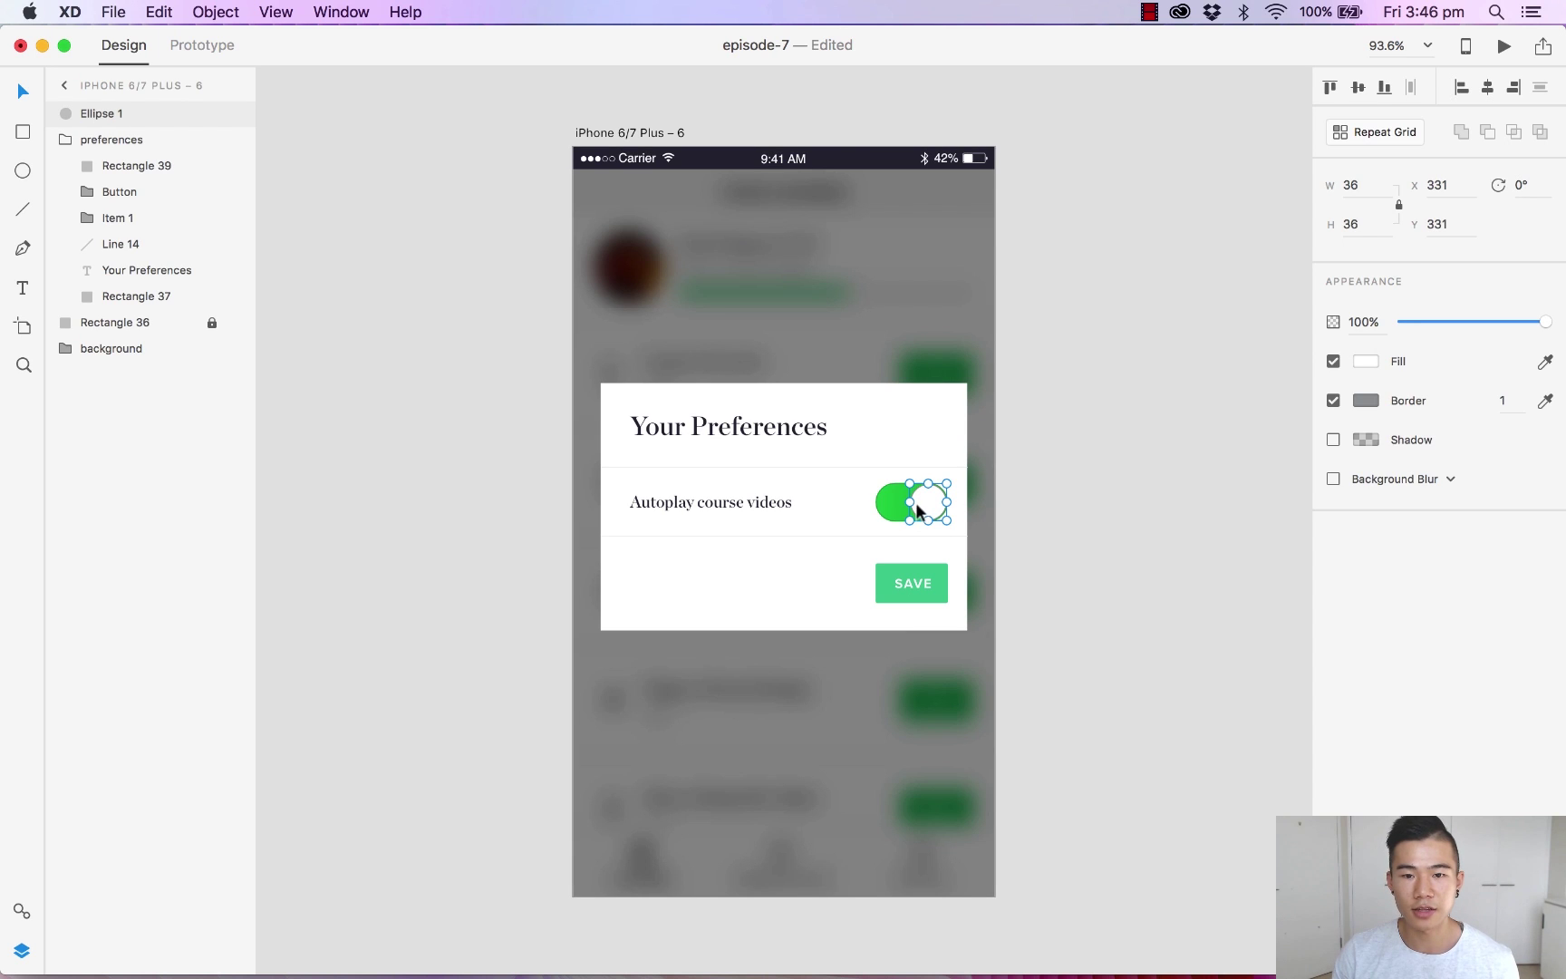
click(1333, 440)
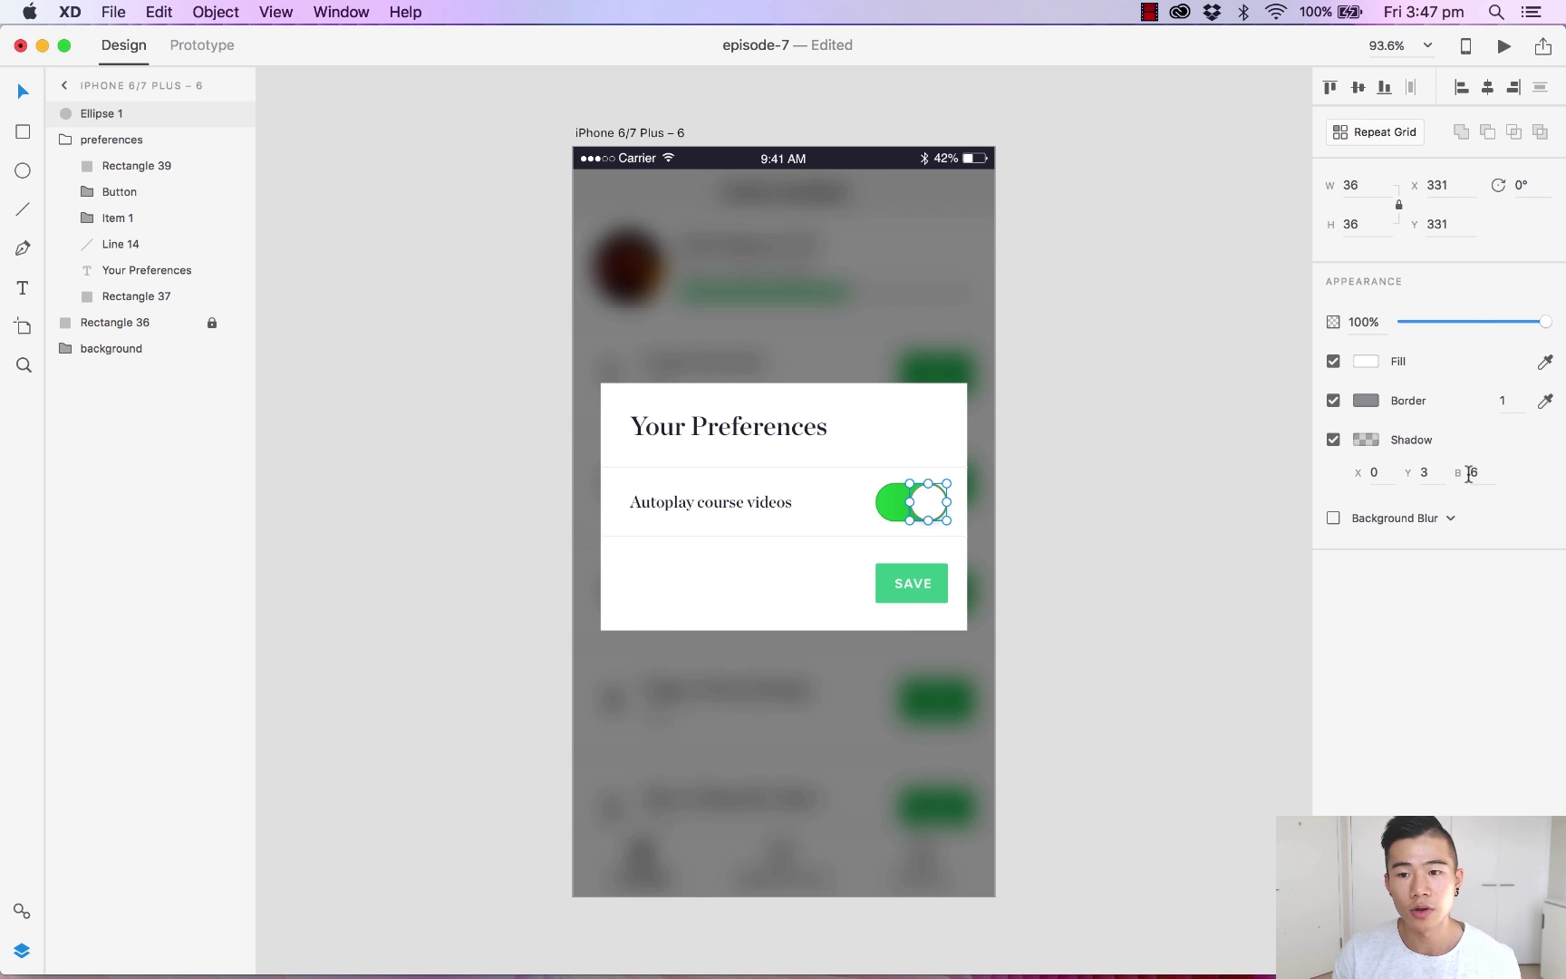
Set the shadow's X offset to 0 after trying 10 and a negative value
click(1379, 474)
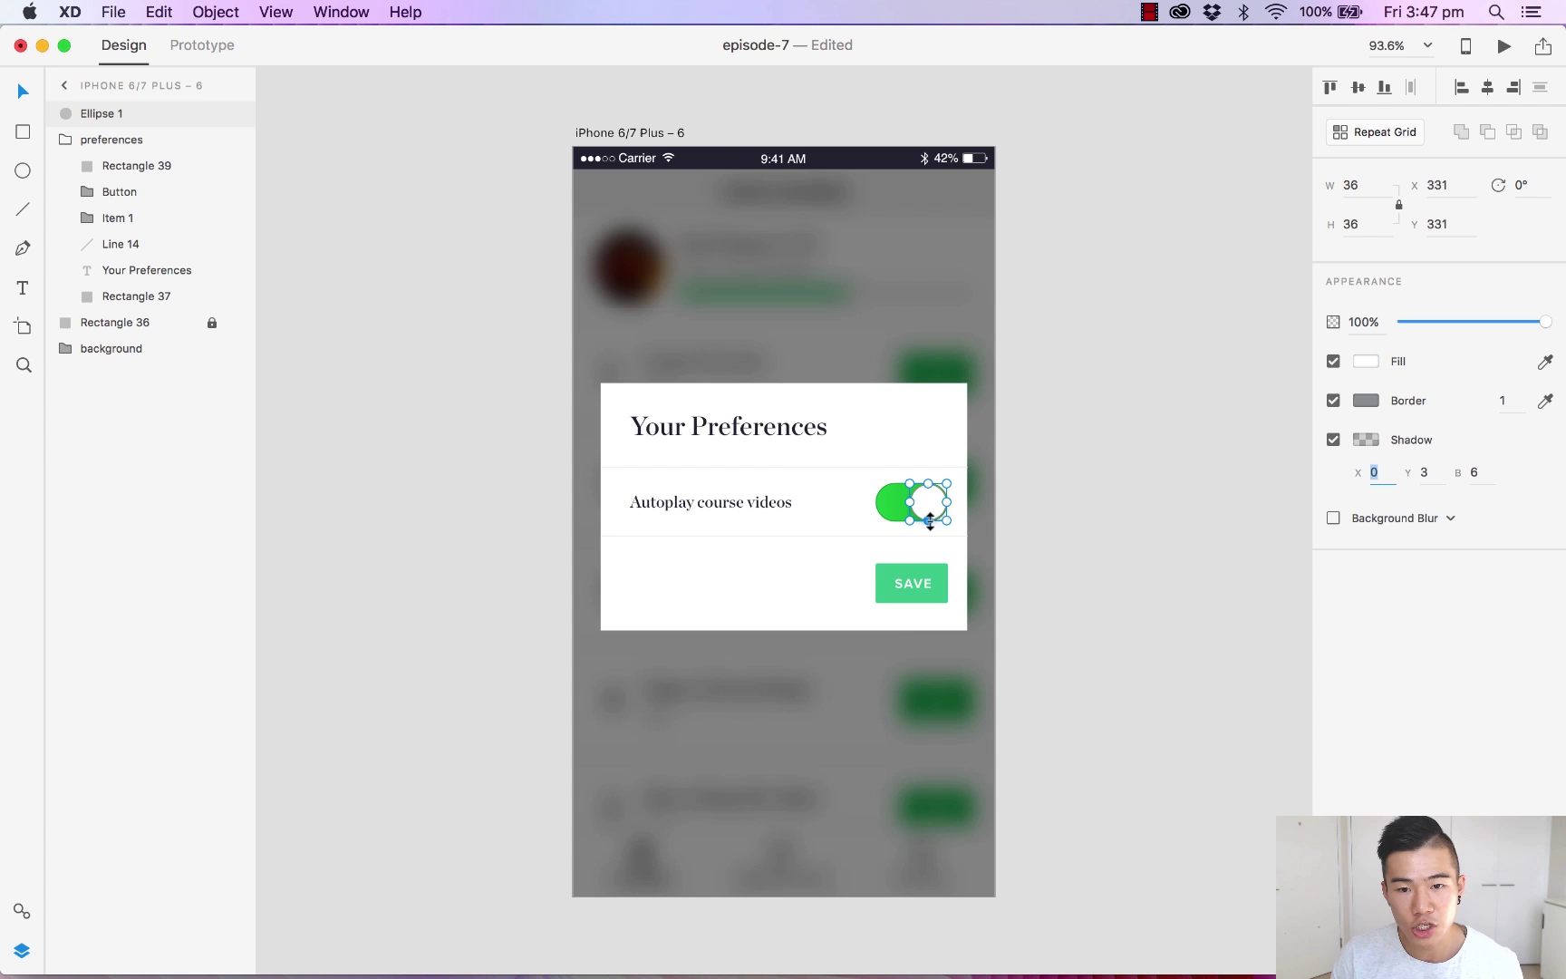
text(10)
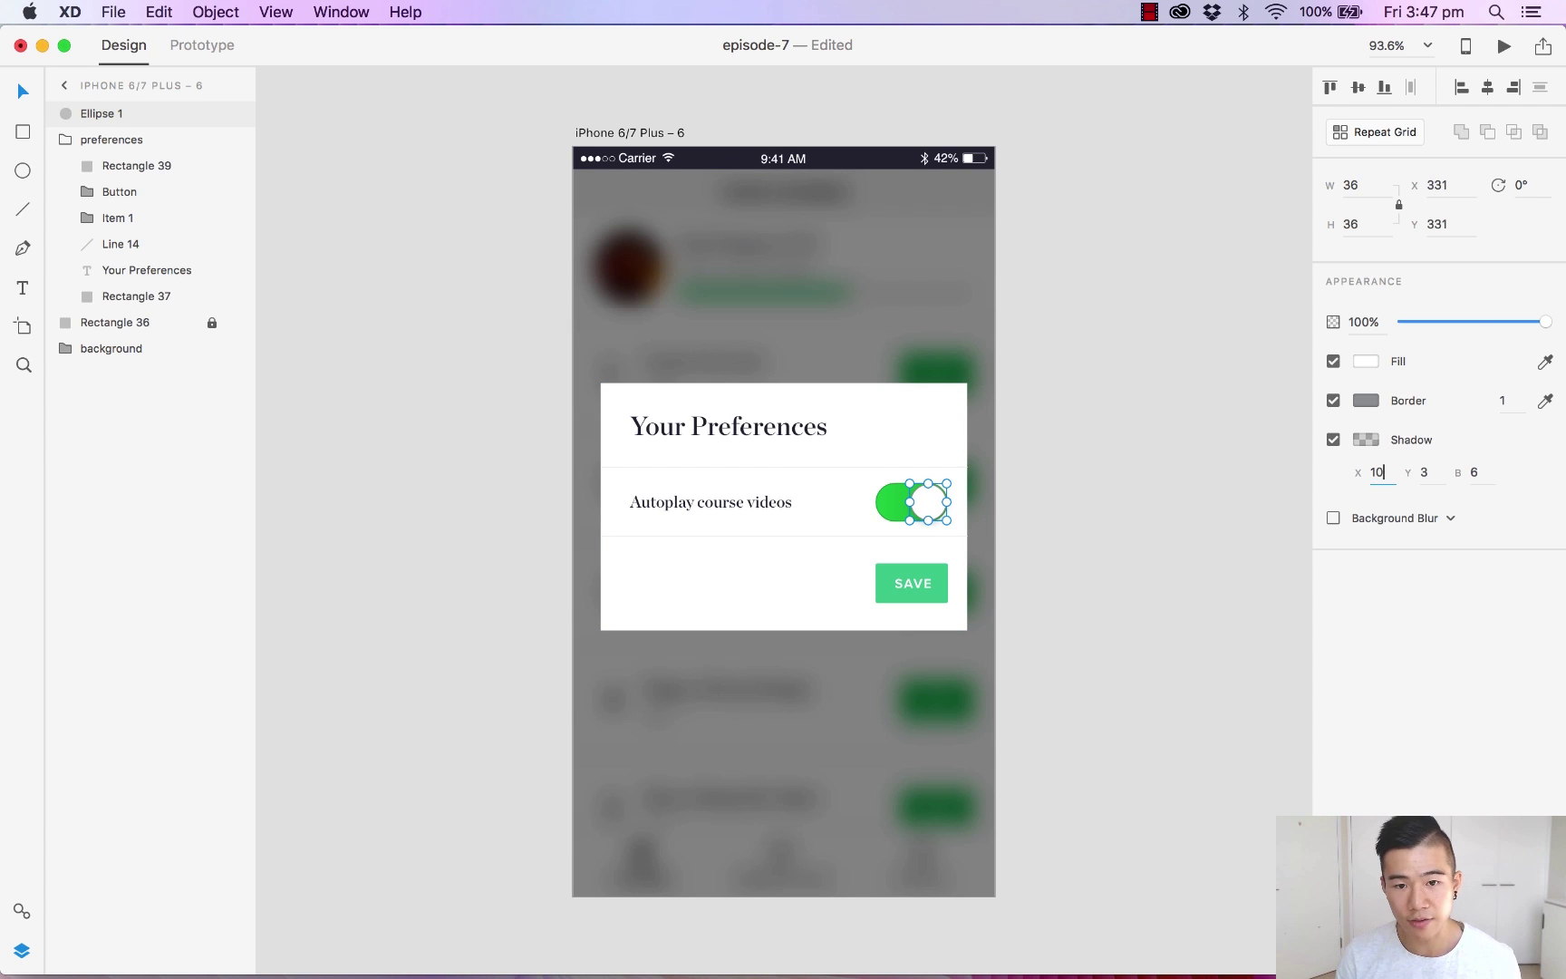
key(Return)
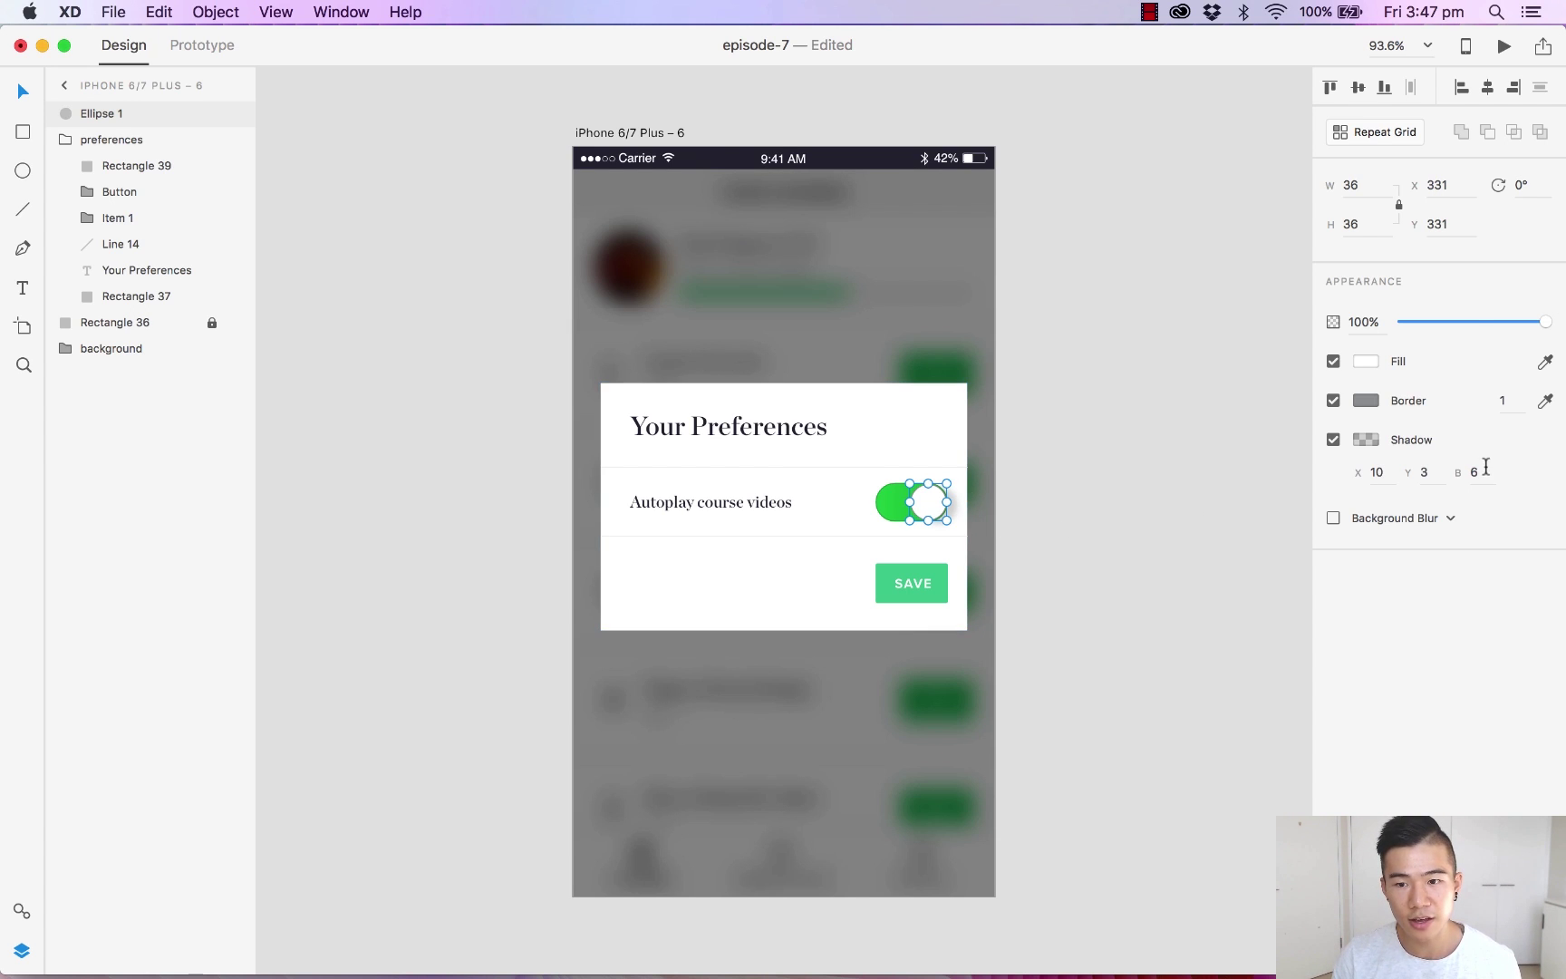
click(1376, 472)
text(-)
key(Return)
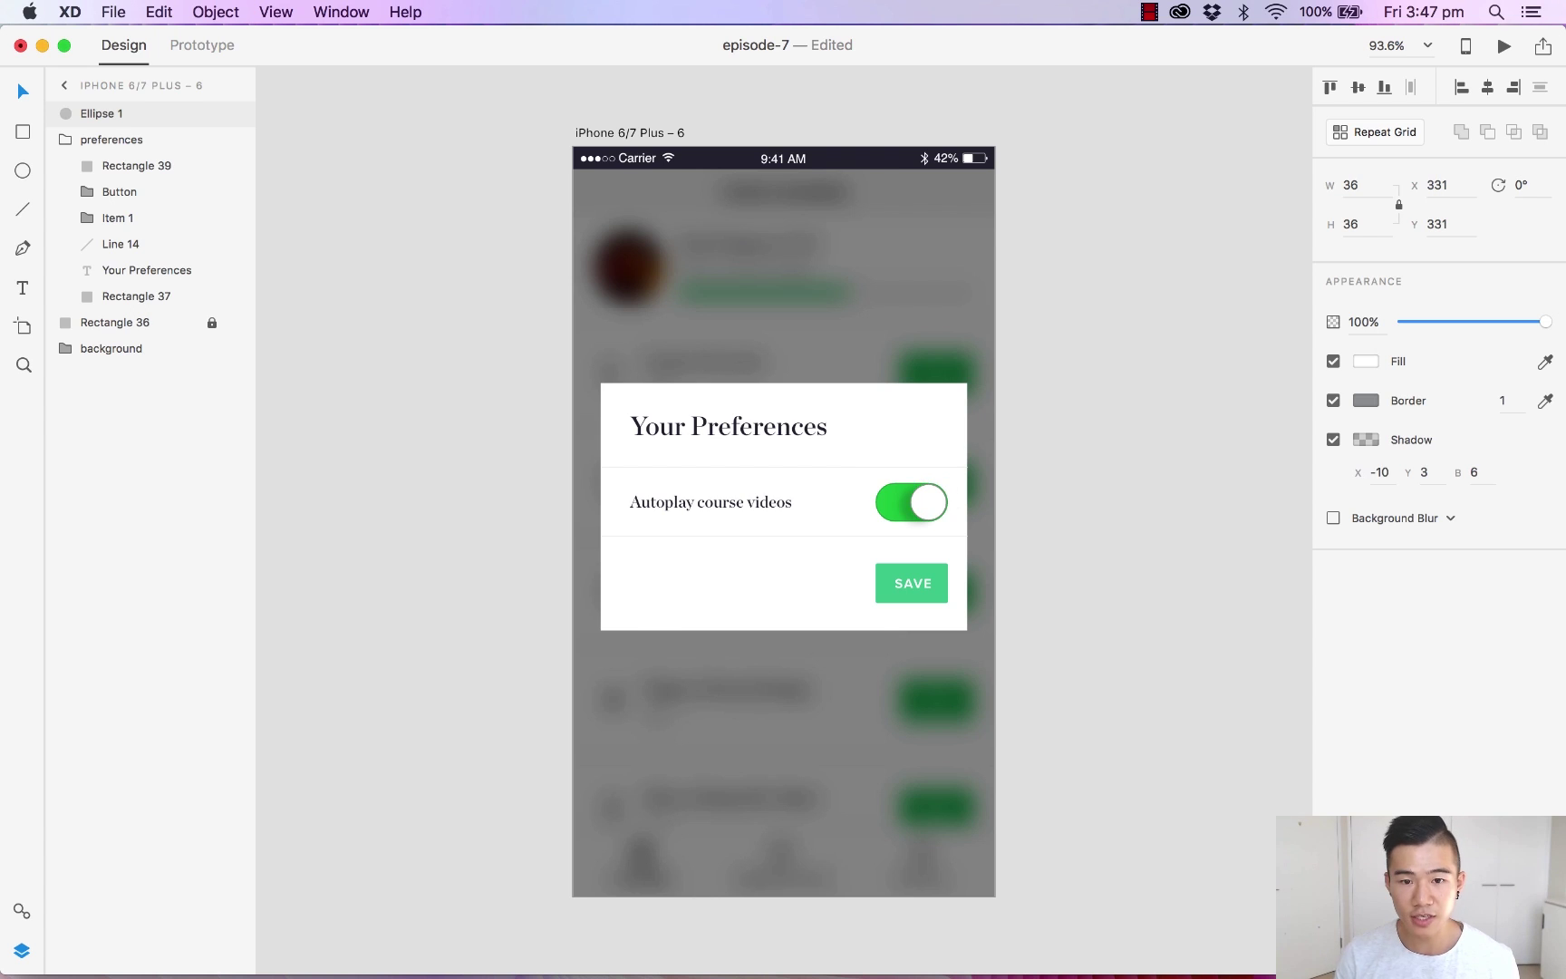
click(1358, 477)
text(0)
key(Return)
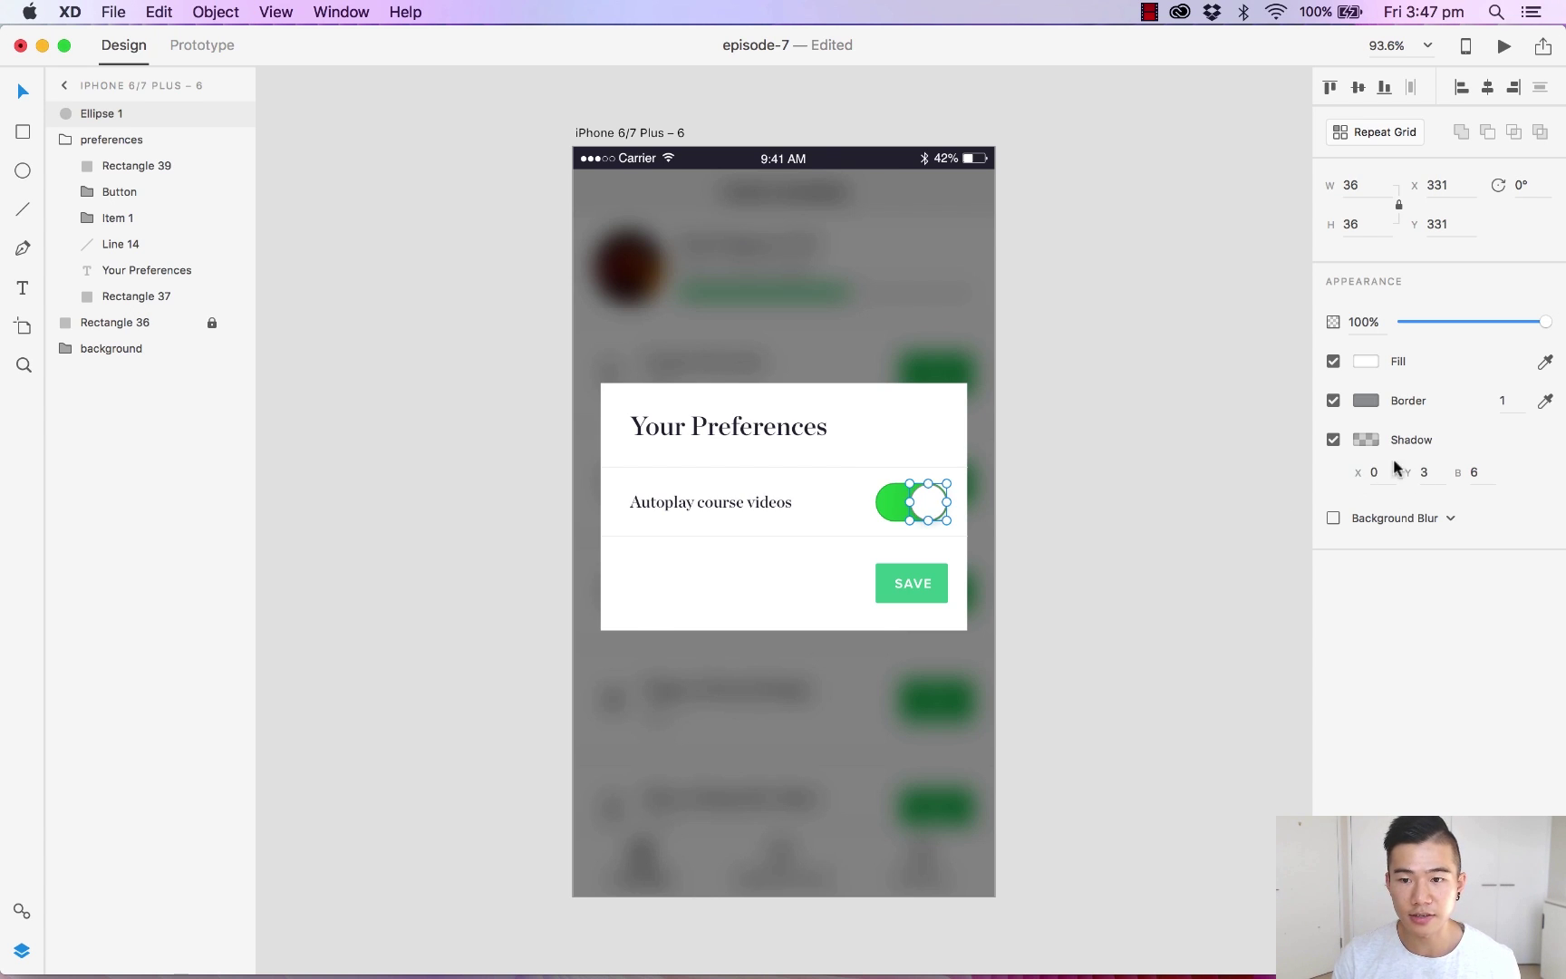
Set the shadow's Y offset to 5 with blur 8 and preview the knob
click(1420, 475)
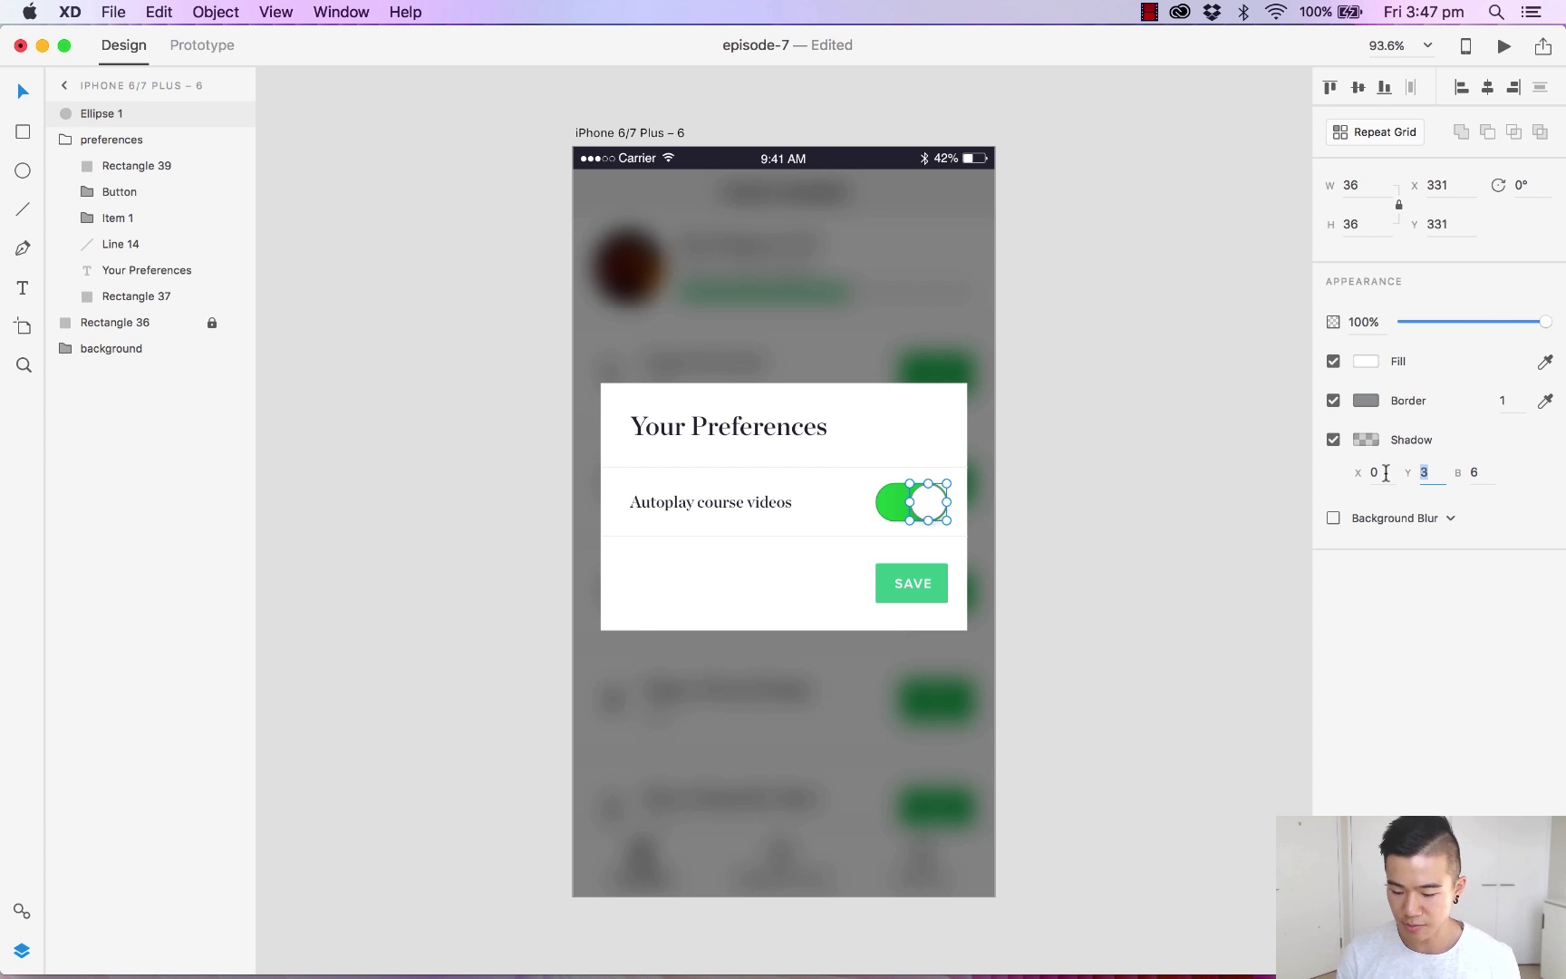
text(5)
key(Return)
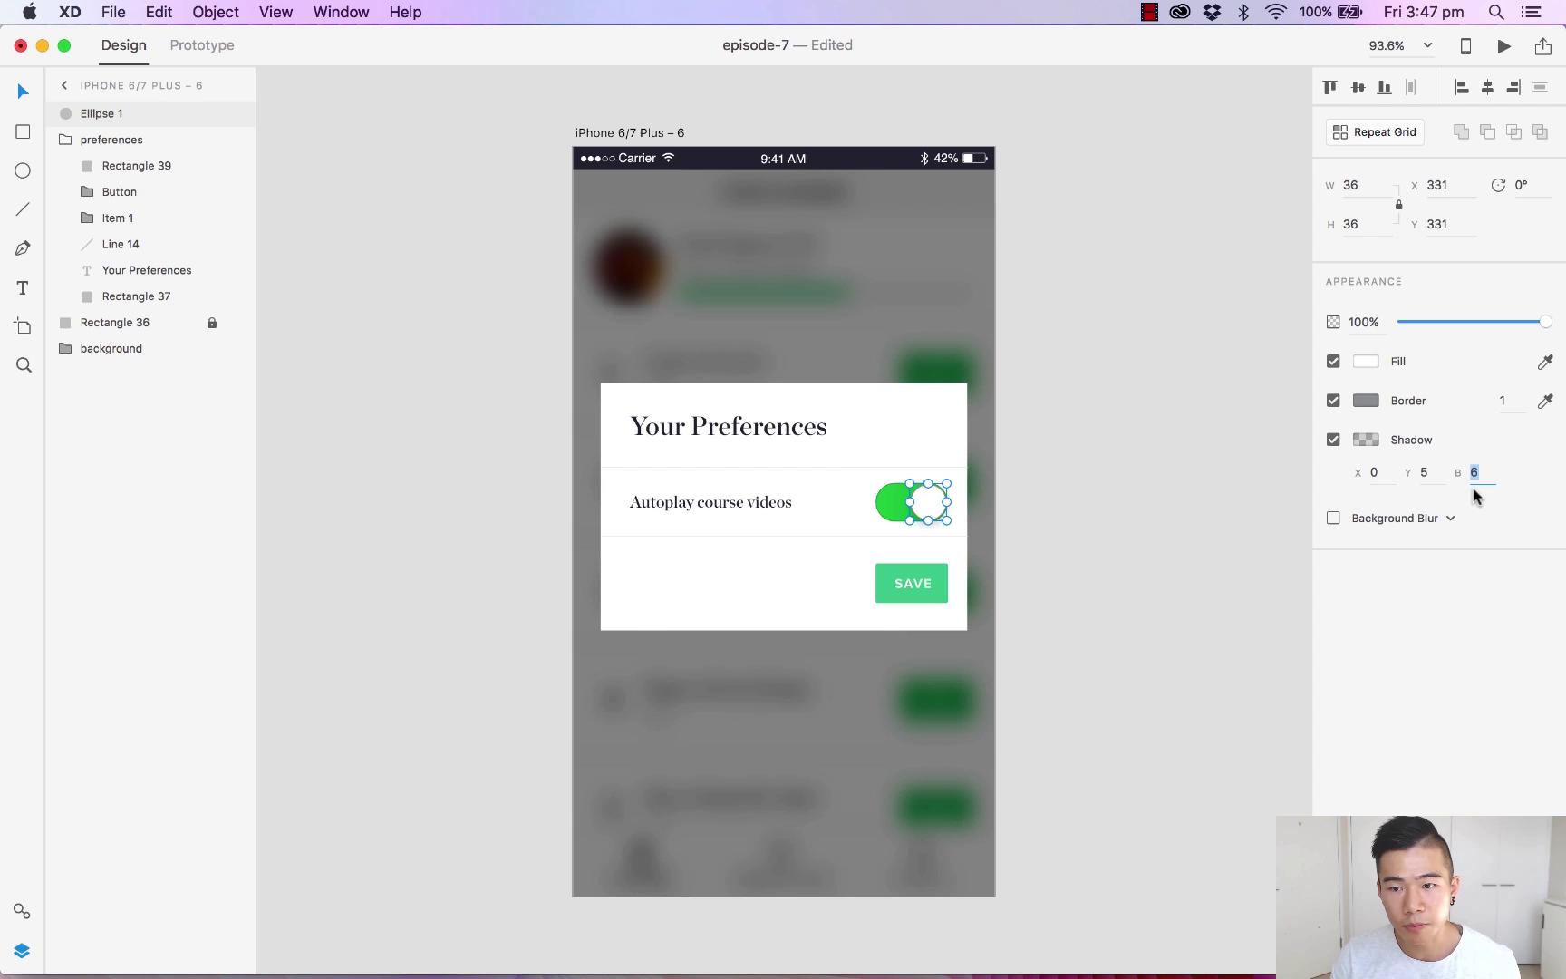
key(Escape)
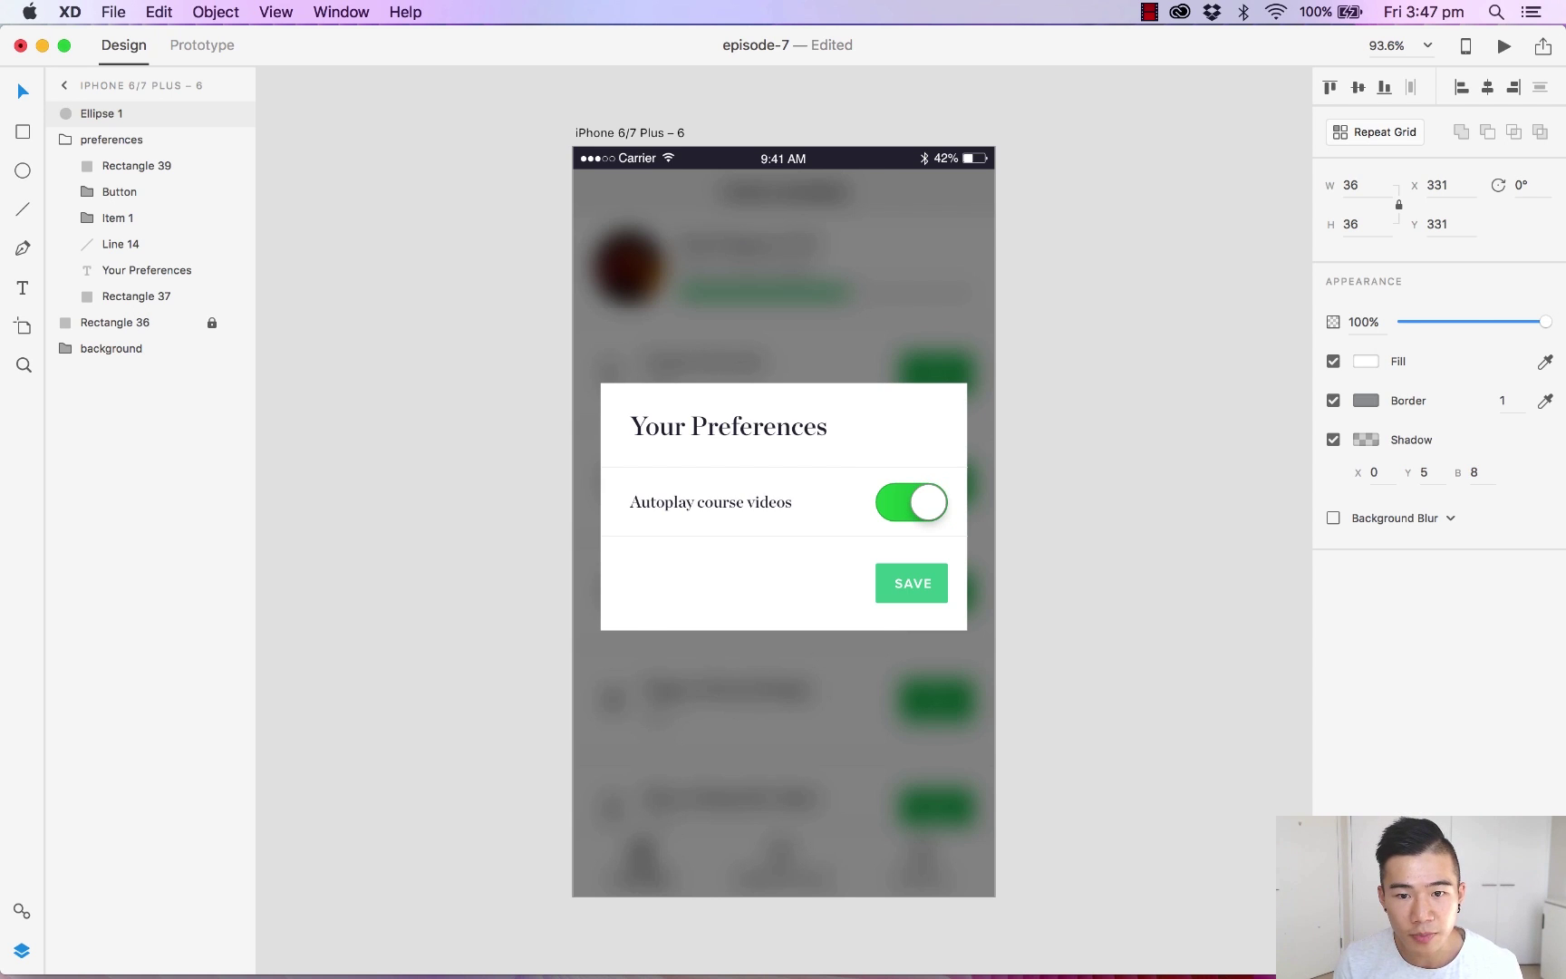
click(928, 501)
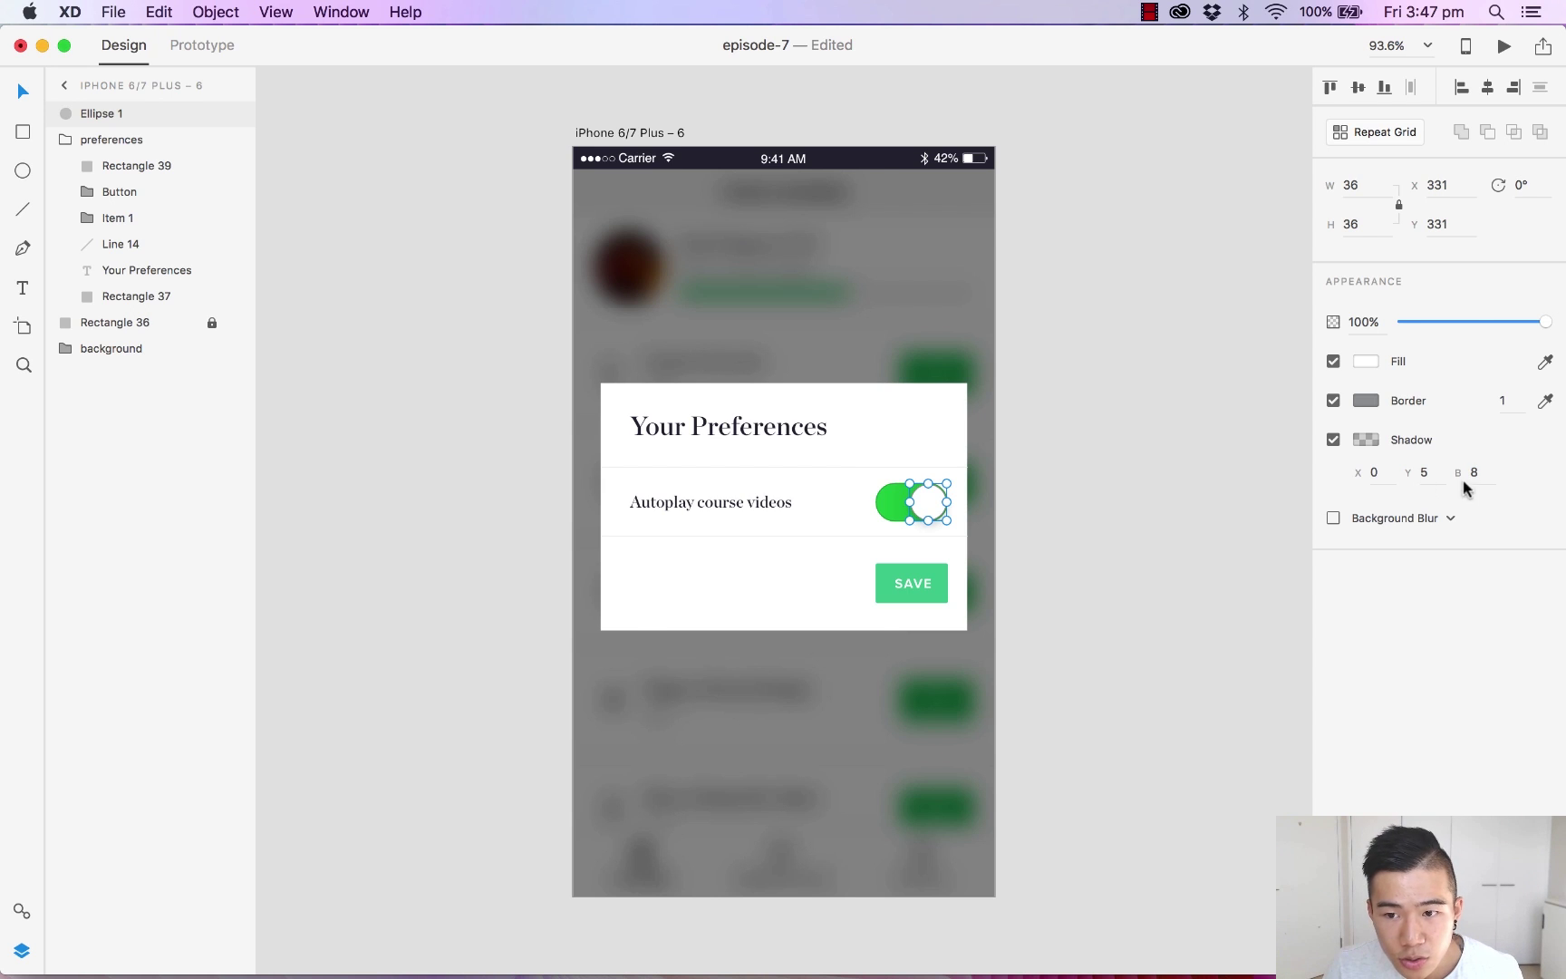
click(1197, 518)
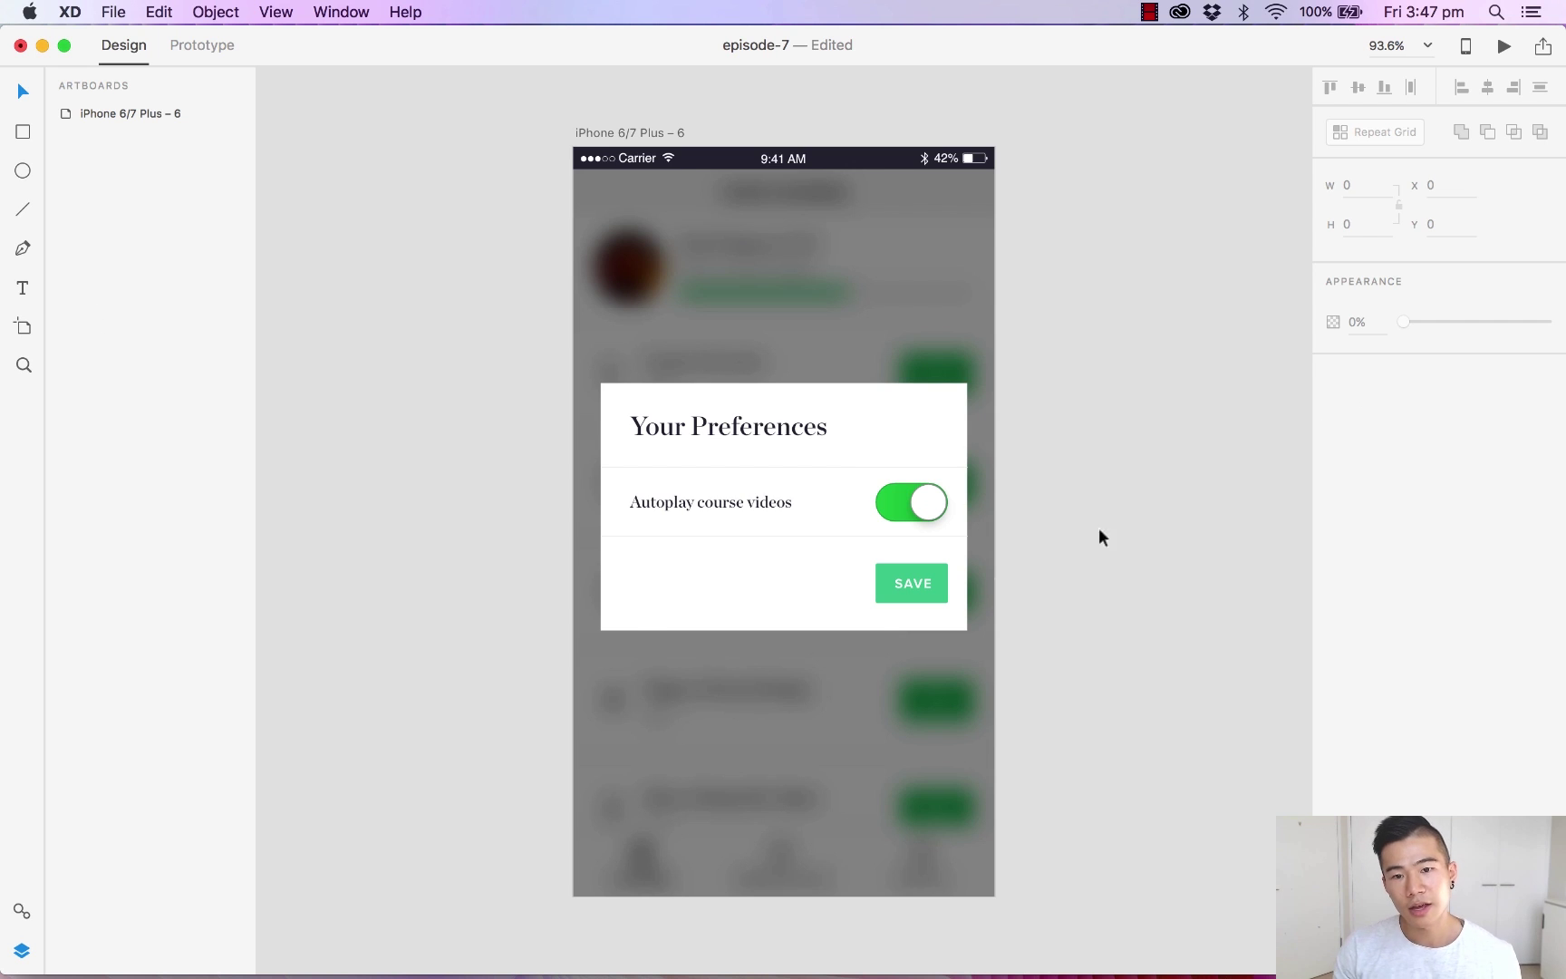
double_click(934, 510)
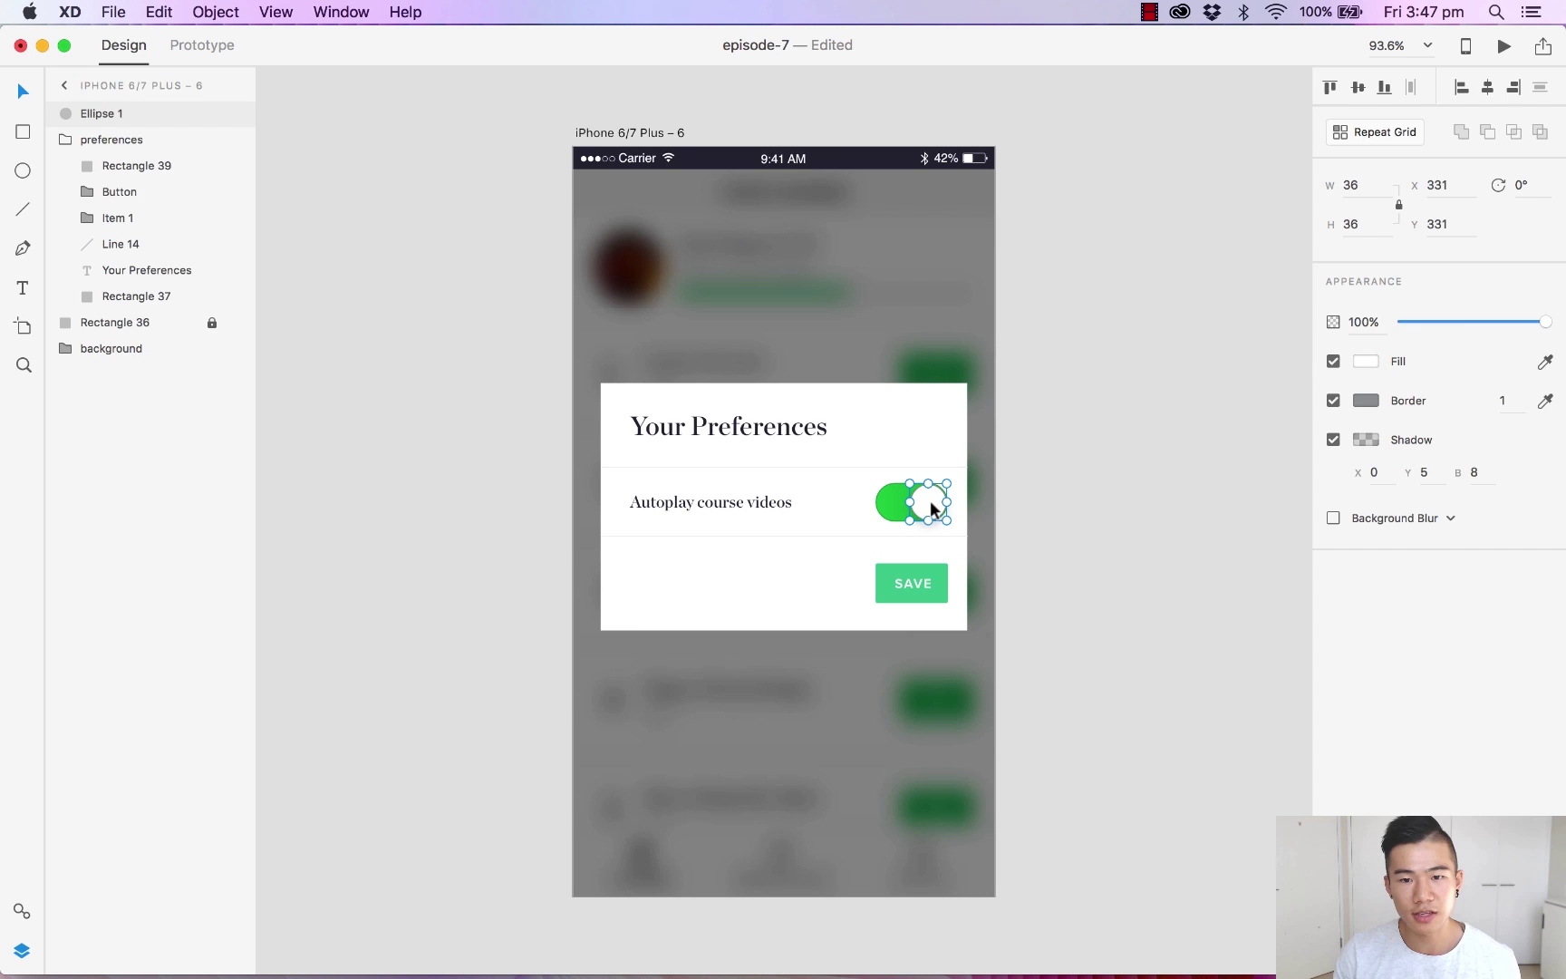
Raise the knob shadow's black opacity from 16% to 25%
click(1362, 442)
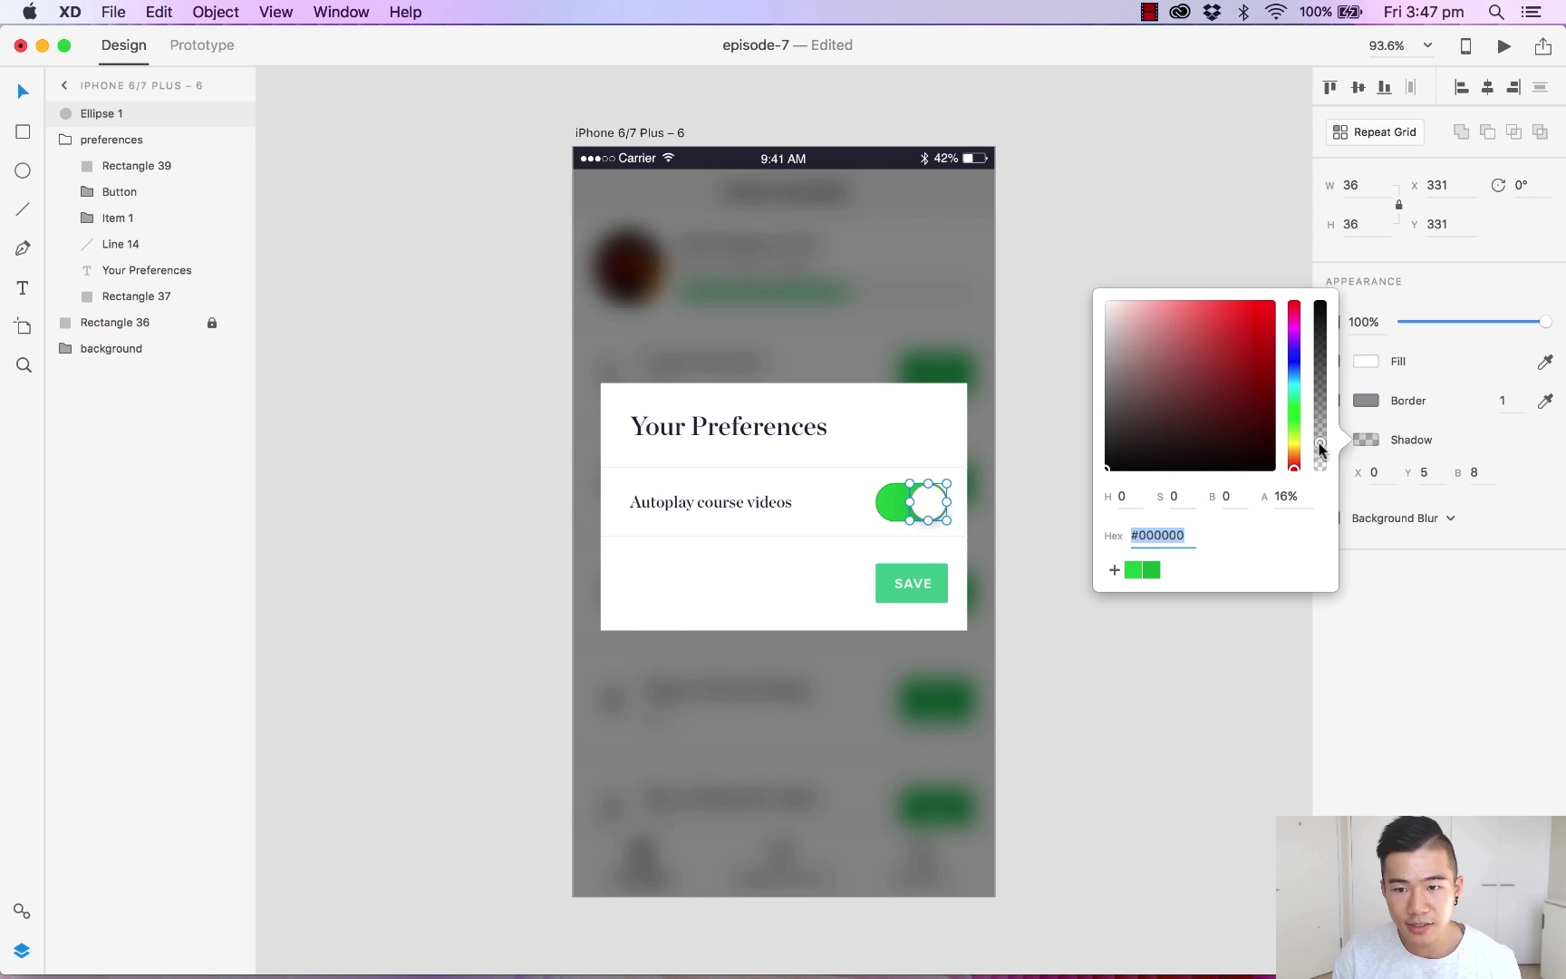
drag(1320, 447, 1323, 433)
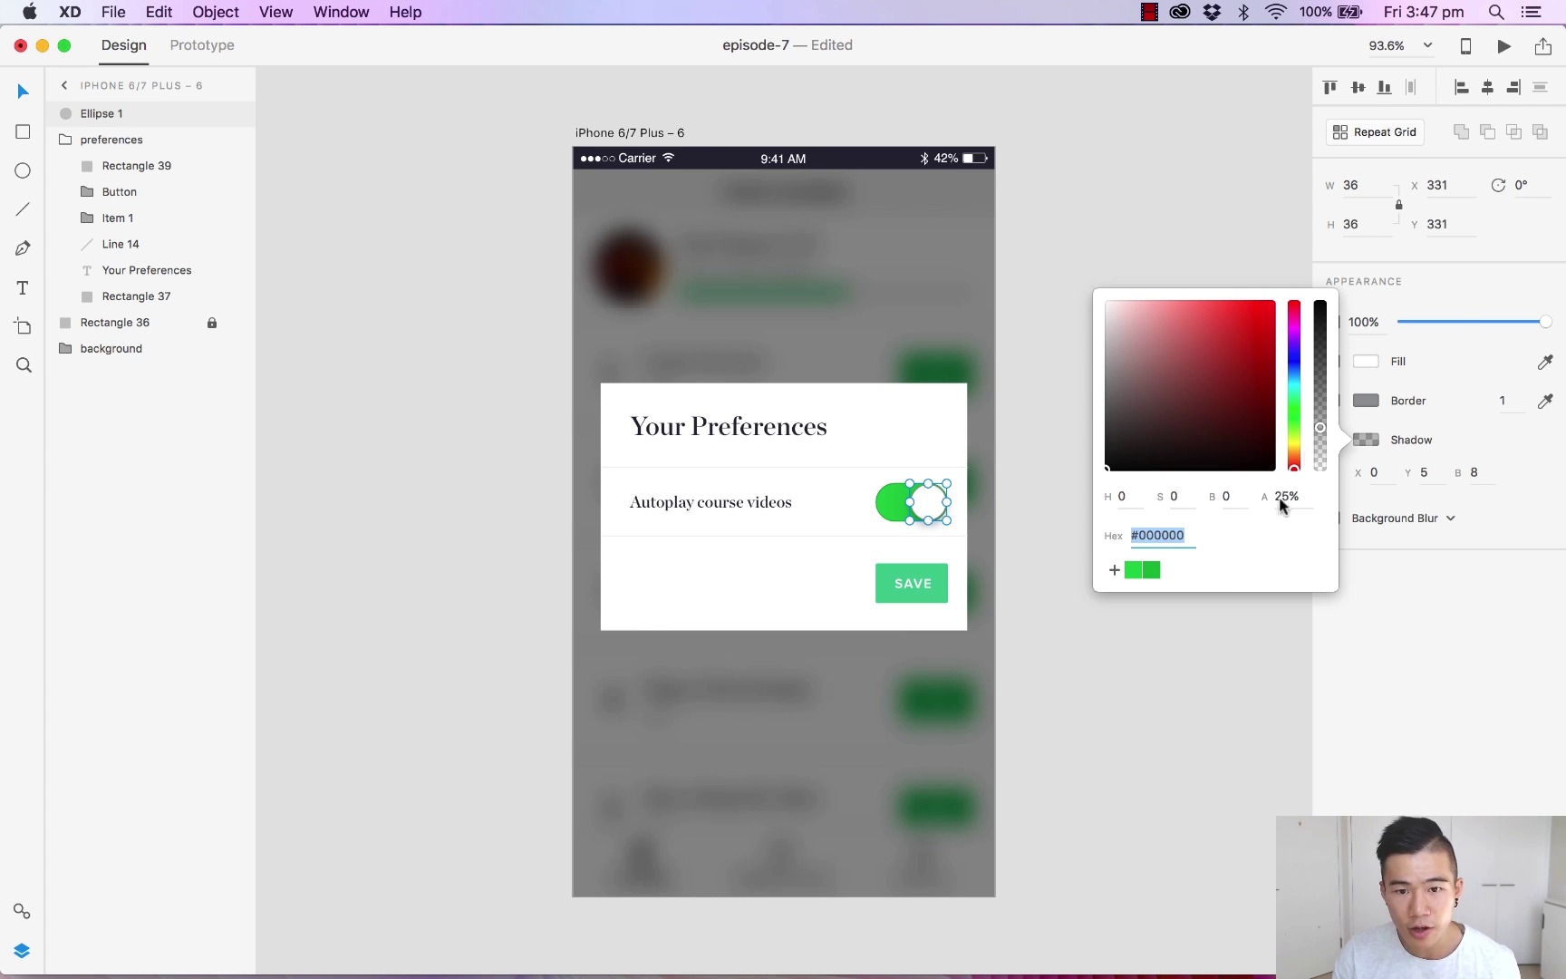
click(1220, 645)
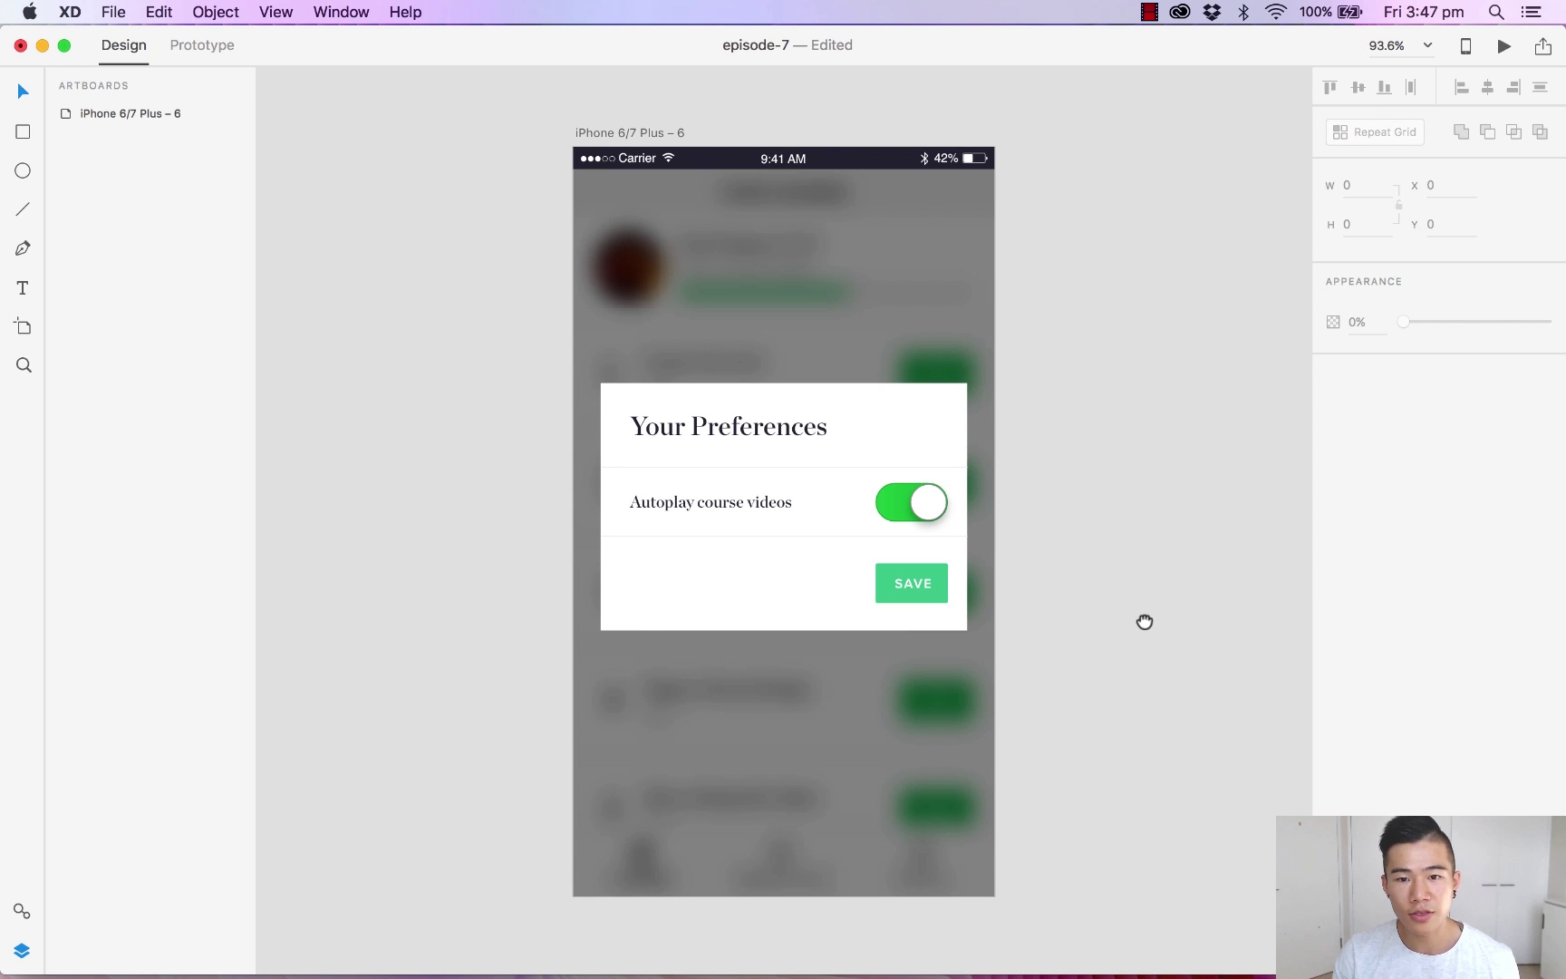